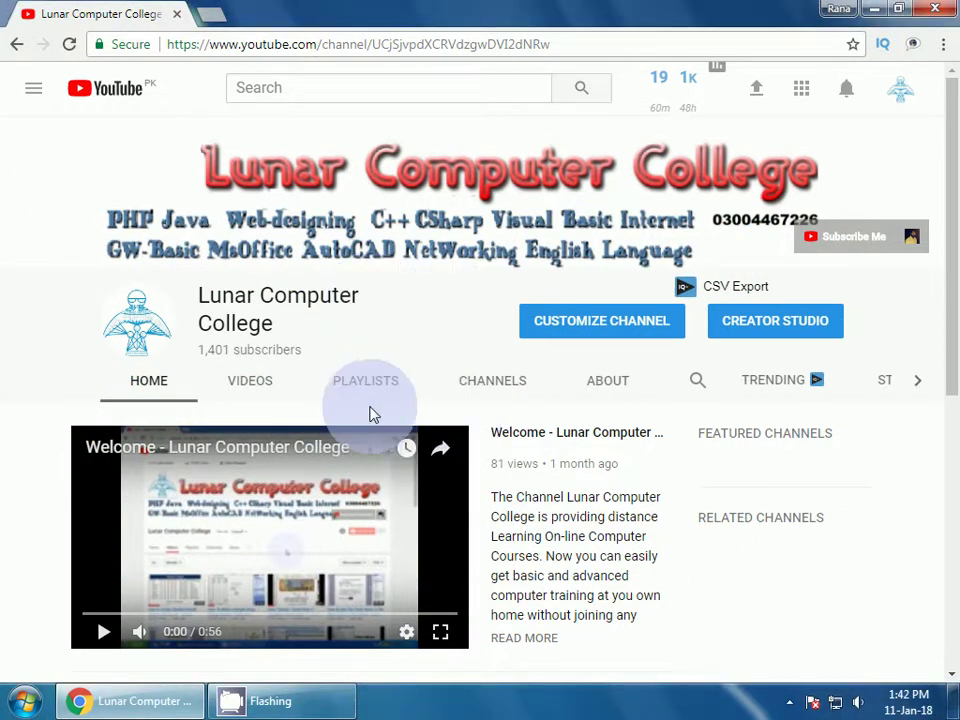
# Launch CorelDRAW 9 and start a new blank graphic
pyautogui.click(36, 697)
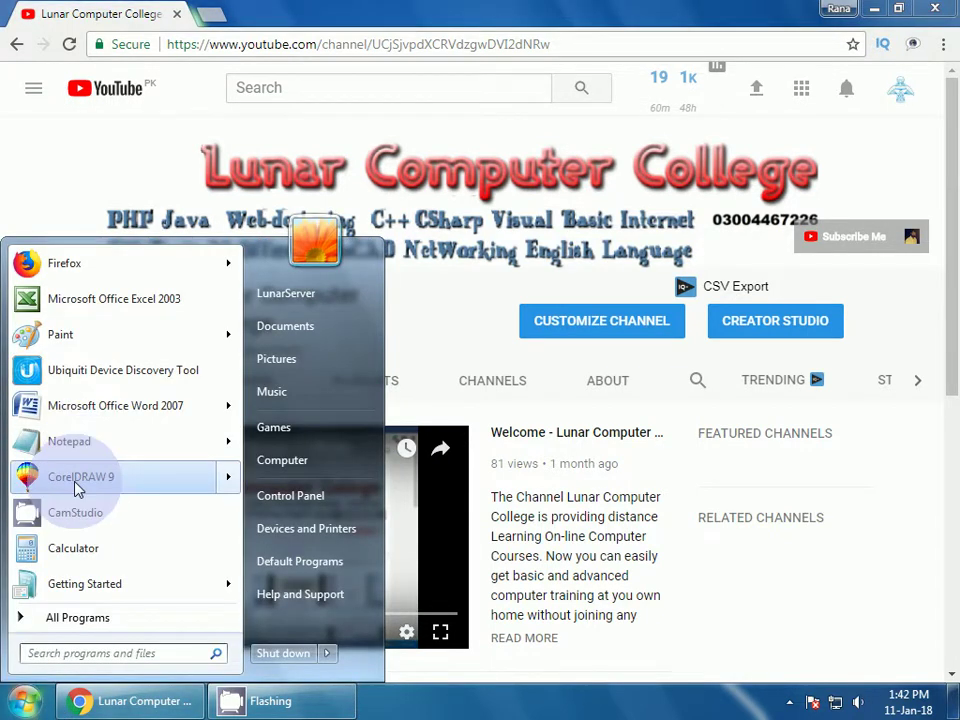
pyautogui.moveTo(78, 482)
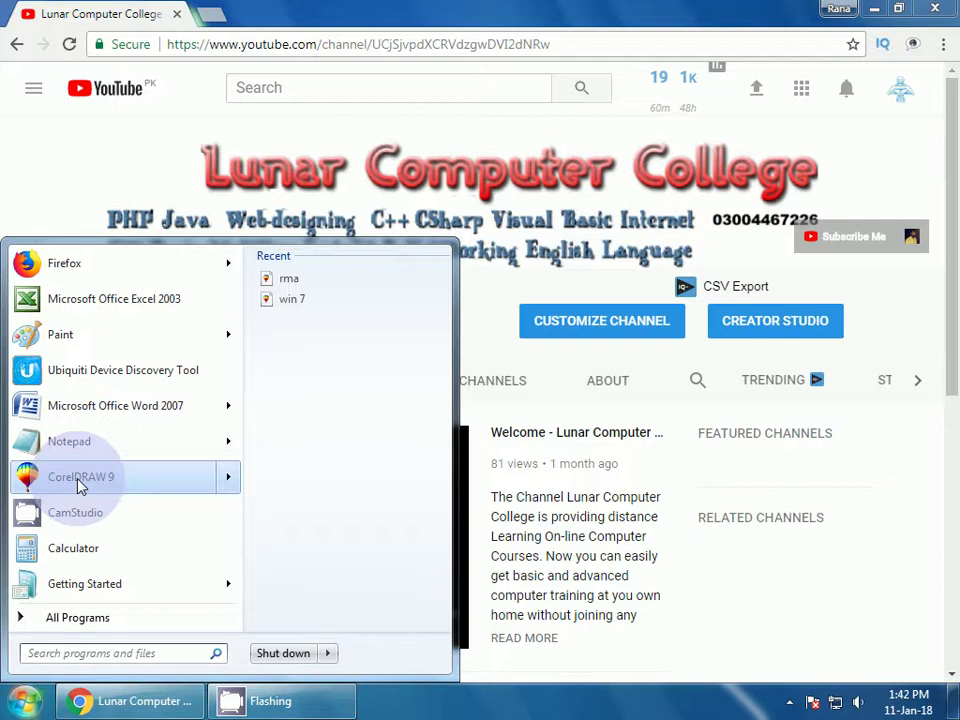
pyautogui.click(80, 485)
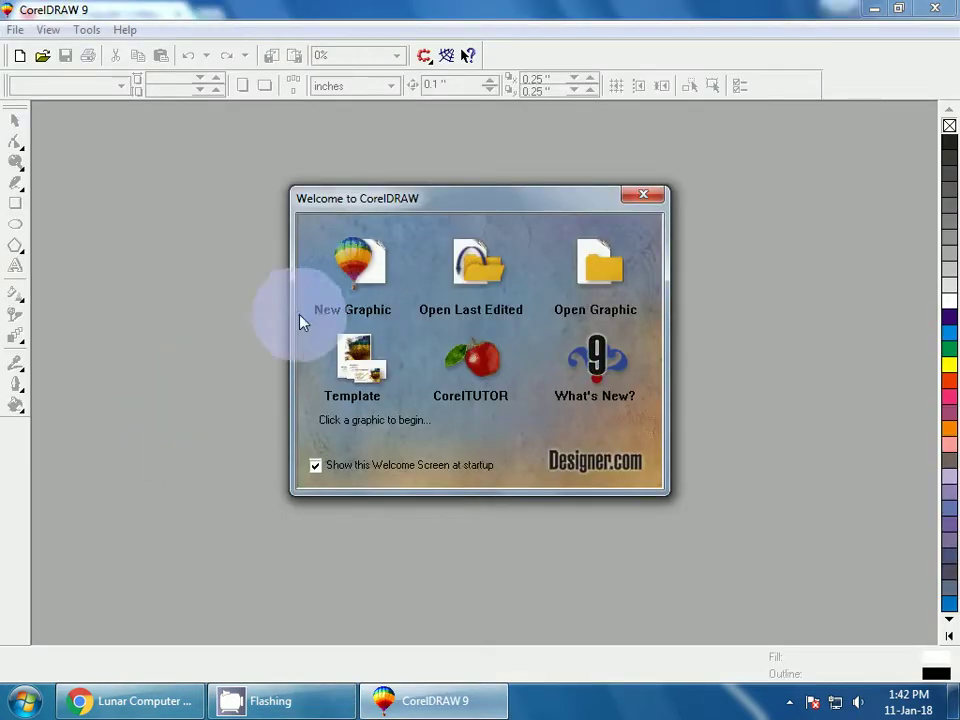
pyautogui.click(359, 272)
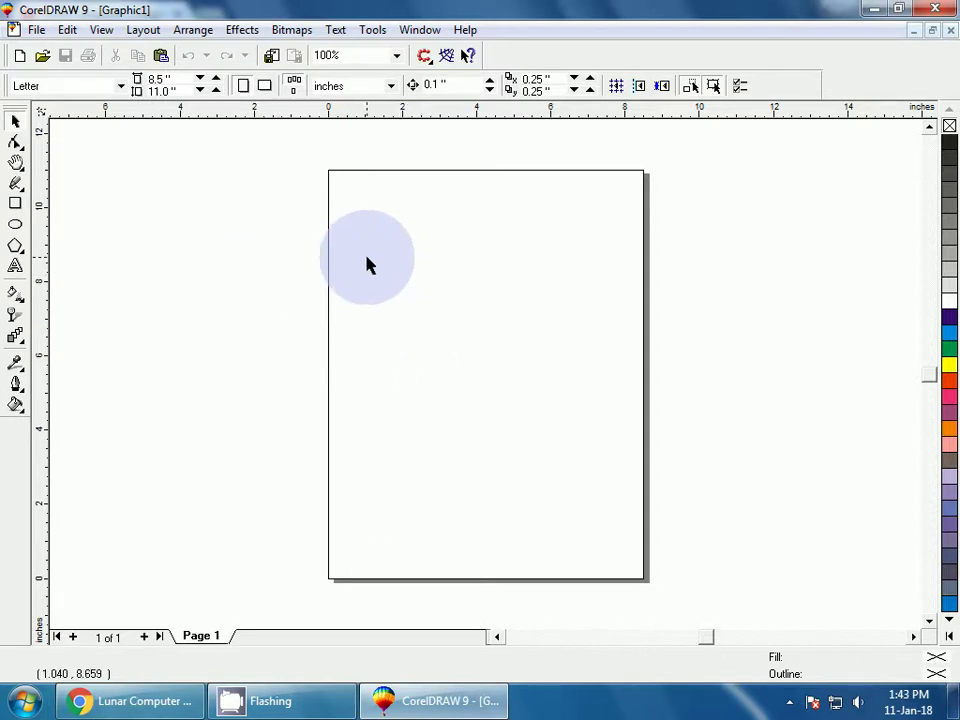
# Draw a narrow upright rectangle about 0.58 by 5.06 inches and add a mirrored copy about 0.94 inches high directly beneath it
pyautogui.click(15, 203)
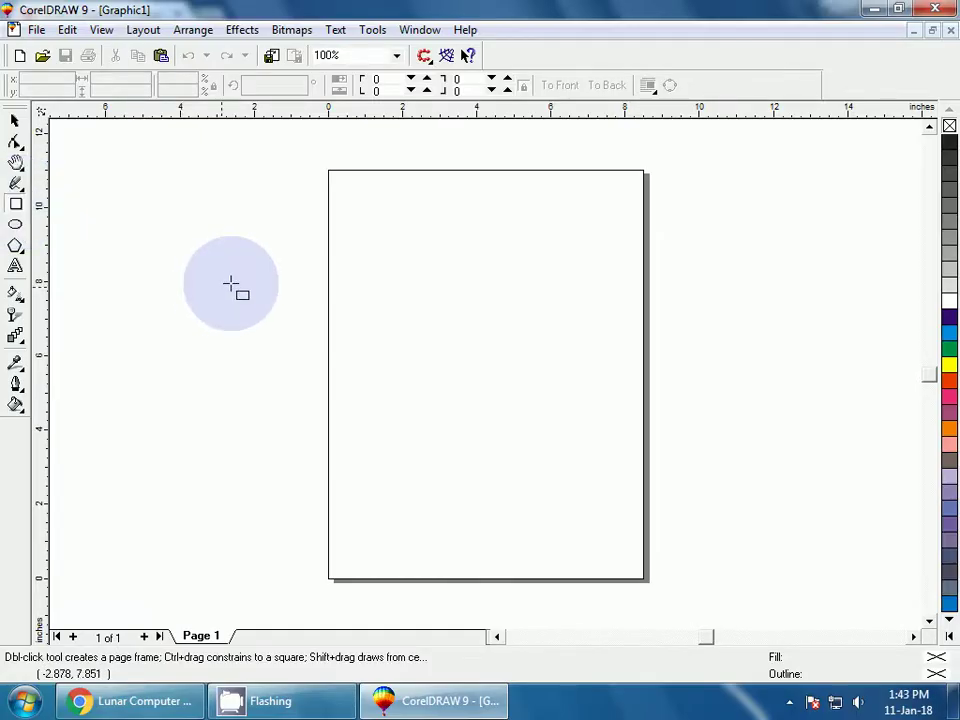
pyautogui.moveTo(386, 228)
pyautogui.mouseDown()
pyautogui.moveTo(408, 298)
pyautogui.moveTo(408, 412)
pyautogui.mouseUp()
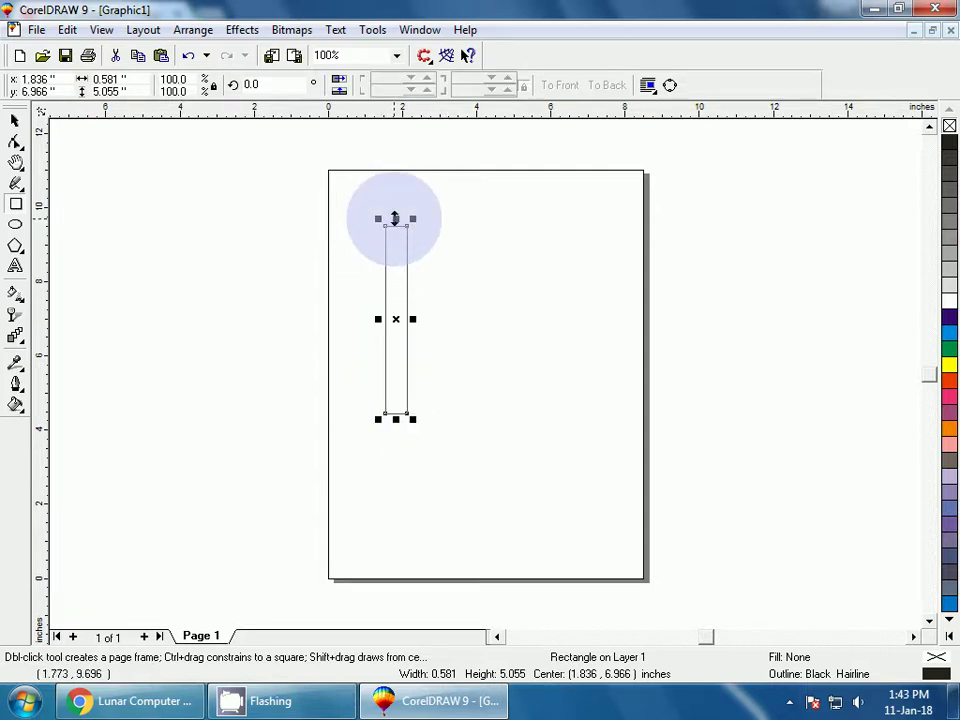
pyautogui.moveTo(395, 218); pyautogui.dragTo(399, 439)
pyautogui.click(16, 124)
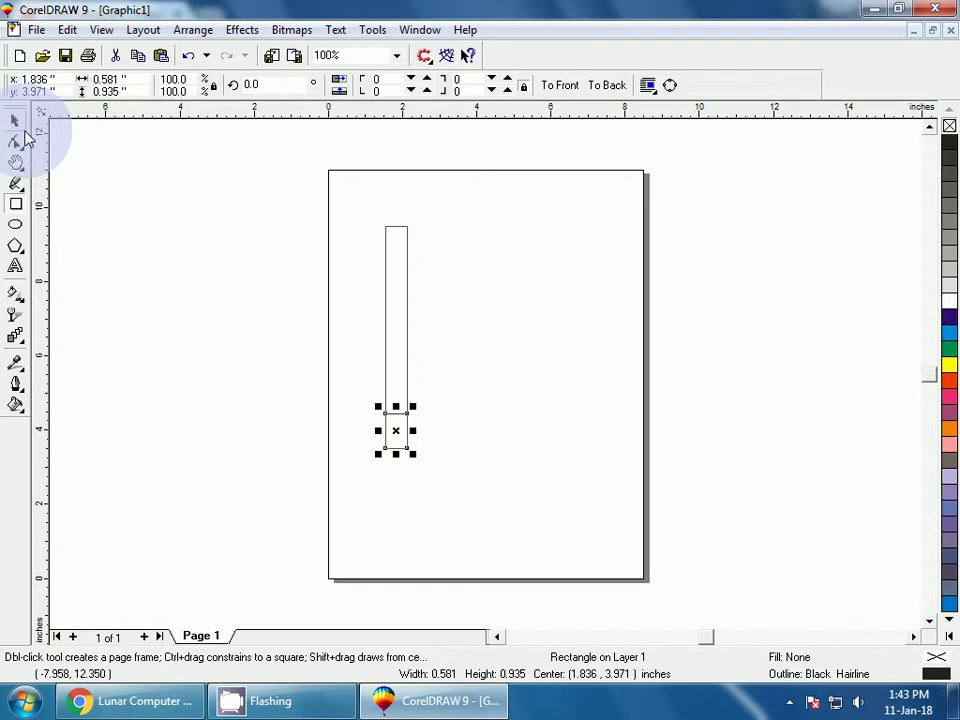
pyautogui.click(164, 236)
pyautogui.click(395, 452)
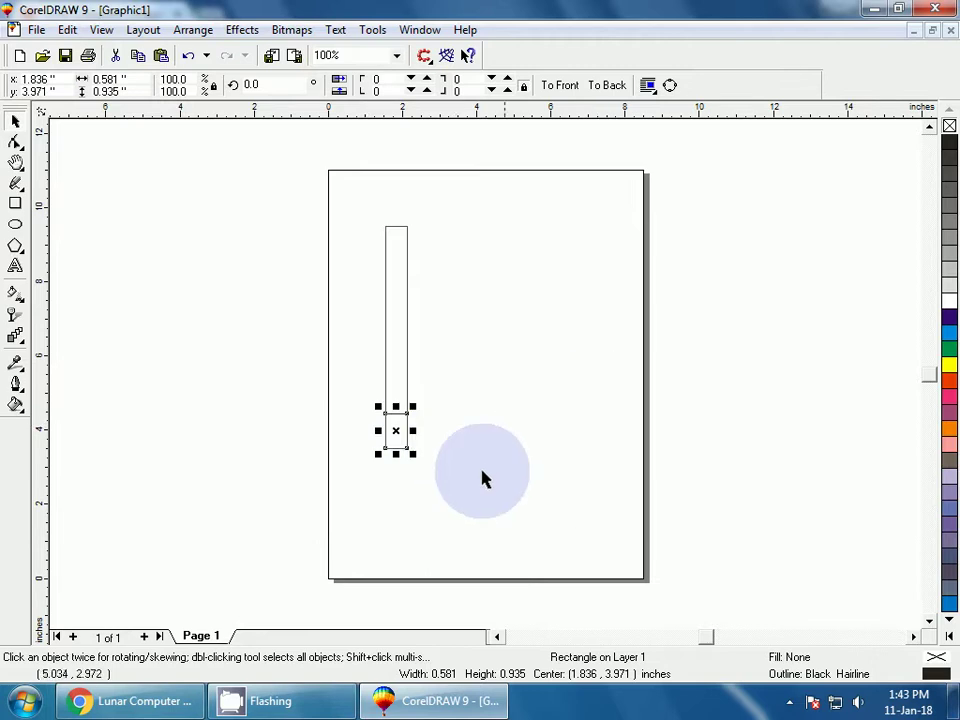
pyautogui.click(505, 424)
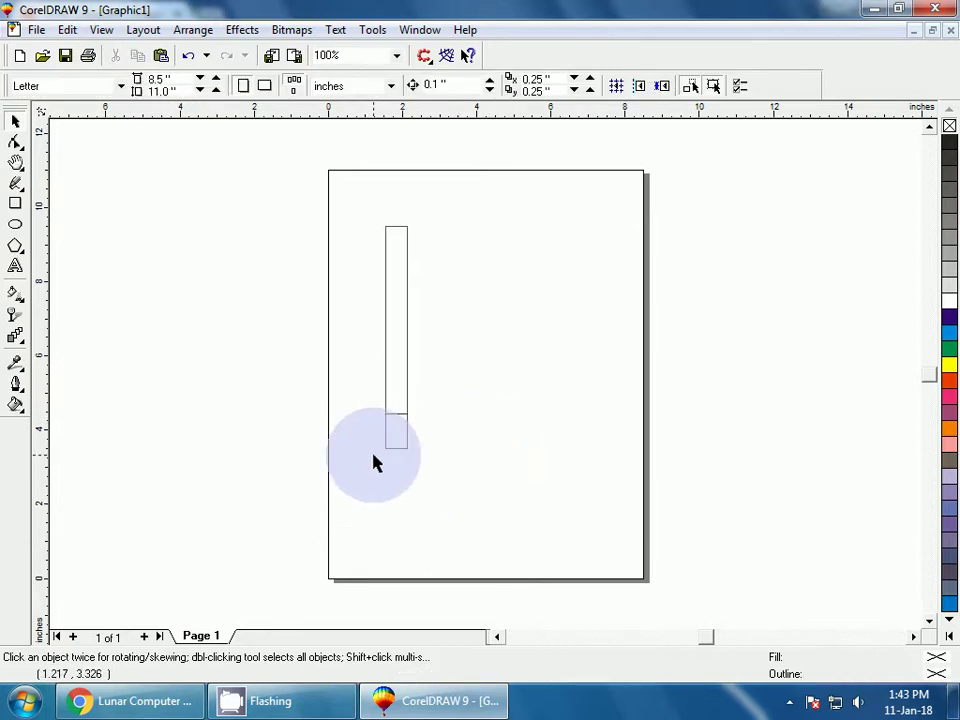
# Add a mirrored copy of the tall rectangle, about 0.63 inches high, directly above its upper edge
pyautogui.click(388, 390)
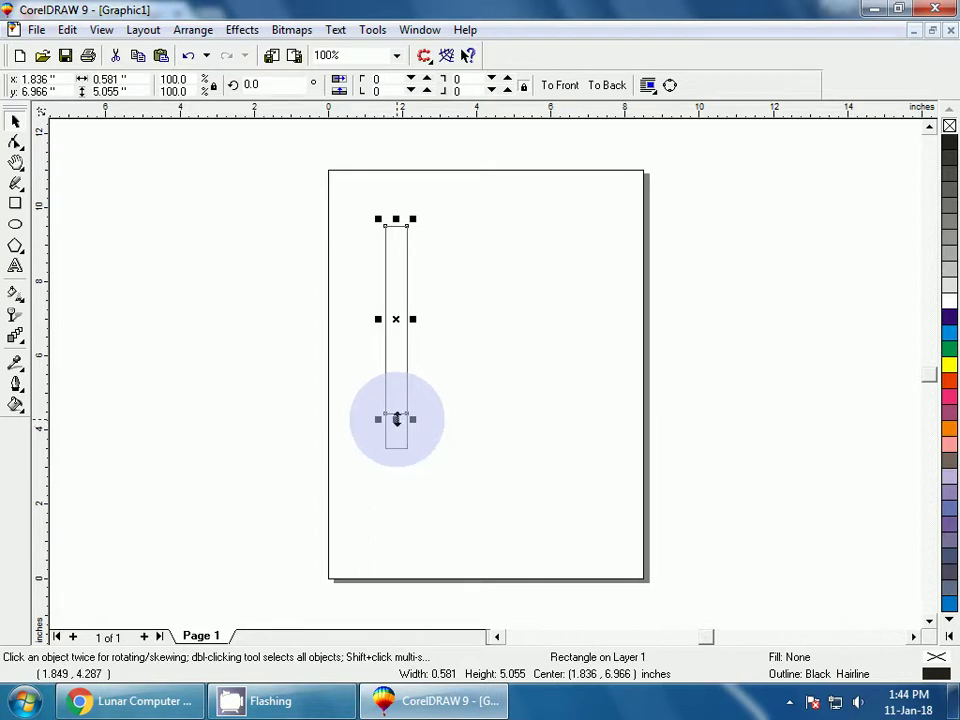
pyautogui.moveTo(397, 419); pyautogui.dragTo(398, 205)
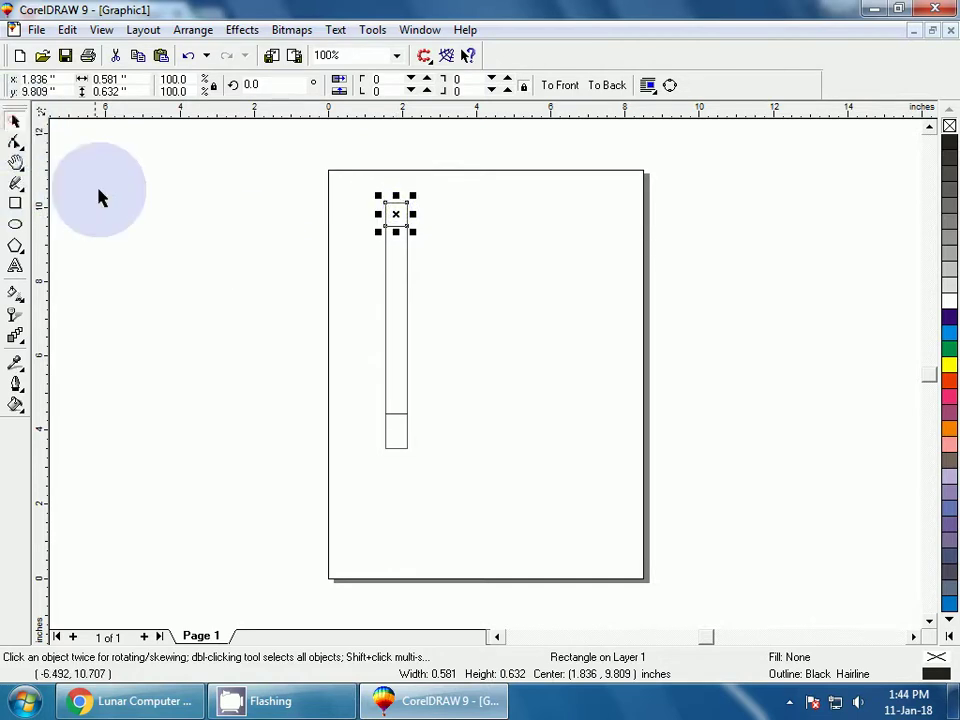
pyautogui.click(122, 206)
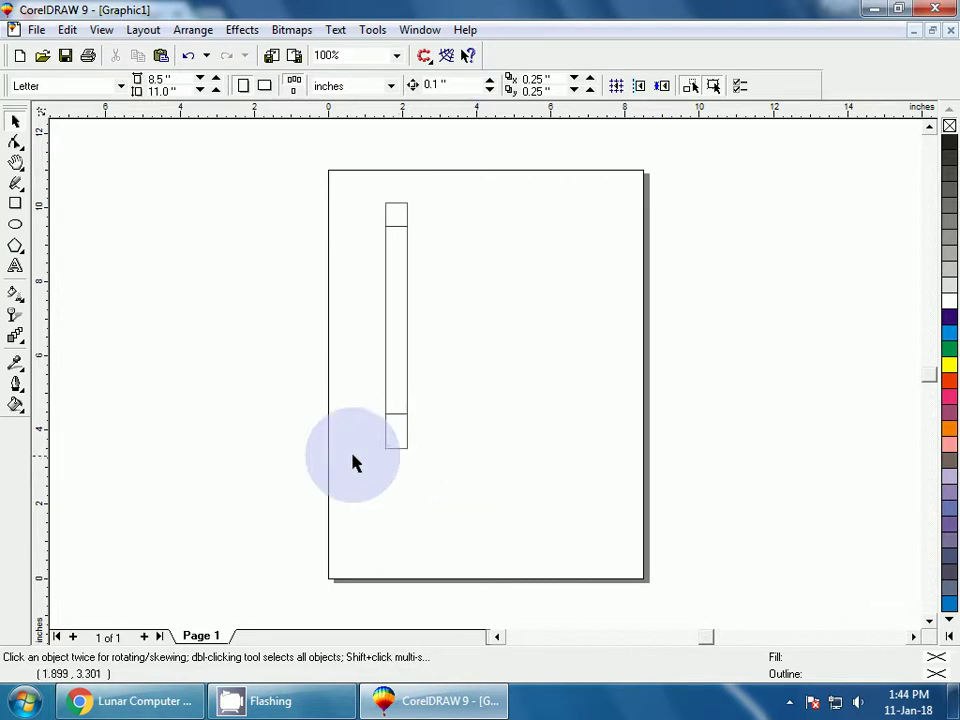
# Examine at close range the shared edge where the tall rectangle meets the small rectangle below it
pyautogui.click(389, 364)
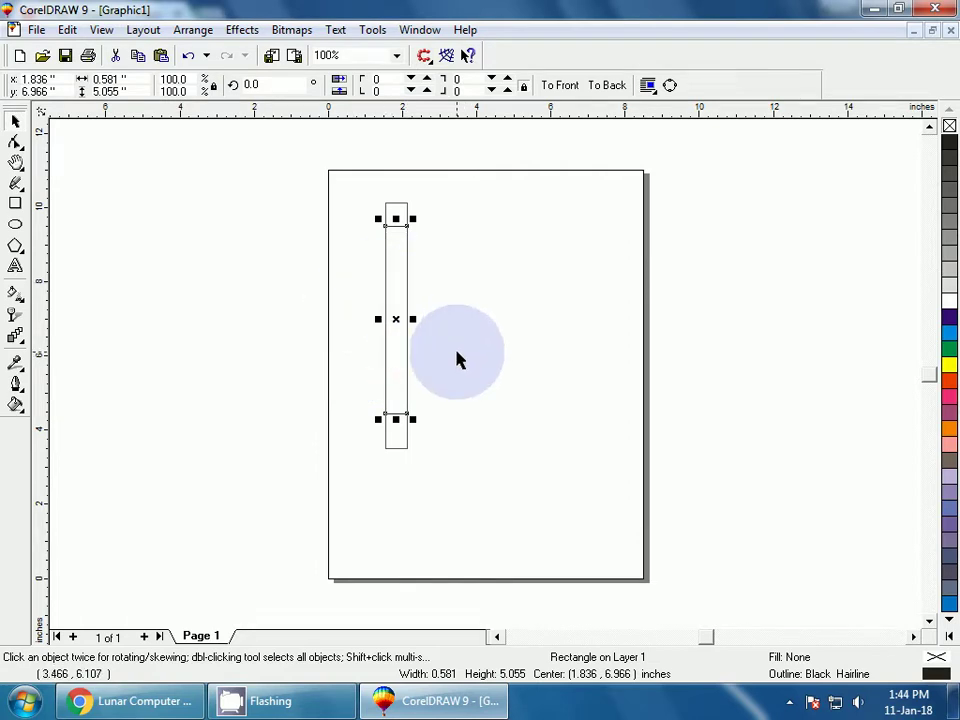
pyautogui.hotkey('shift', 'F2')
pyautogui.scroll(1, 381, 467)
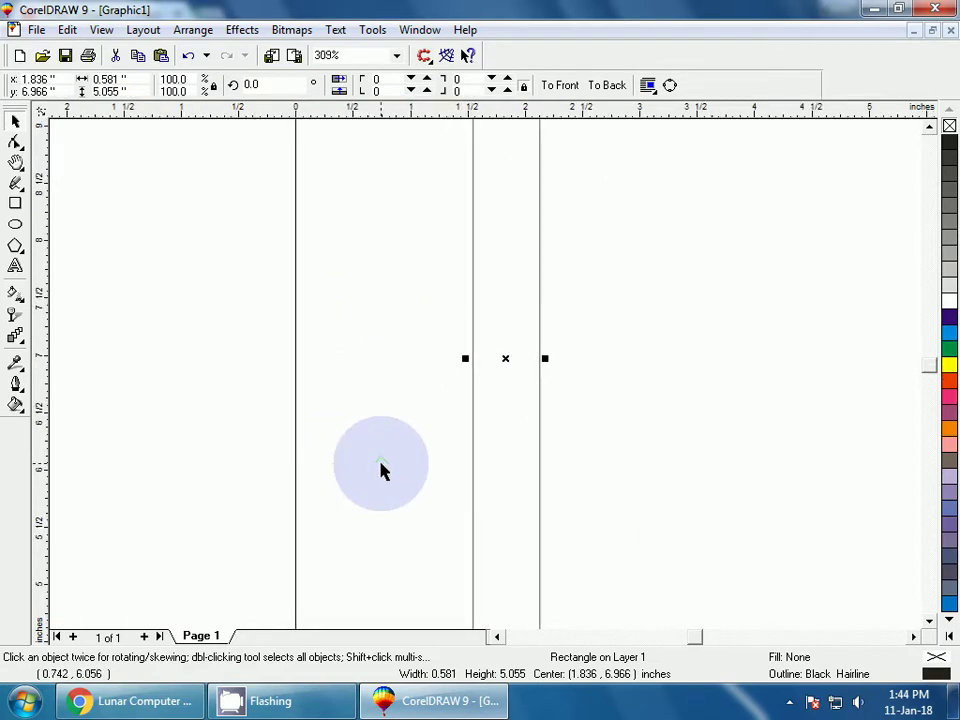
pyautogui.scroll(1, 422, 503)
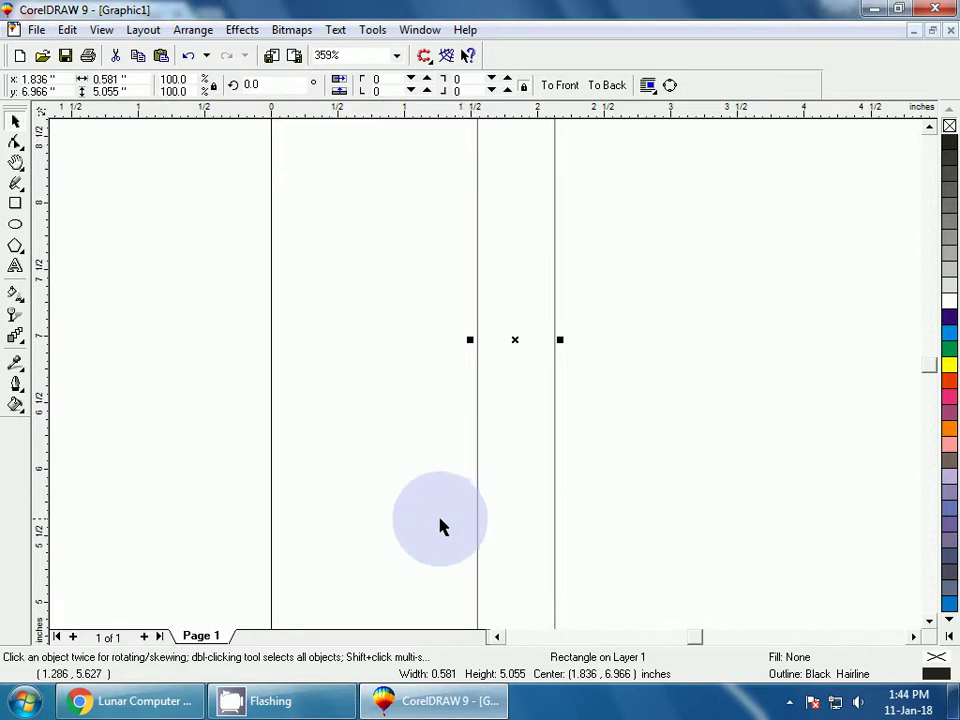
pyautogui.click(16, 163)
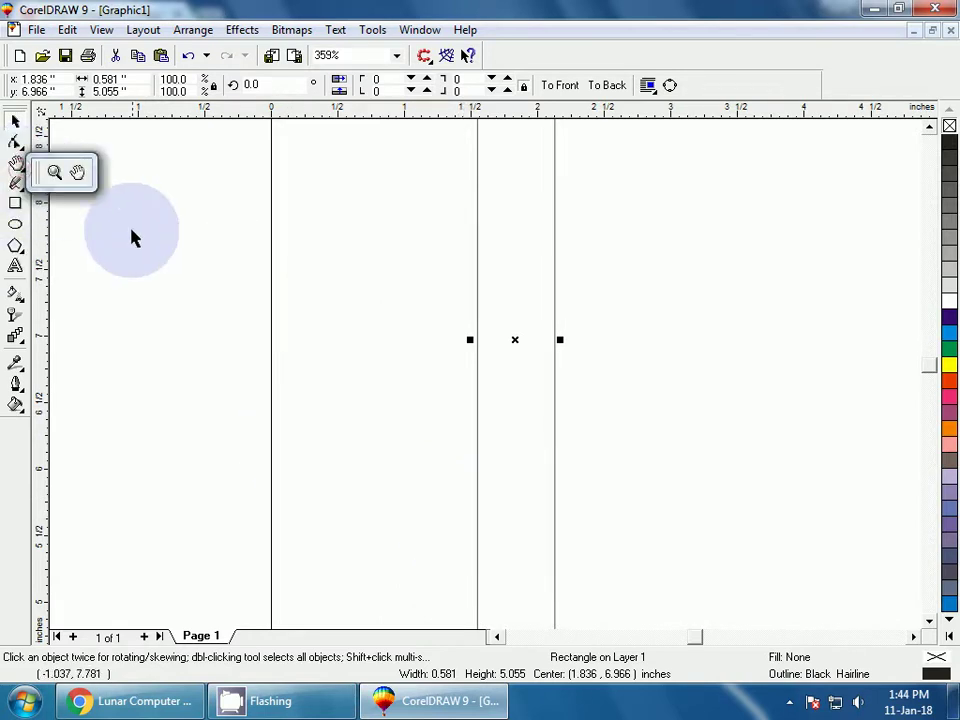
pyautogui.click(80, 173)
pyautogui.moveTo(508, 517); pyautogui.dragTo(478, 324)
pyautogui.moveTo(491, 495); pyautogui.dragTo(480, 390)
pyautogui.scroll(5, 480, 390)
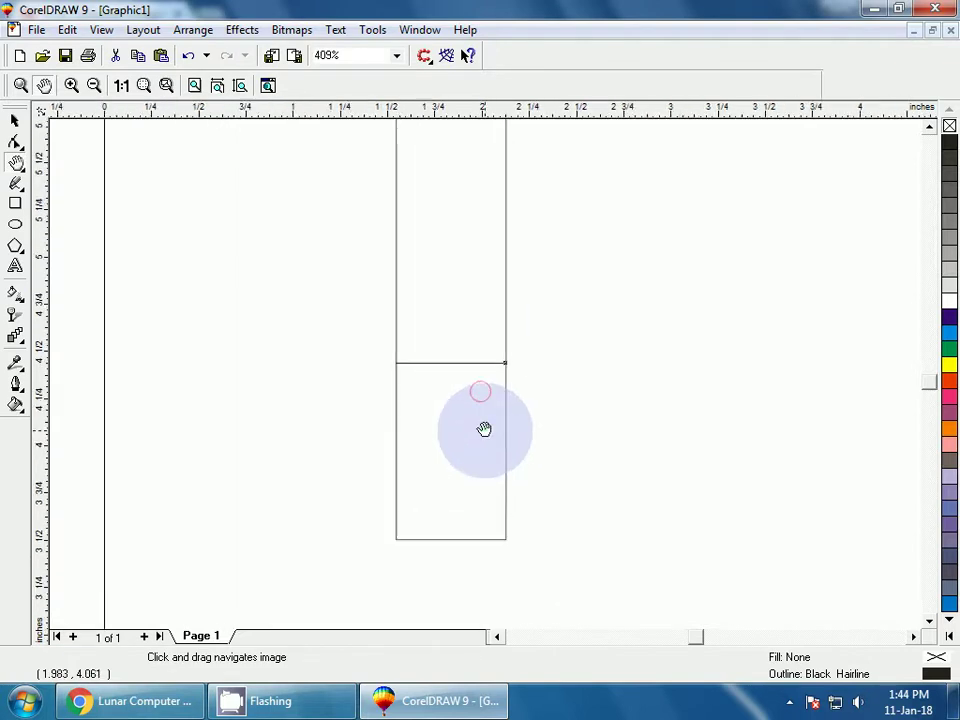
pyautogui.scroll(2, 483, 438)
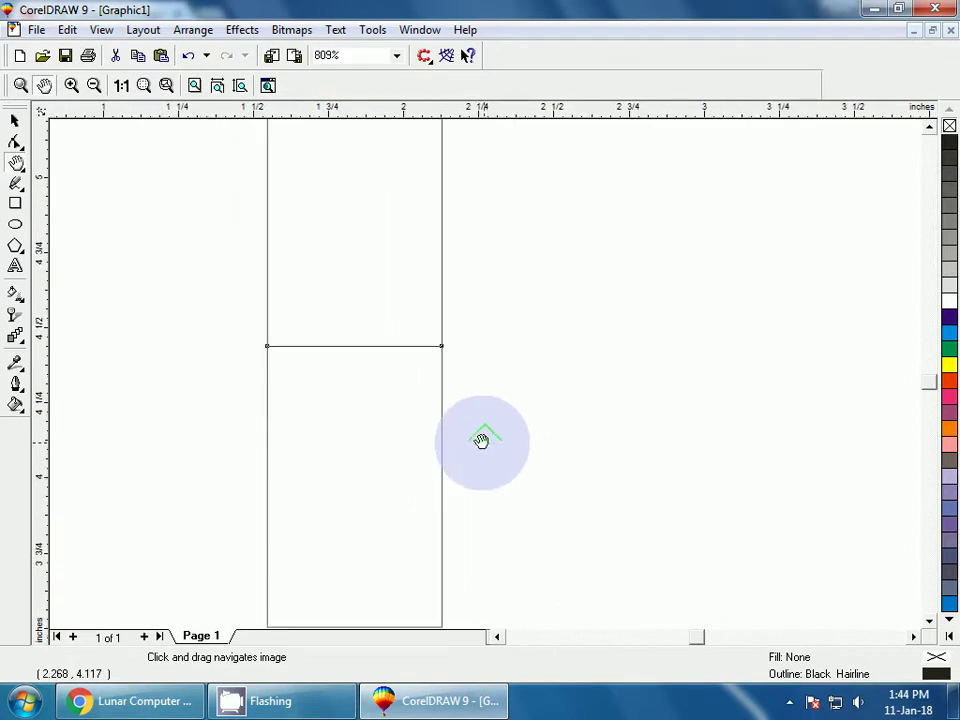
pyautogui.scroll(2, 369, 444)
pyautogui.scroll(1, 368, 448)
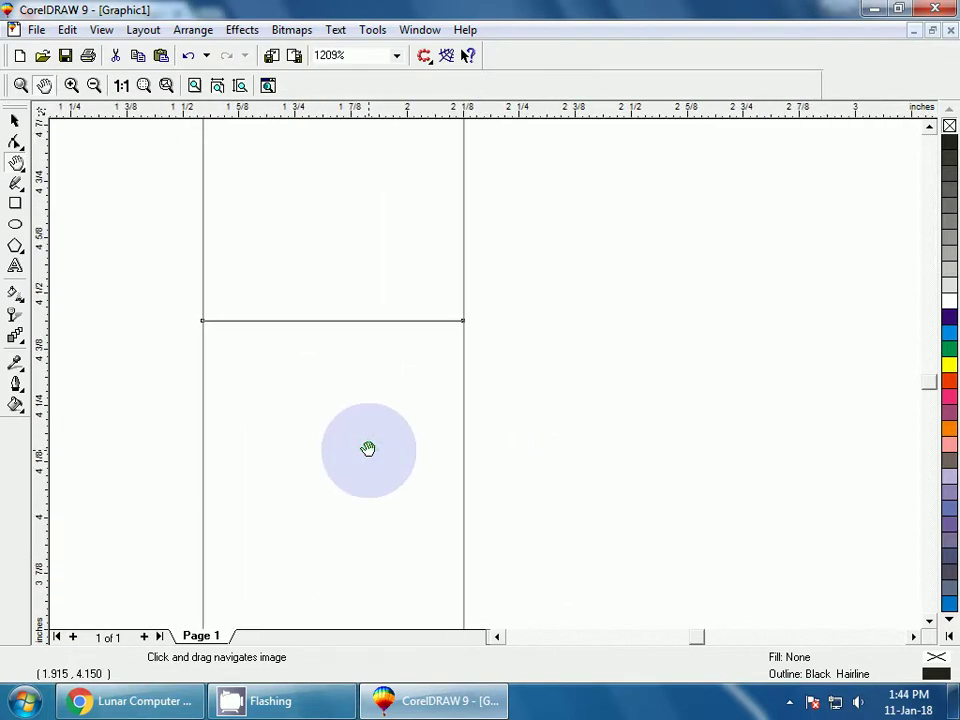
pyautogui.scroll(-2, 368, 448)
pyautogui.scroll(3, 367, 448)
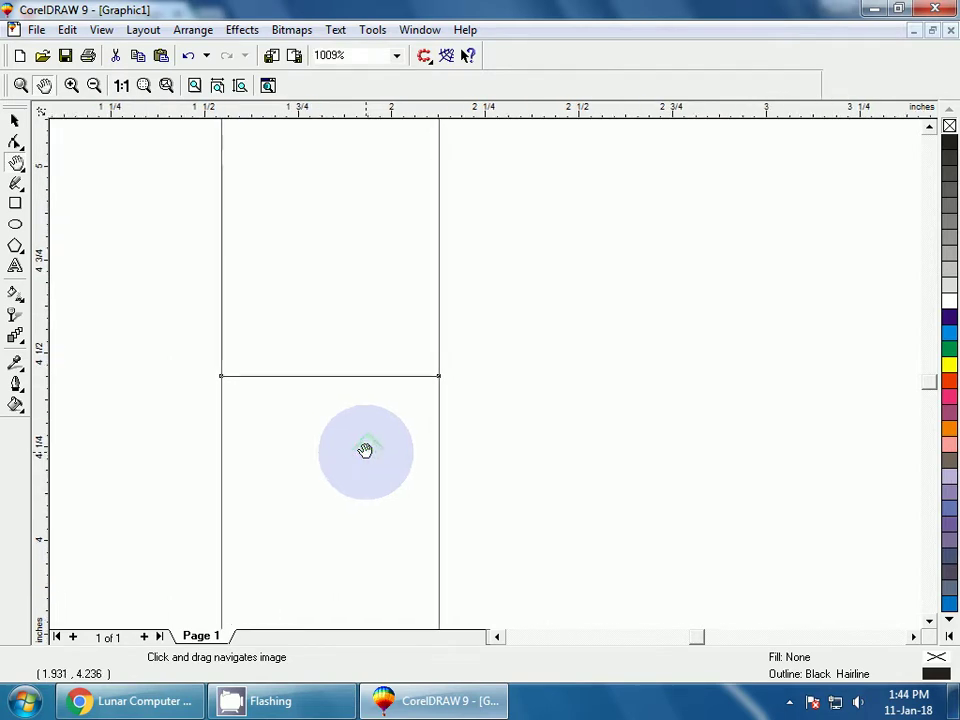
pyautogui.scroll(1, 352, 446)
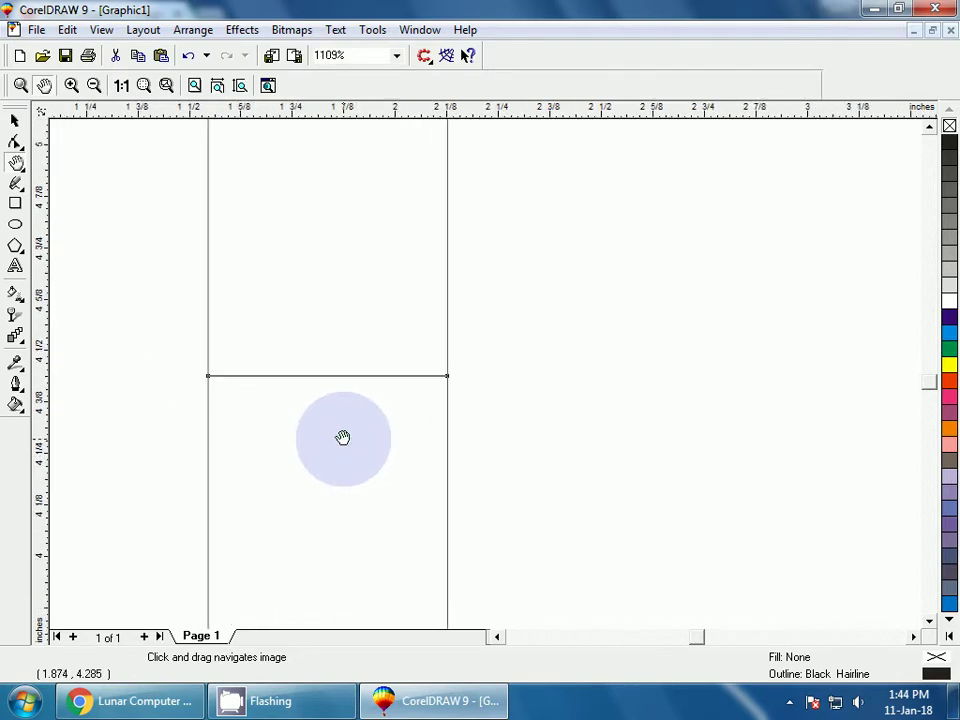
# Move the small lower rectangle down by about 0.06 inches to separate it from the tall rectangle
pyautogui.click(15, 120)
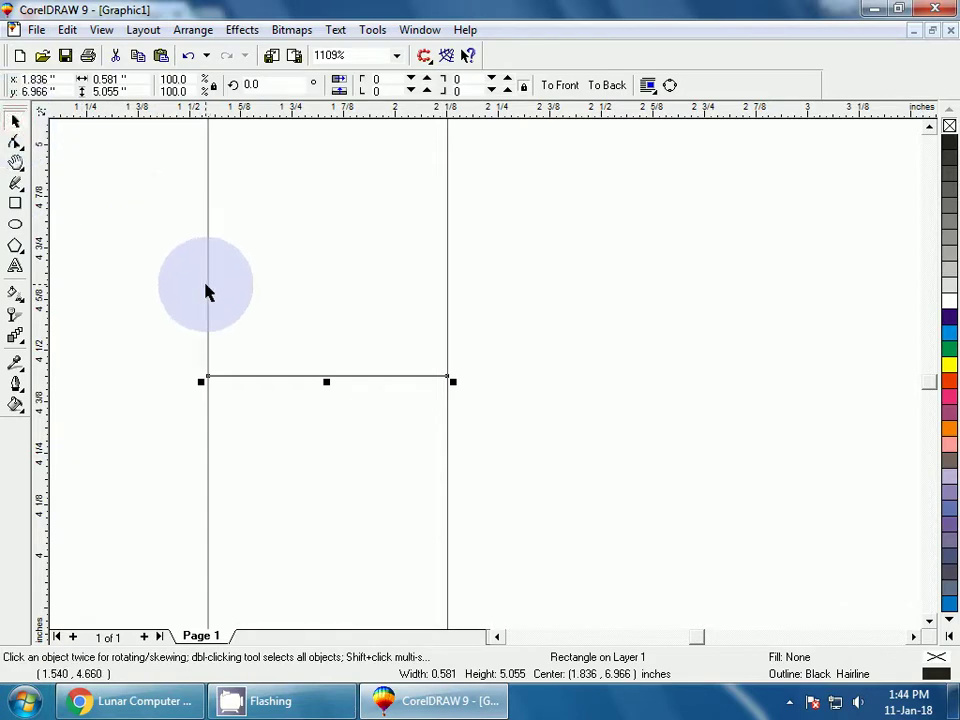
pyautogui.click(168, 284)
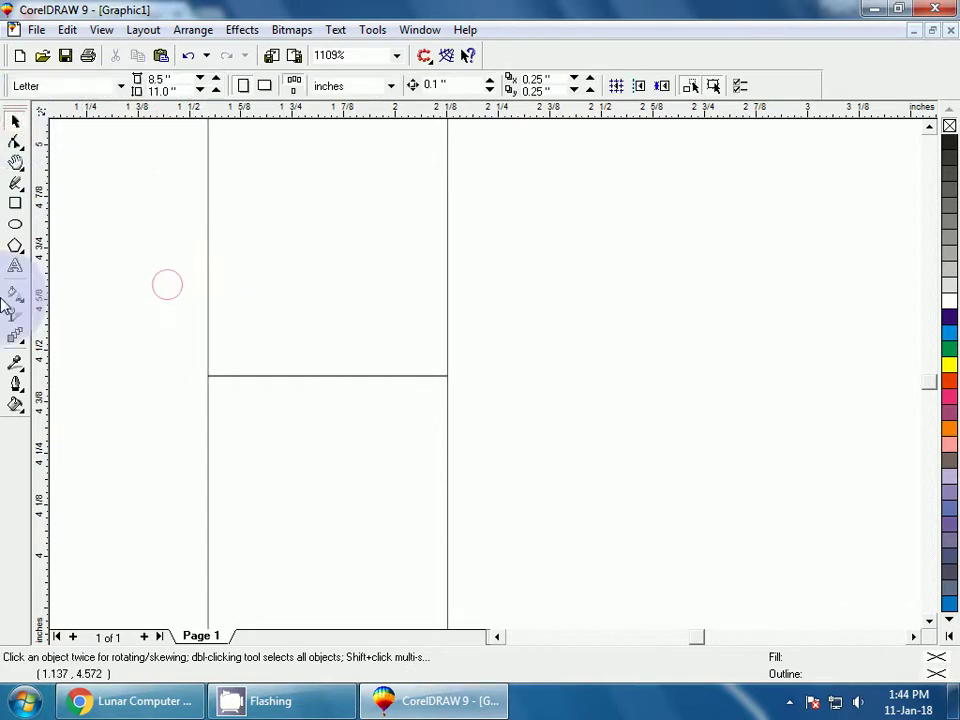
pyautogui.click(446, 352)
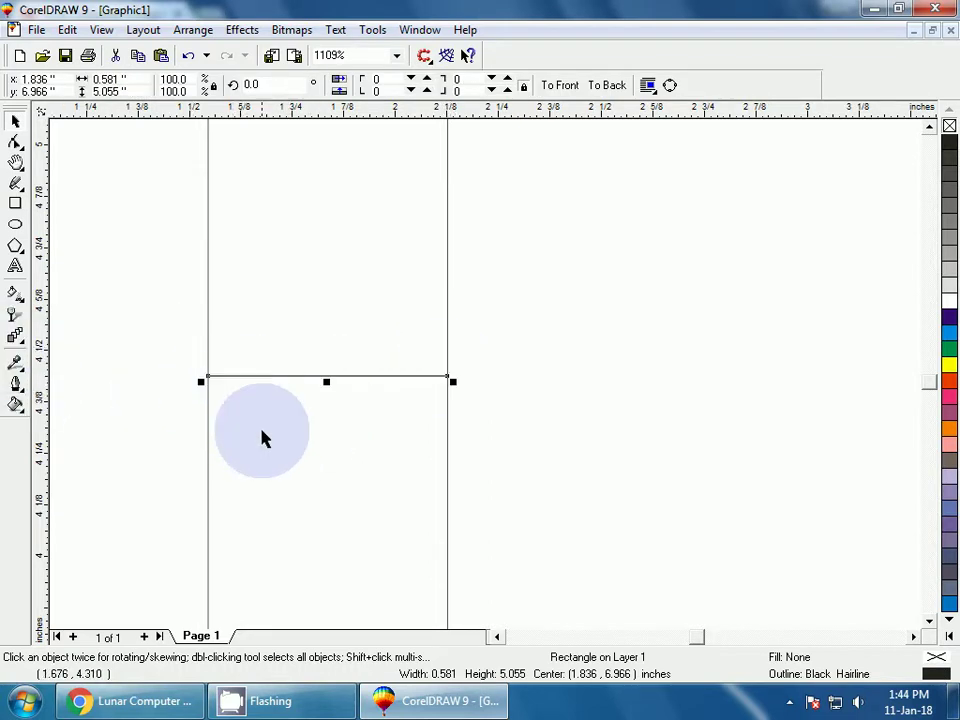
pyautogui.moveTo(261, 430); pyautogui.dragTo(264, 456)
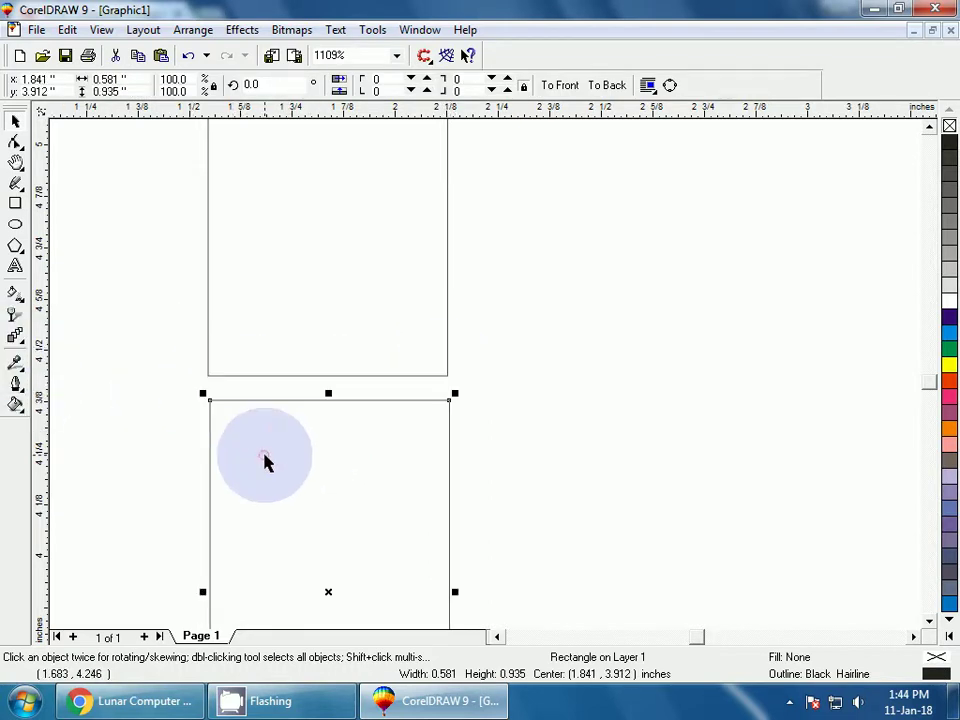
# Convert the tall rectangle to curves and try to resize it from its lower-right corner
pyautogui.click(242, 378)
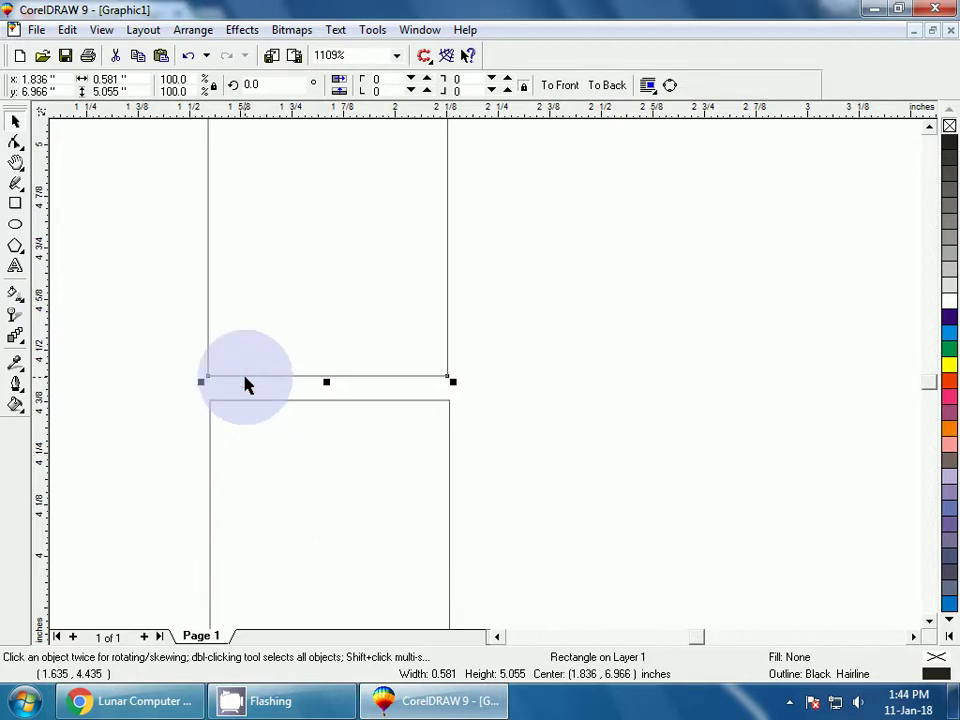
pyautogui.click(16, 145)
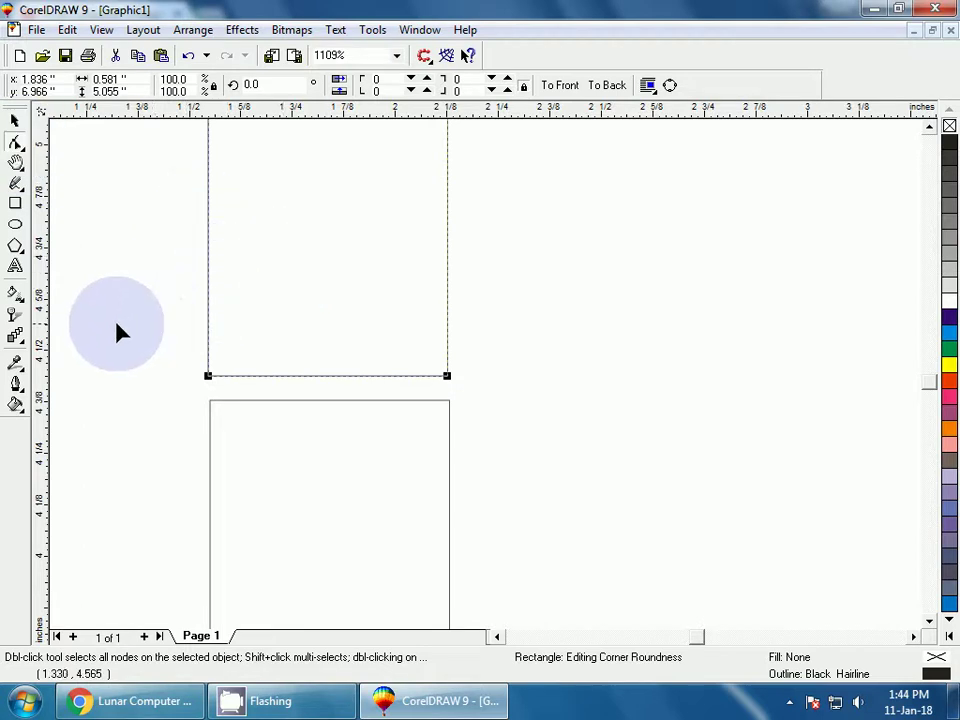
pyautogui.hotkey('ctrl', 'q')
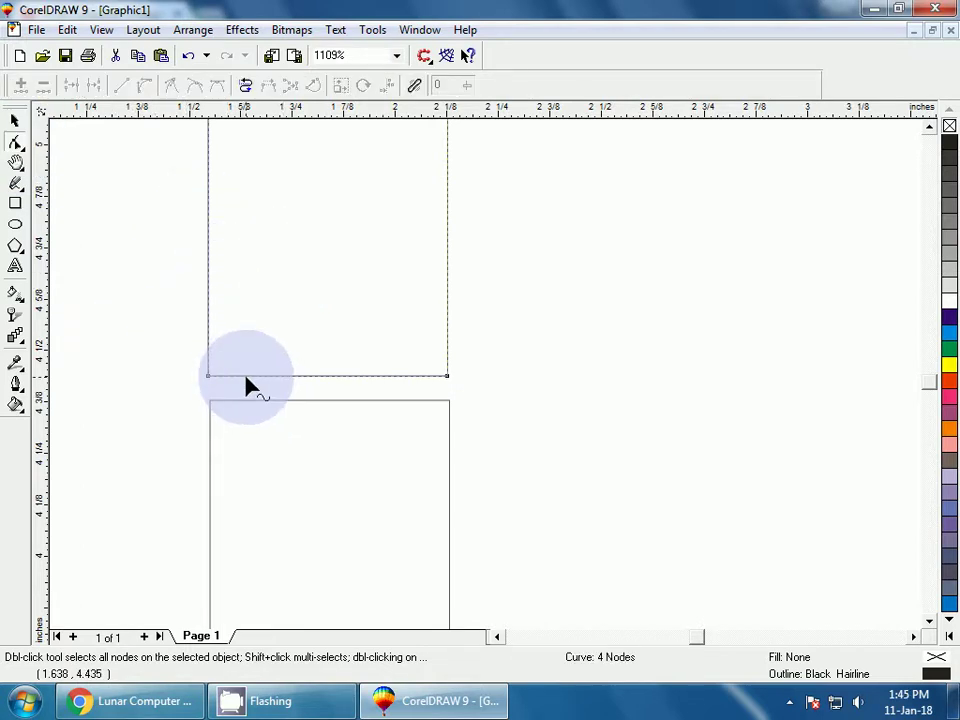
pyautogui.click(16, 122)
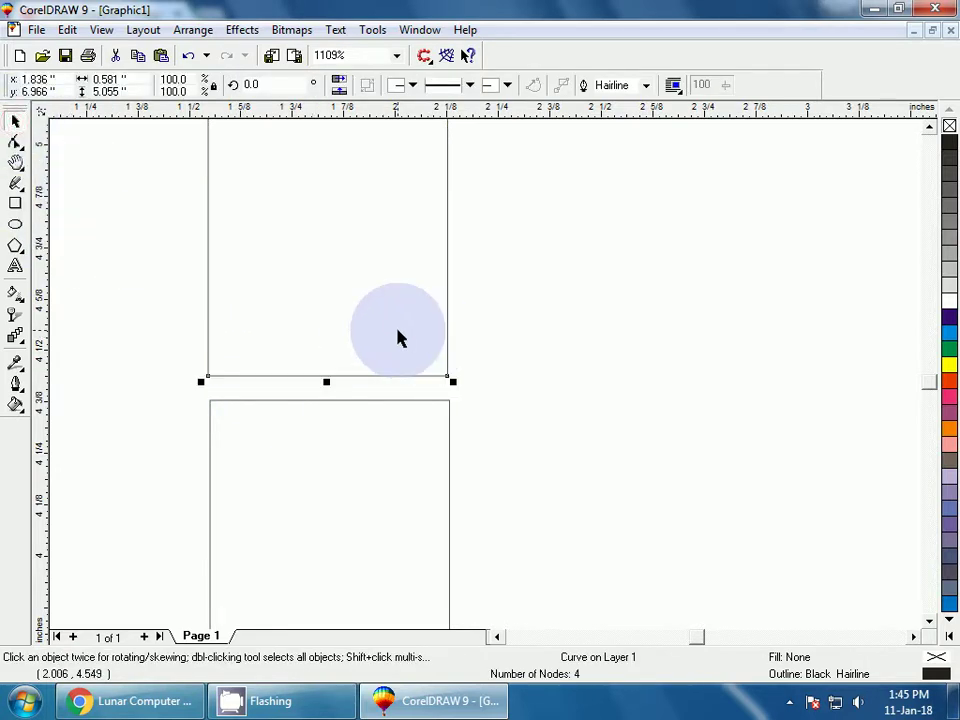
pyautogui.scroll(-2, 398, 336)
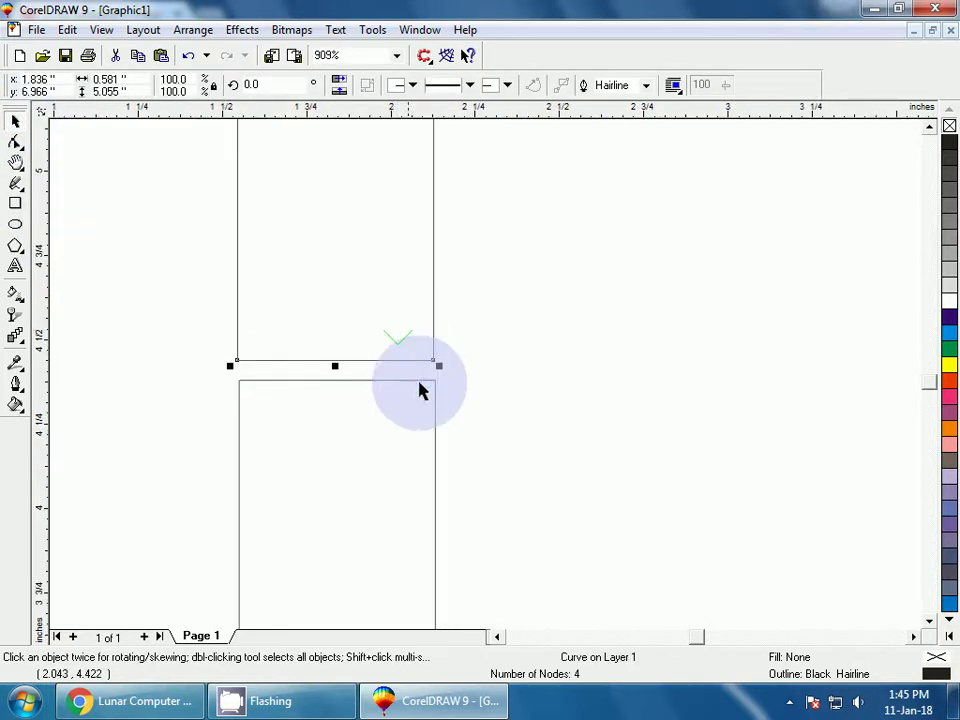
pyautogui.moveTo(442, 367); pyautogui.dragTo(420, 362)
# Undo the corner resize, the conversion to curves and the move of the small lower rectangle
pyautogui.hotkey('ctrl', 'z')
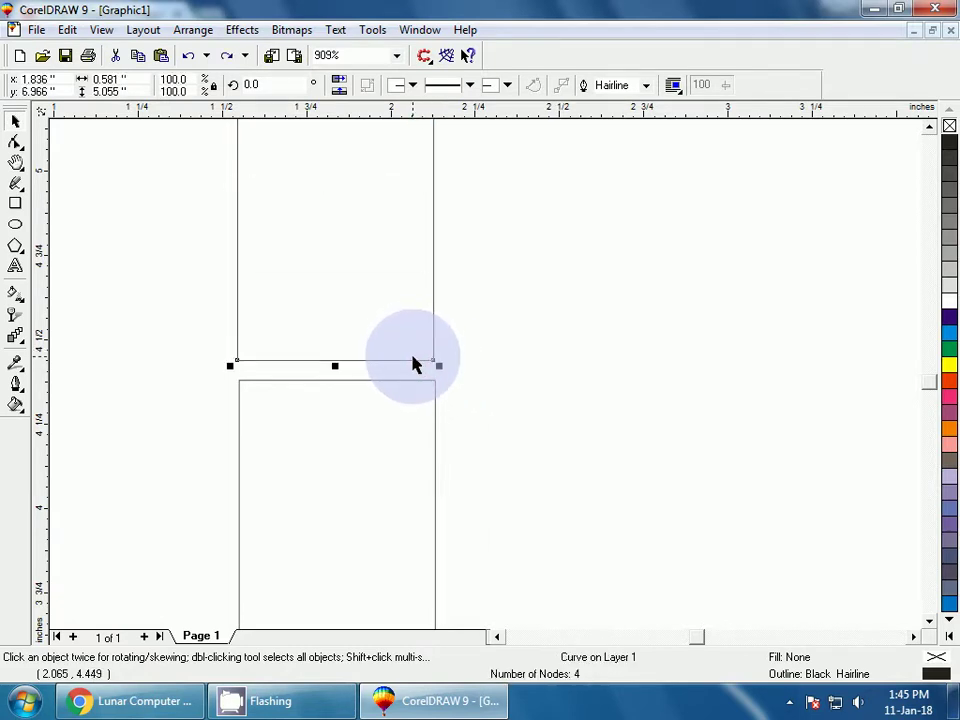
pyautogui.hotkey('ctrl', 'z')
pyautogui.hotkey('ctrl', 'z')
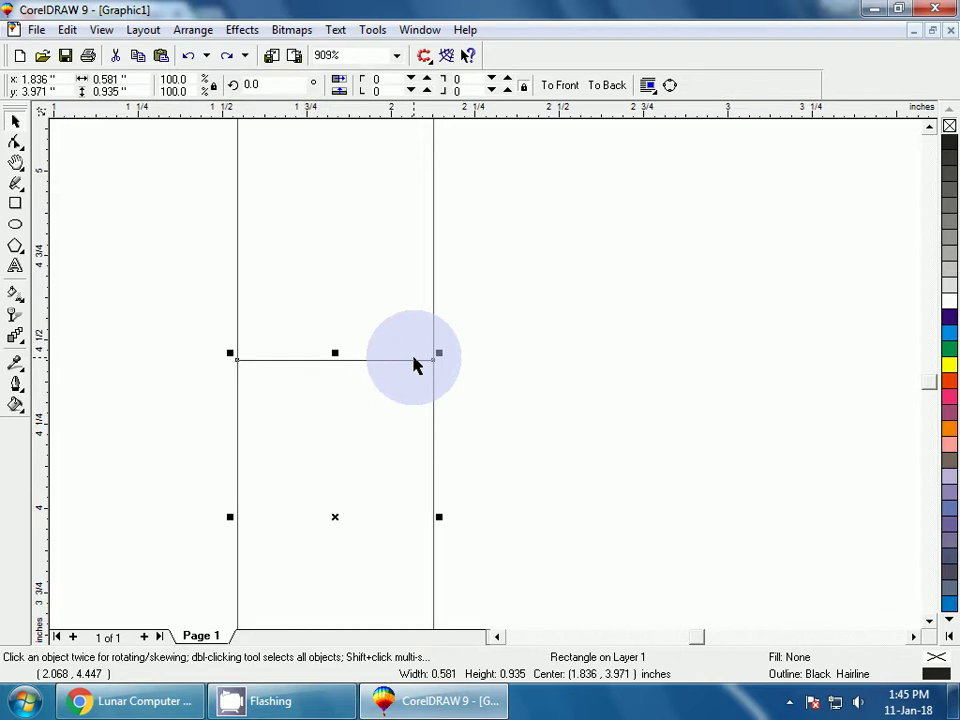
# Make a copy of the tall rectangle narrowed to about 0.22 inches wide against its left edge, keeping the original
pyautogui.press('F3')
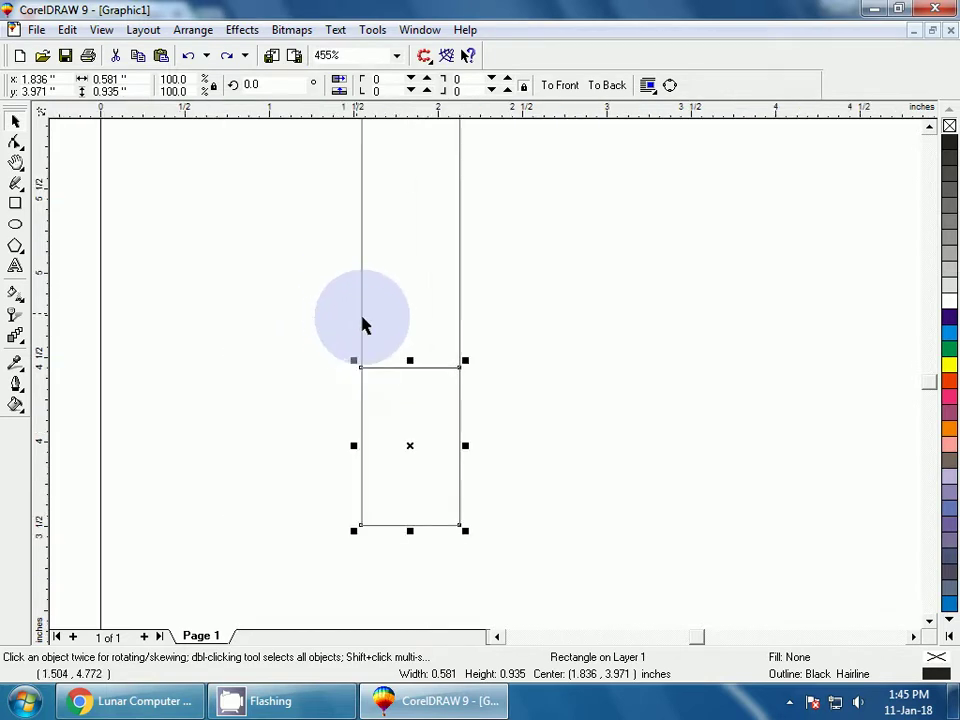
pyautogui.click(460, 309)
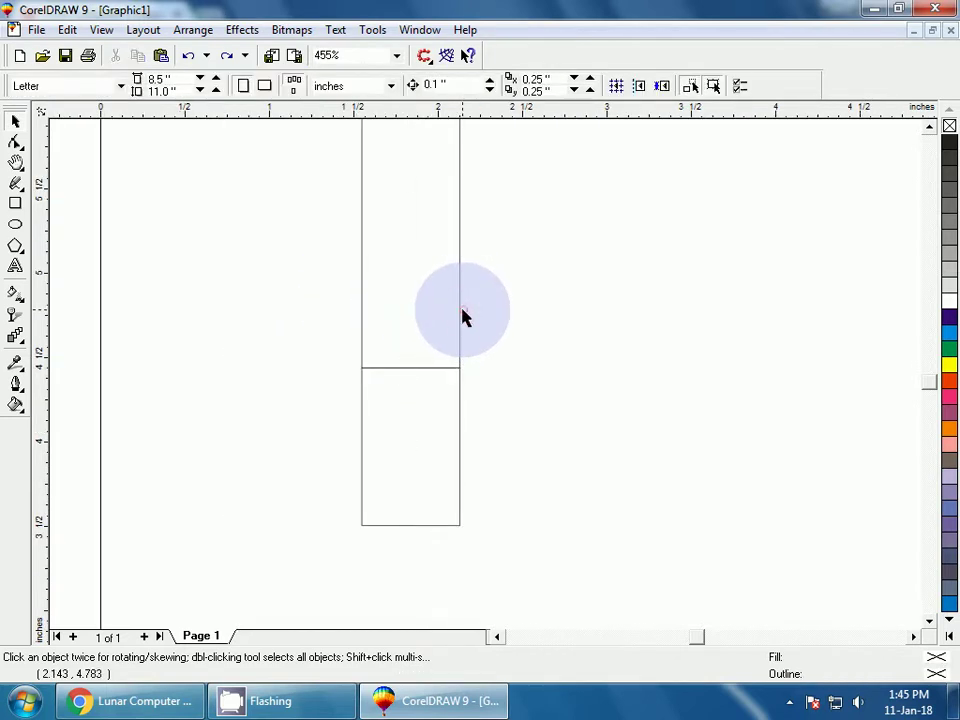
pyautogui.click(460, 310)
pyautogui.hotkey('shift', 'F2')
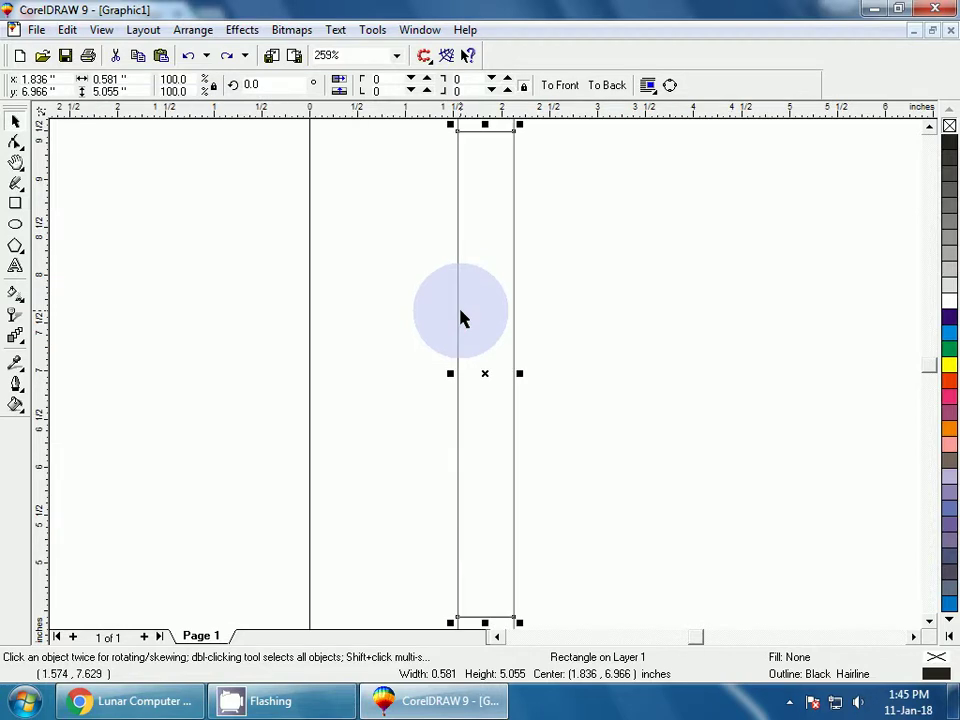
pyautogui.click(283, 345)
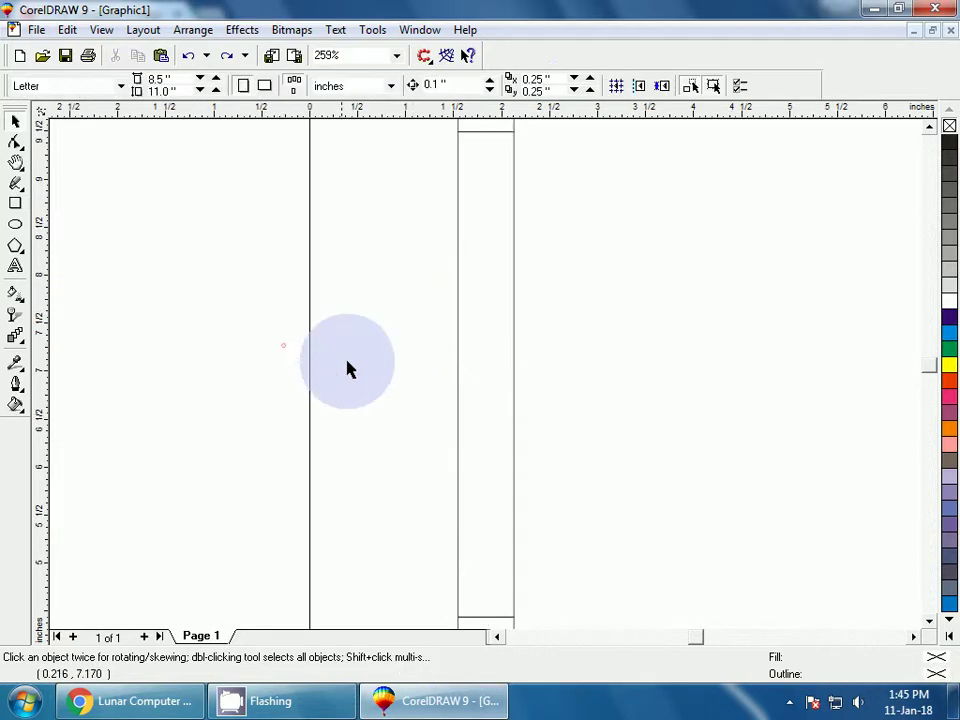
pyautogui.click(511, 424)
pyautogui.moveTo(519, 373); pyautogui.dragTo(484, 373)
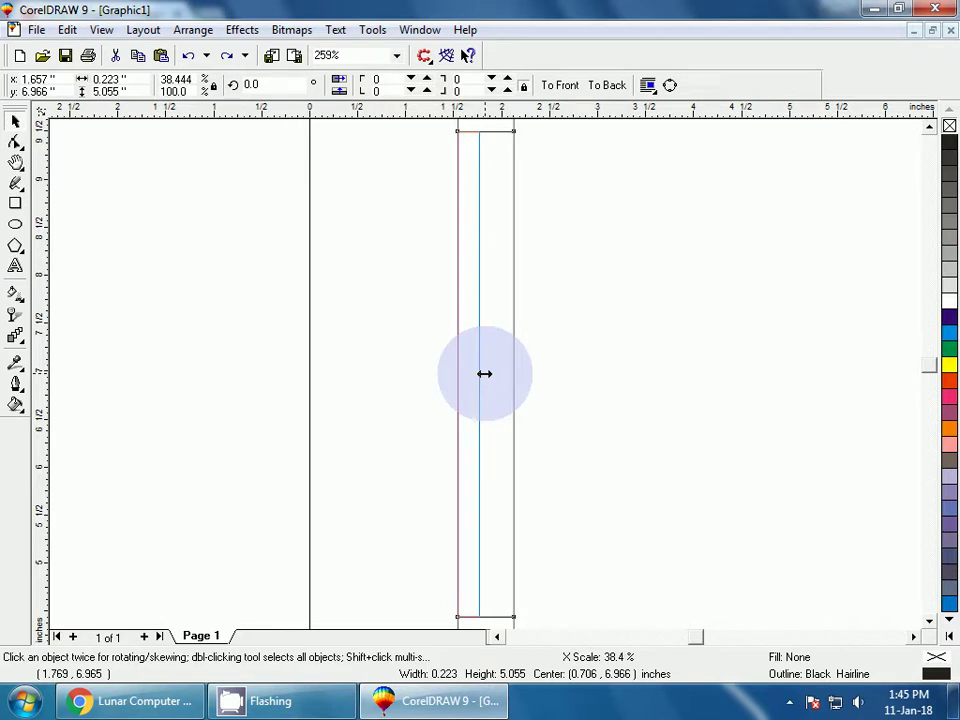
pyautogui.moveTo(484, 373); pyautogui.dragTo(484, 373)
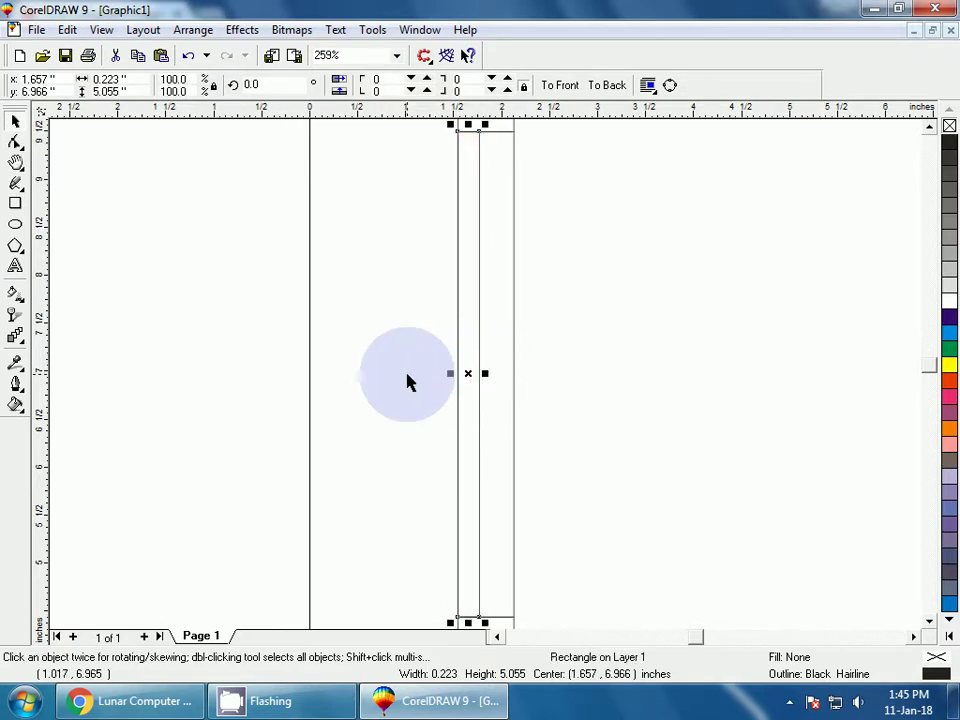
pyautogui.click(407, 381)
# Narrow the original tall rectangle to about 0.25 inches wide while keeping its right edge in place
pyautogui.click(514, 377)
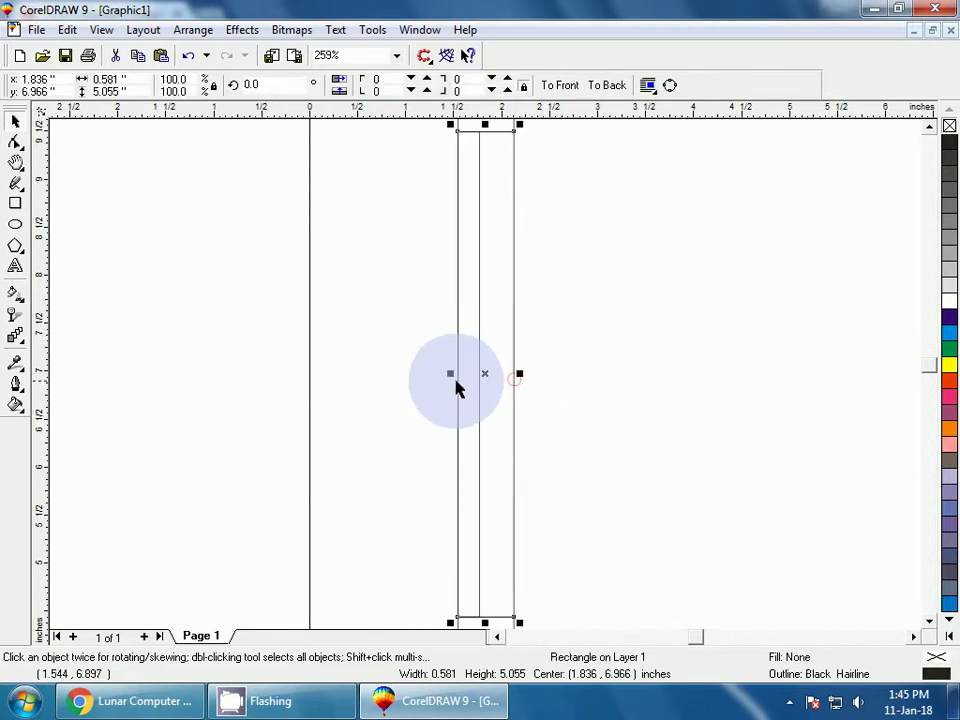
pyautogui.moveTo(450, 373); pyautogui.dragTo(483, 374)
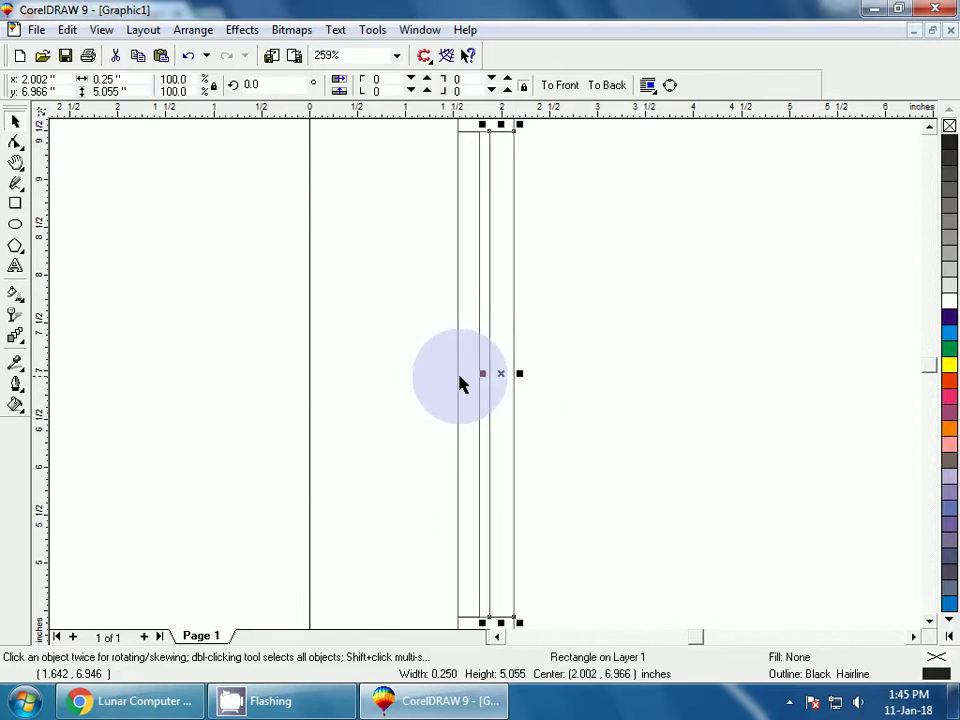
pyautogui.click(438, 376)
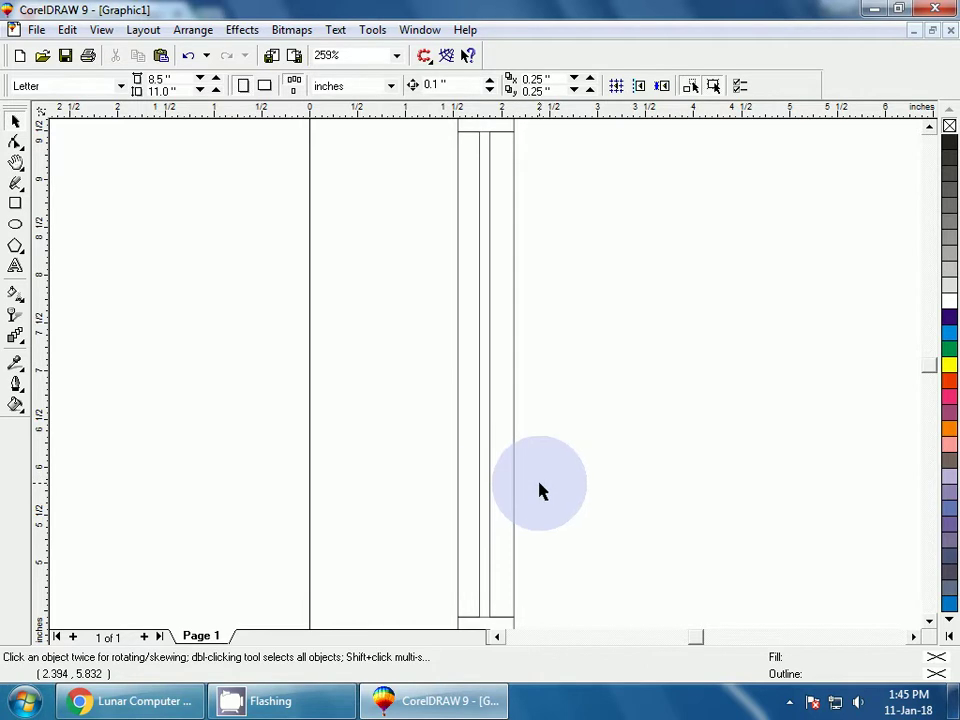
# Move the small lower rectangle down by about 0.05 inches to separate it from the two narrow strips
pyautogui.scroll(-1, 539, 491)
pyautogui.scroll(-1, 567, 515)
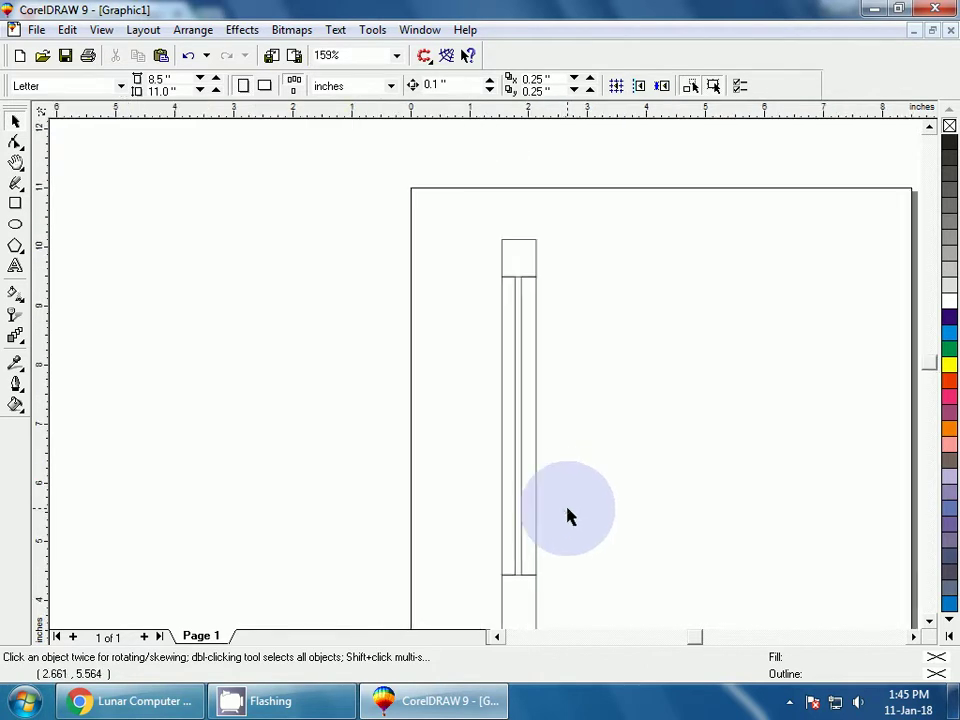
pyautogui.scroll(1, 568, 516)
pyautogui.press('F2')
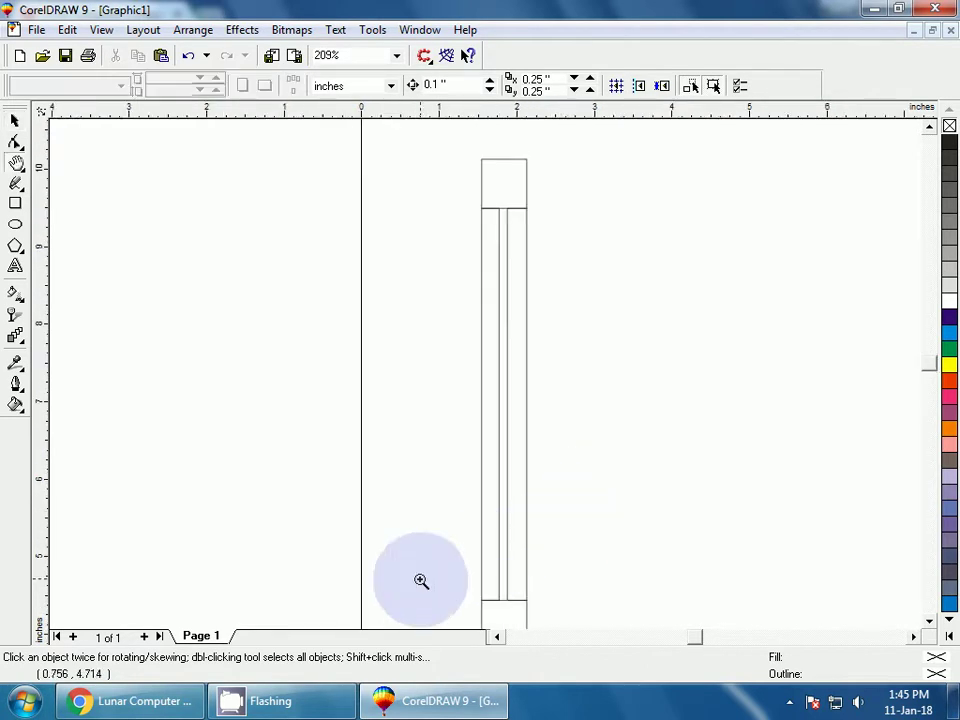
pyautogui.moveTo(439, 568); pyautogui.dragTo(570, 621)
pyautogui.click(398, 520)
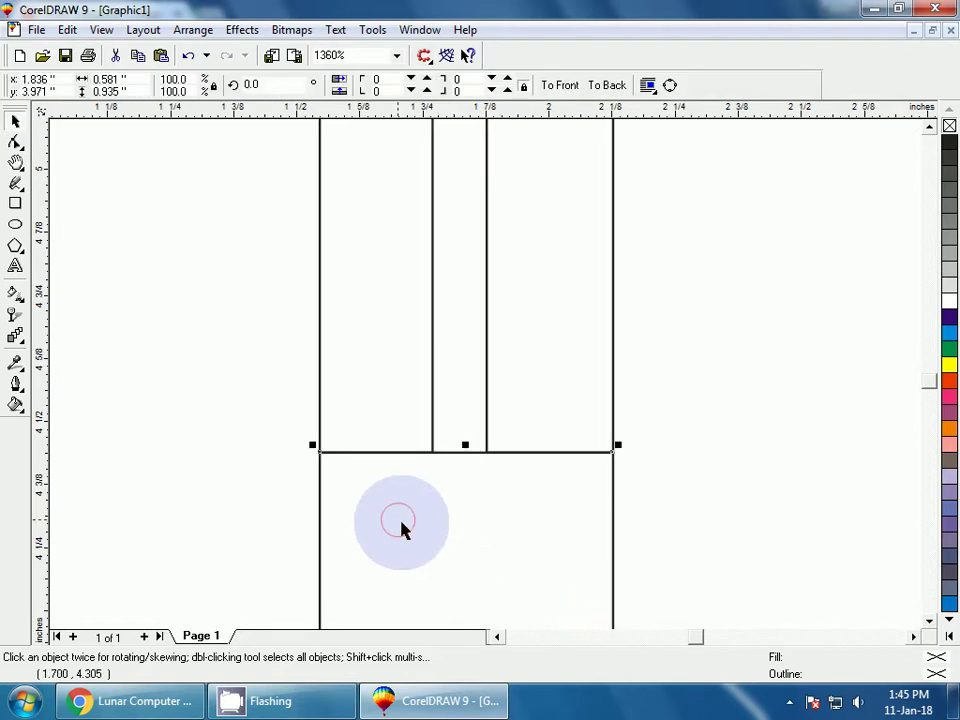
pyautogui.moveTo(443, 549); pyautogui.dragTo(439, 567)
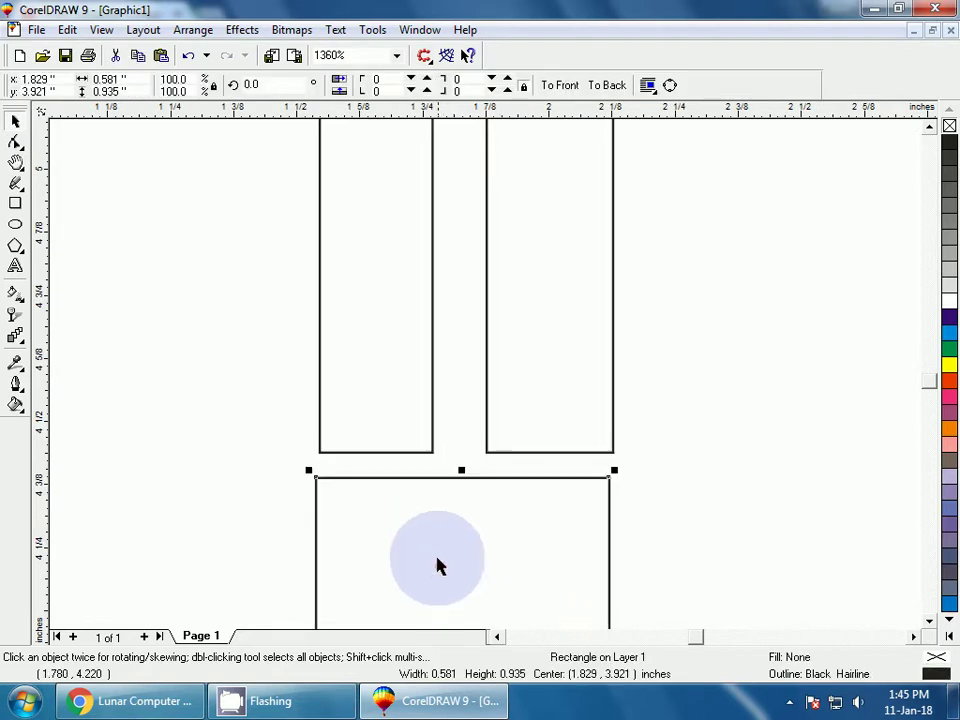
pyautogui.click(371, 453)
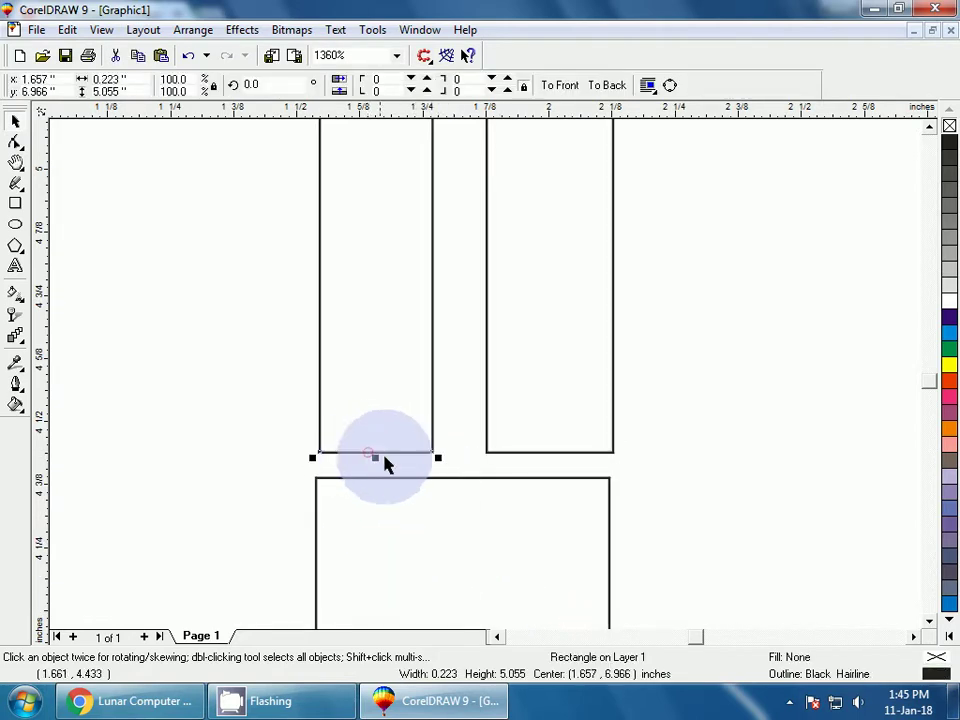
pyautogui.moveTo(440, 459); pyautogui.dragTo(428, 463)
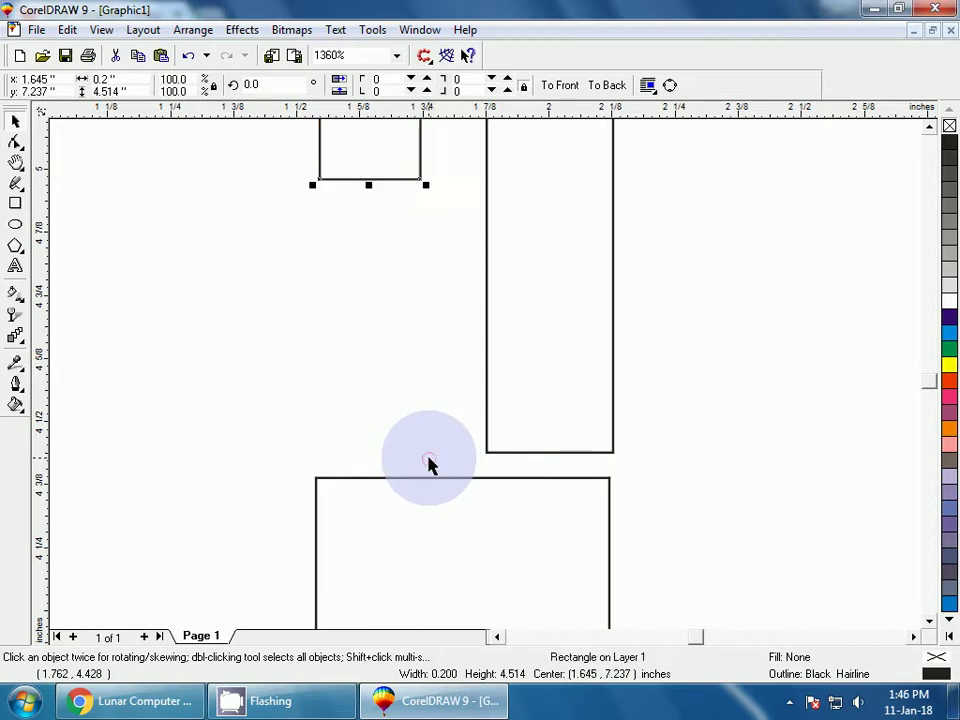
pyautogui.hotkey('ctrl', 'z')
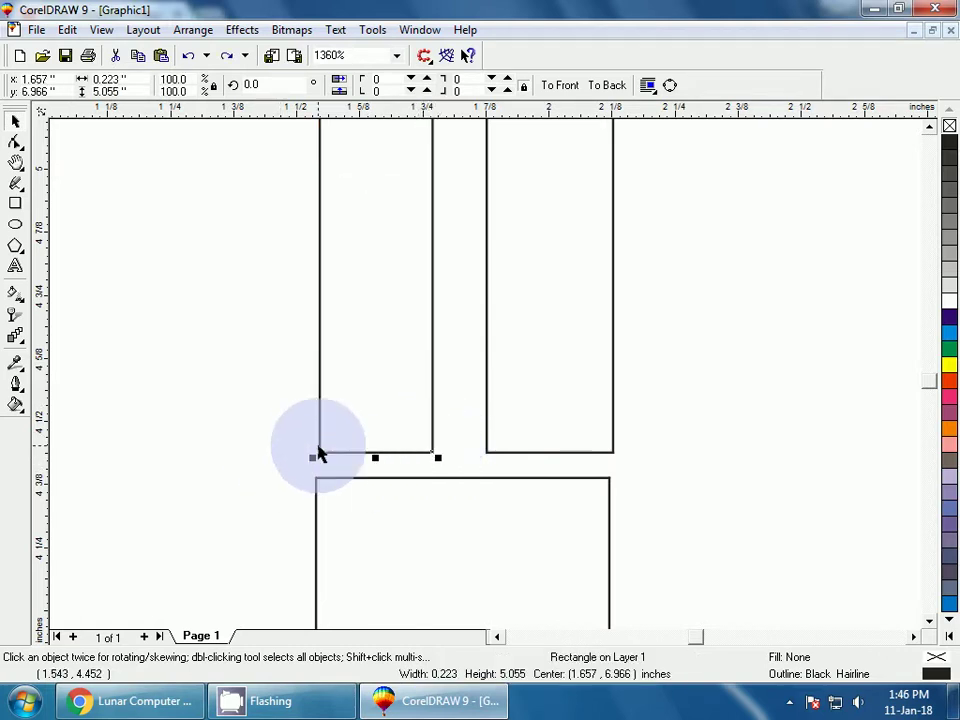
# Convert the left strip to curves and pull a new node midway along its bottom edge down about 0.07 inches into a point
pyautogui.hotkey('ctrl', 'q')
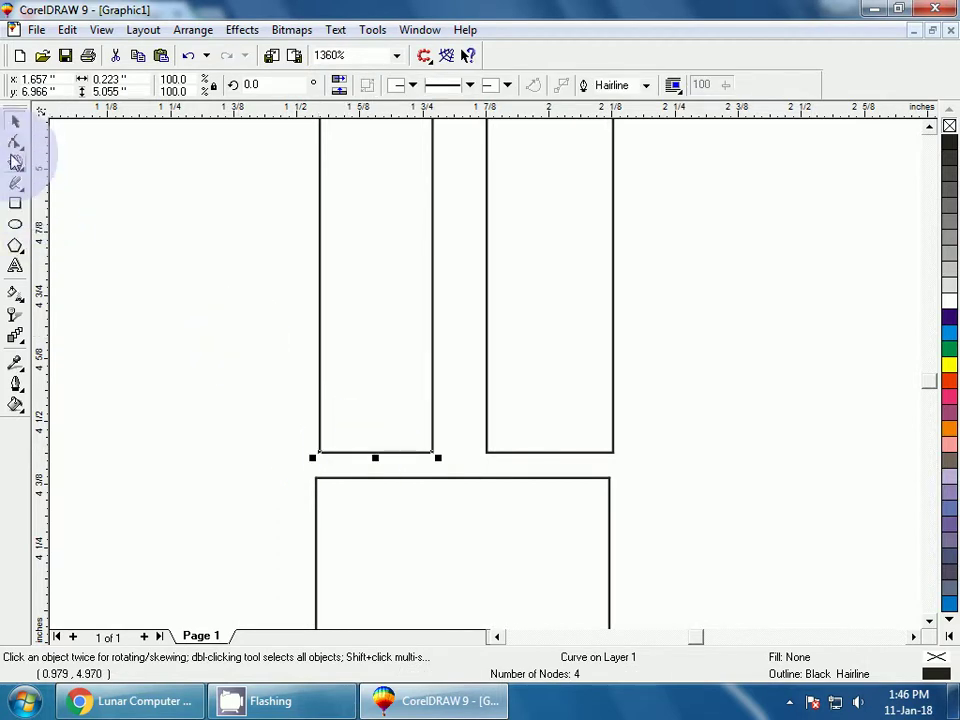
pyautogui.click(15, 143)
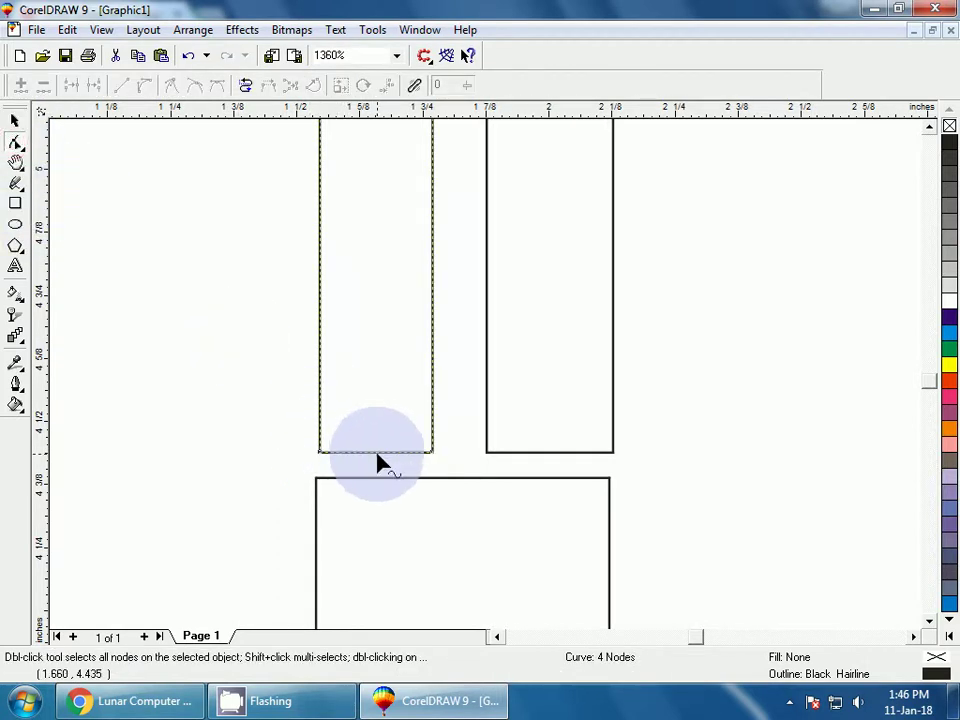
pyautogui.doubleClick(376, 455)
pyautogui.doubleClick(377, 455)
pyautogui.doubleClick(377, 455)
pyautogui.moveTo(377, 455); pyautogui.dragTo(379, 488)
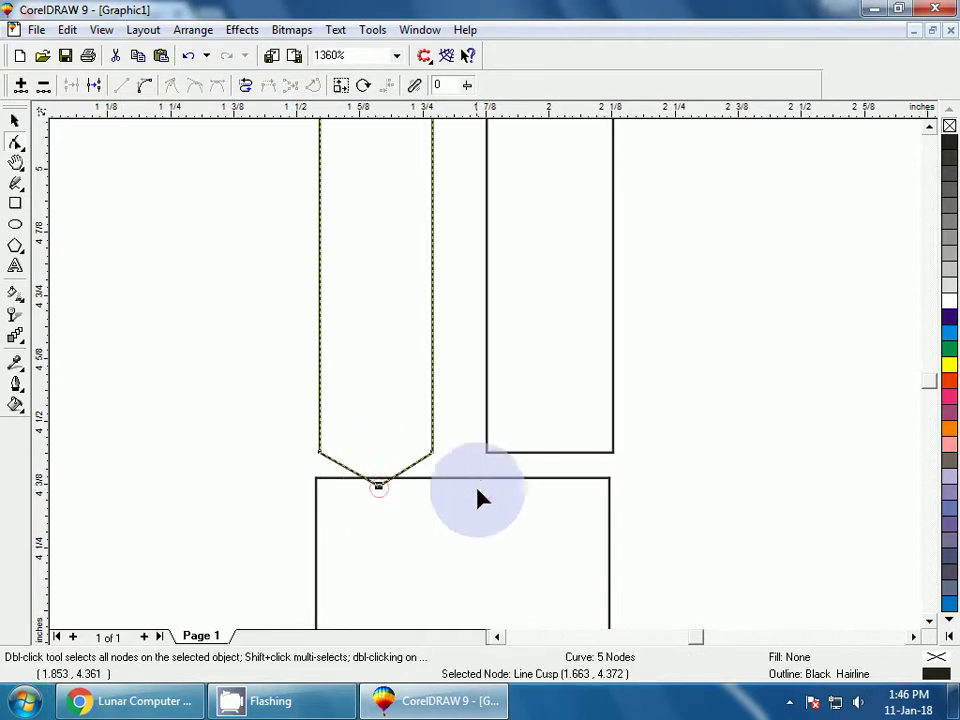
# Convert the right strip to curves and shape its bottom edge into a matching point about 0.07 inches deep with a new middle node
pyautogui.click(560, 455)
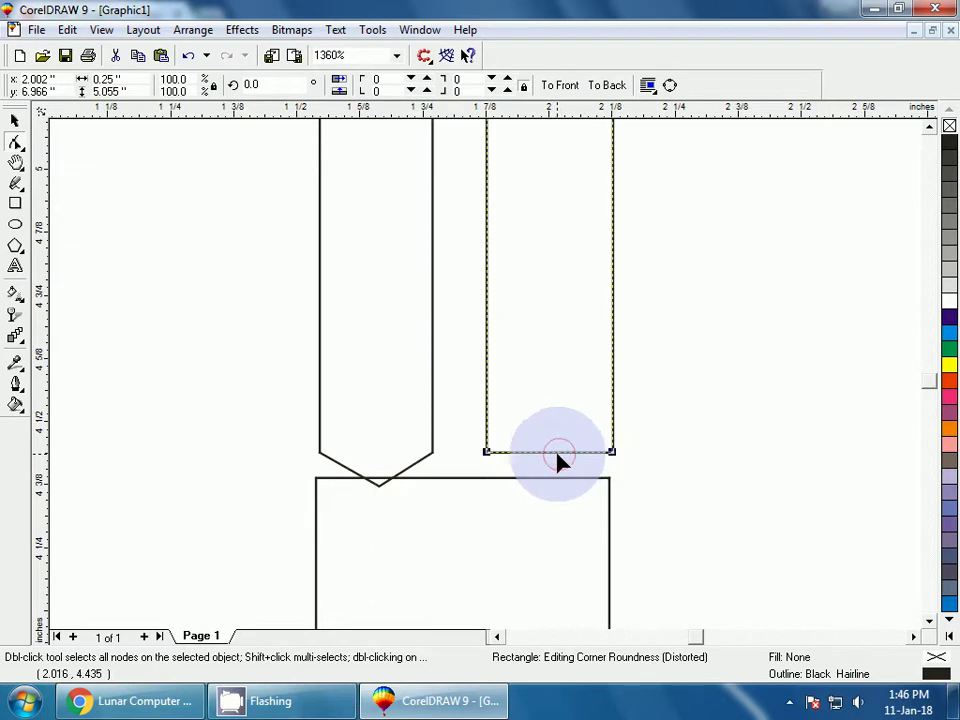
pyautogui.hotkey('ctrl', 'q')
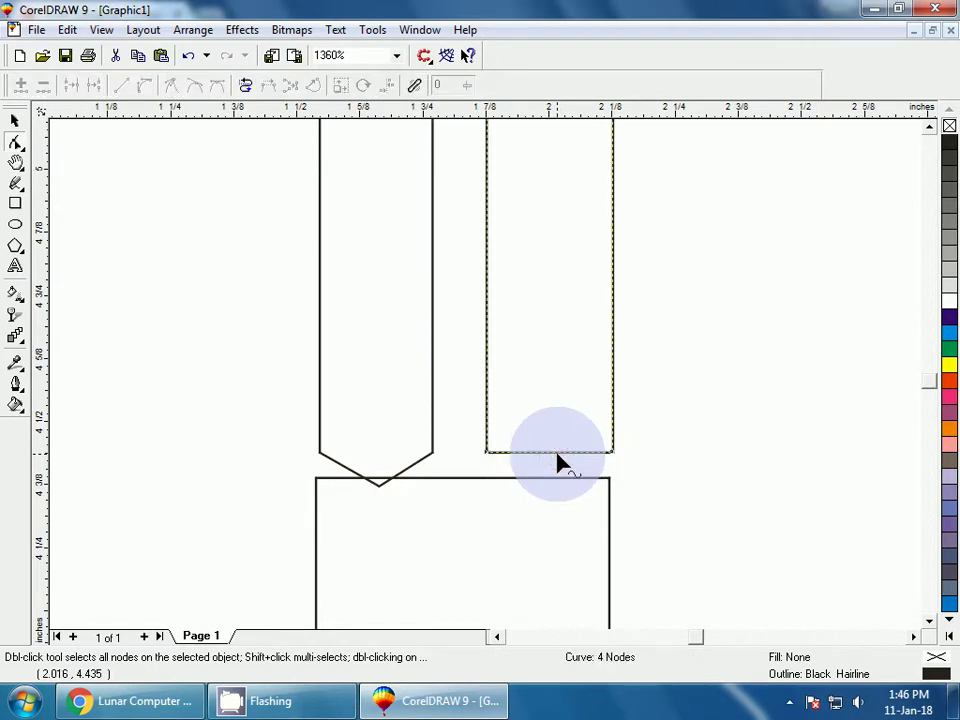
pyautogui.doubleClick(557, 456)
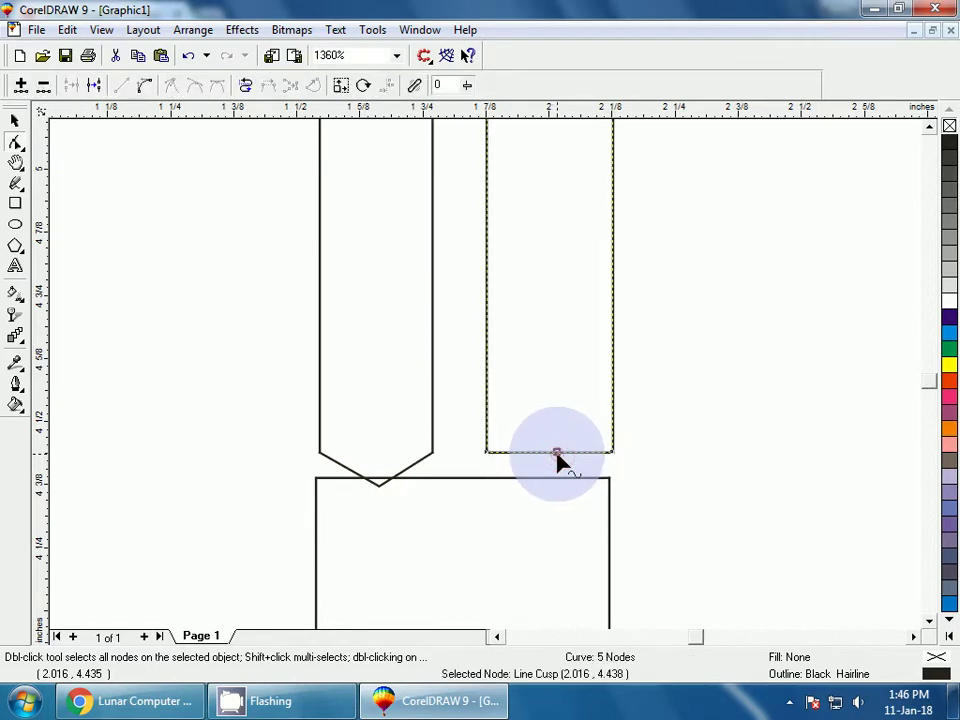
pyautogui.moveTo(557, 456); pyautogui.dragTo(558, 490)
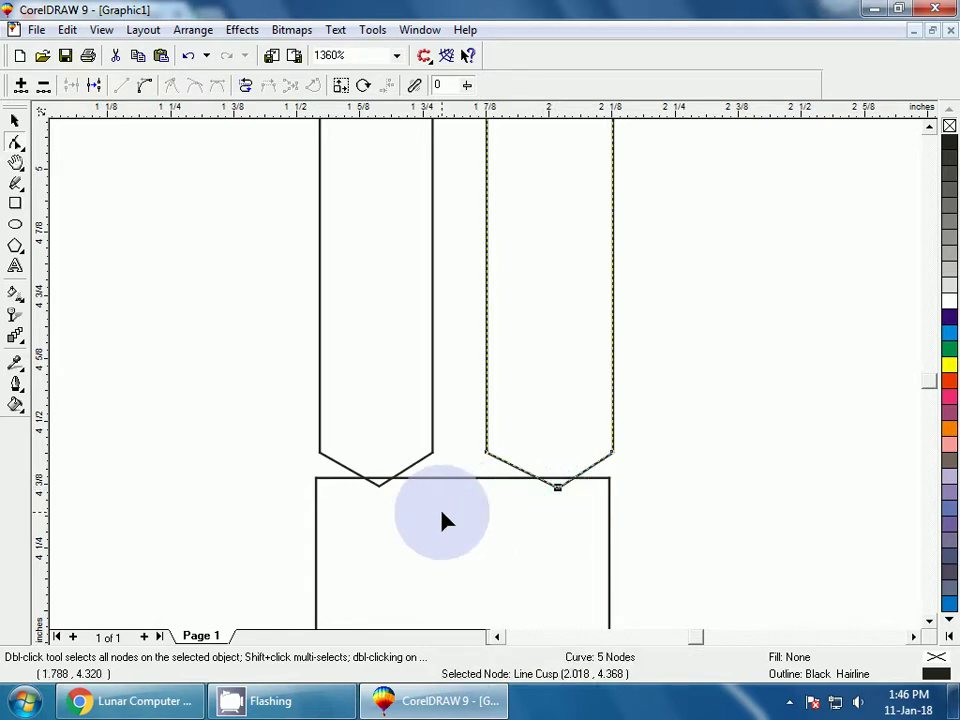
# Draw a rectangle about 0.59 inches wide over both strips and adjust its height to about 5.05 inches, level with their lower corners
pyautogui.hotkey('shift', 'F2')
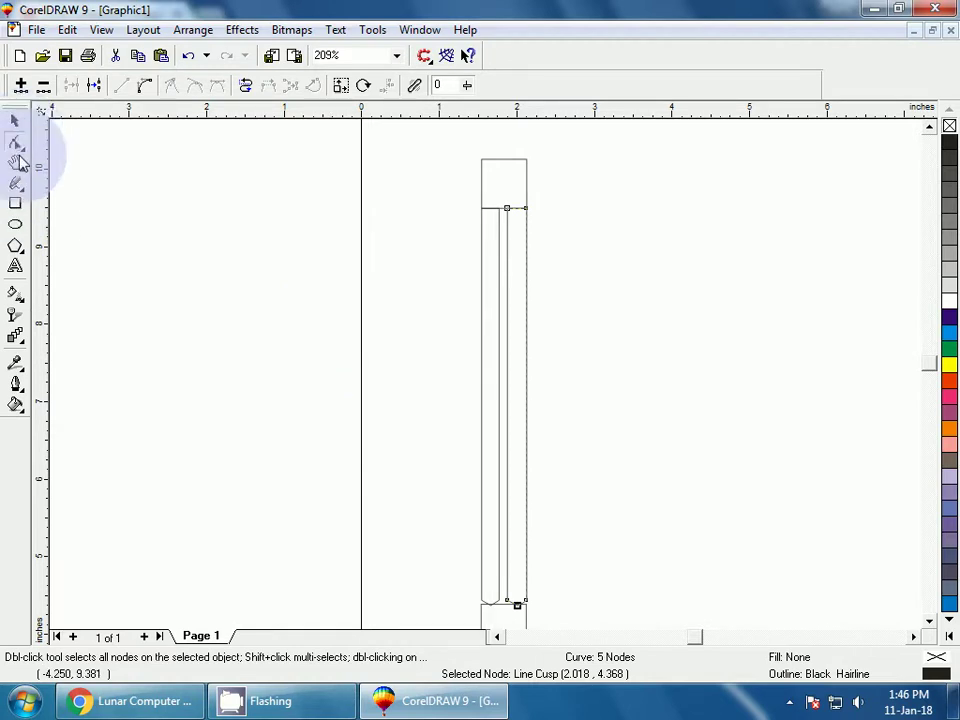
pyautogui.click(16, 203)
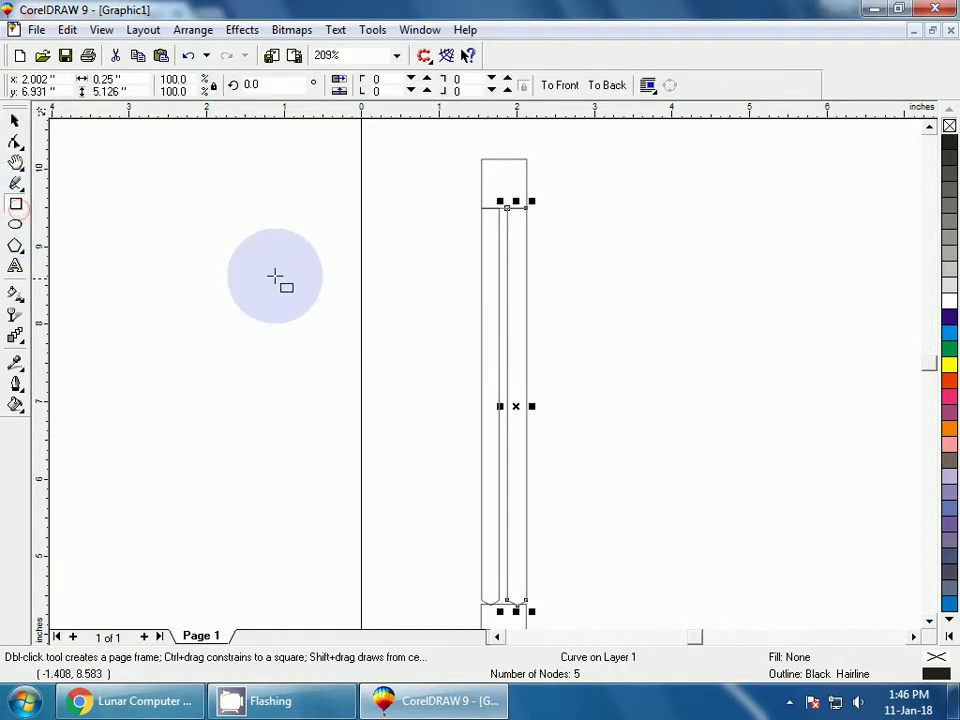
pyautogui.moveTo(481, 208); pyautogui.dragTo(526, 604)
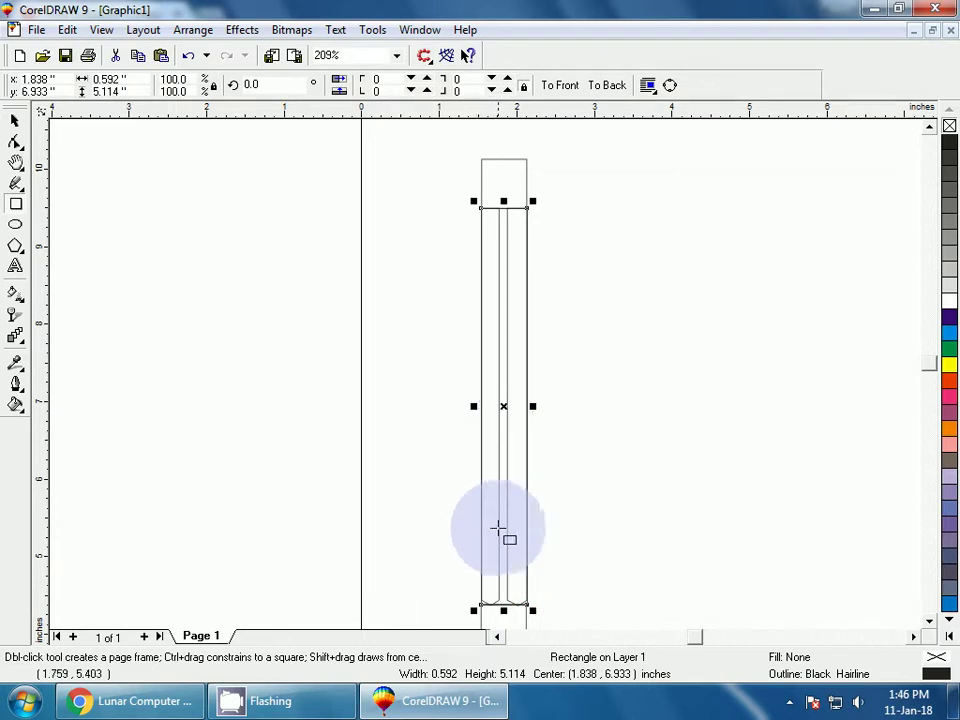
pyautogui.moveTo(503, 609); pyautogui.dragTo(503, 603)
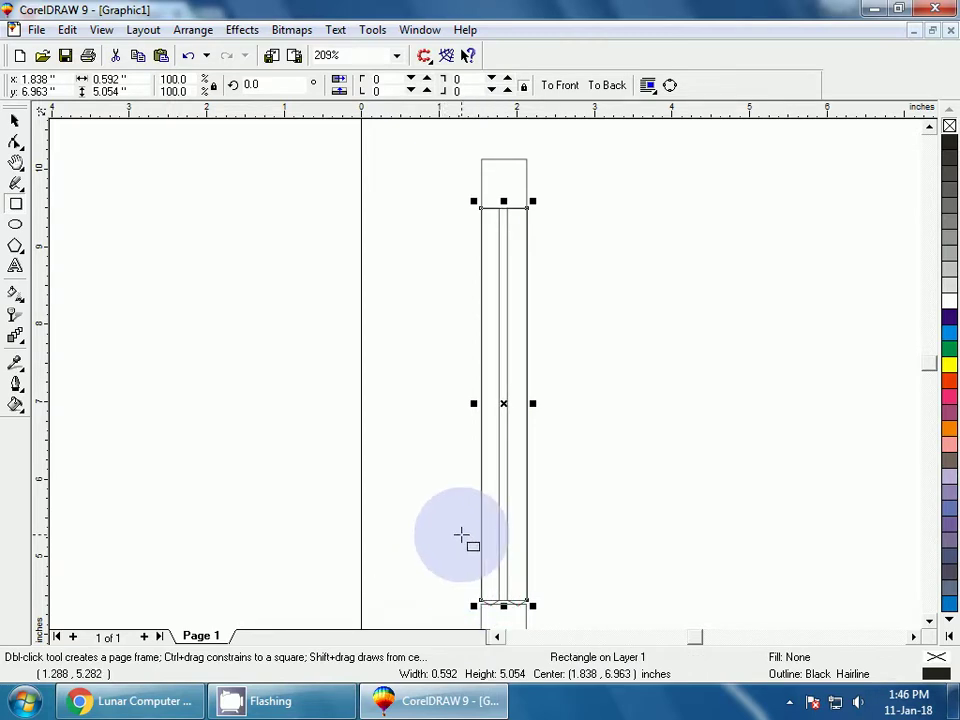
# Convert the covering rectangle to curves, pull a new node midway along its bottom edge down about 0.075 inches into a point, and deselect it
pyautogui.press('F2')
pyautogui.moveTo(462, 584); pyautogui.dragTo(570, 618)
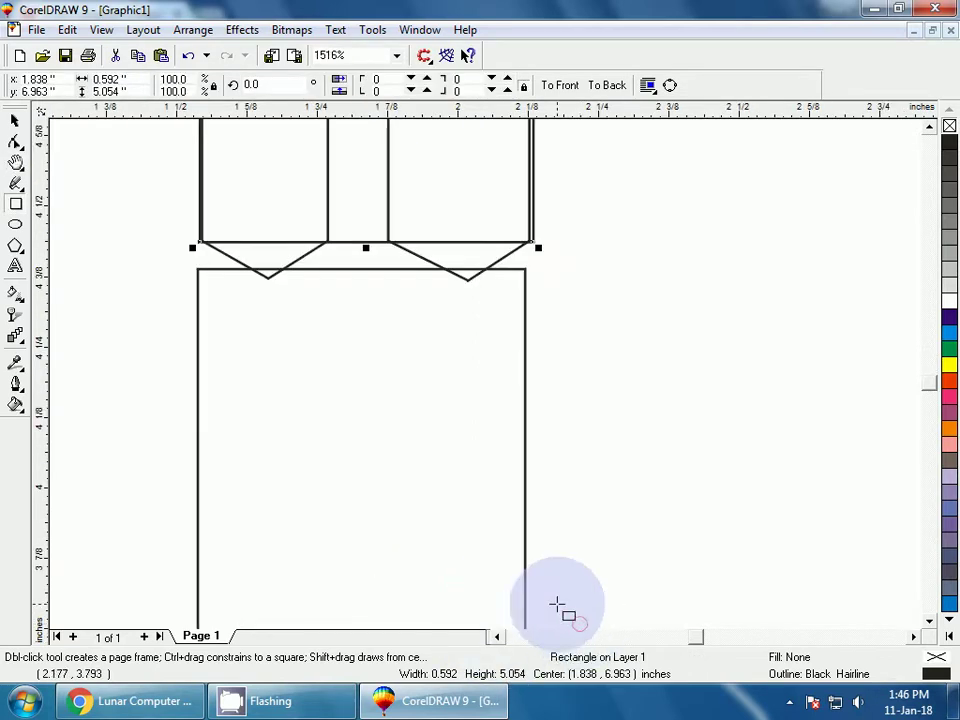
pyautogui.click(16, 143)
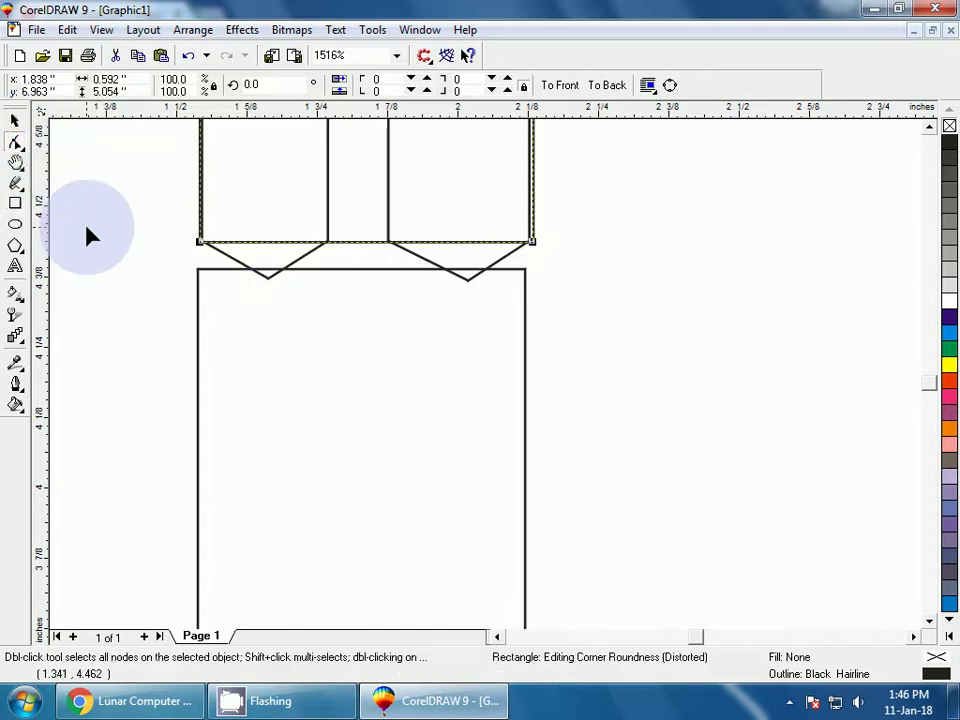
pyautogui.hotkey('ctrl', 'q')
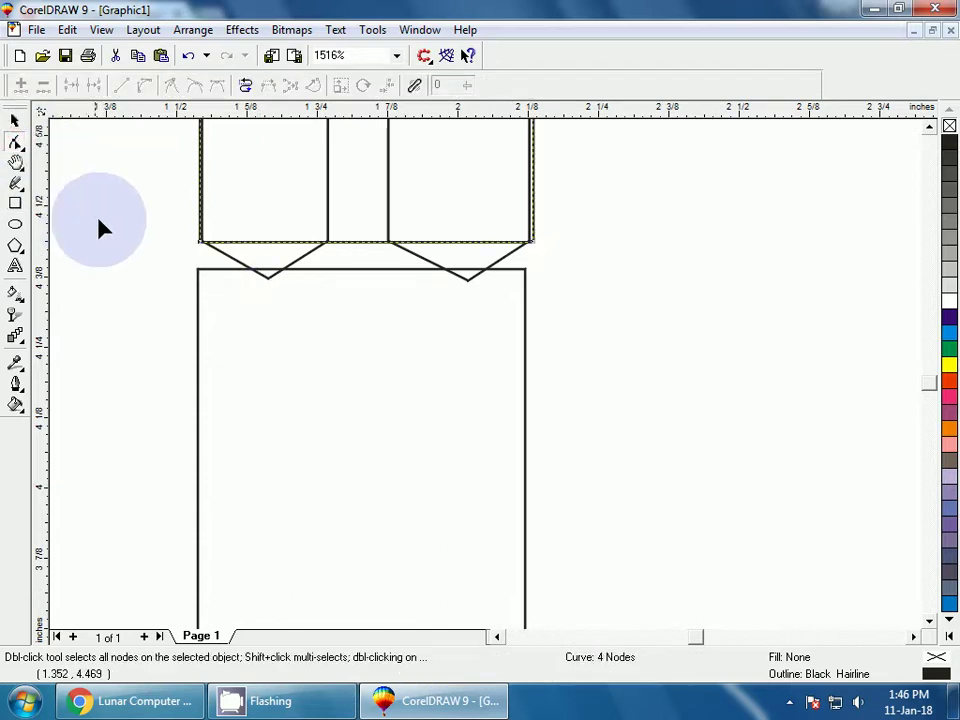
pyautogui.click(361, 242)
pyautogui.doubleClick(361, 243)
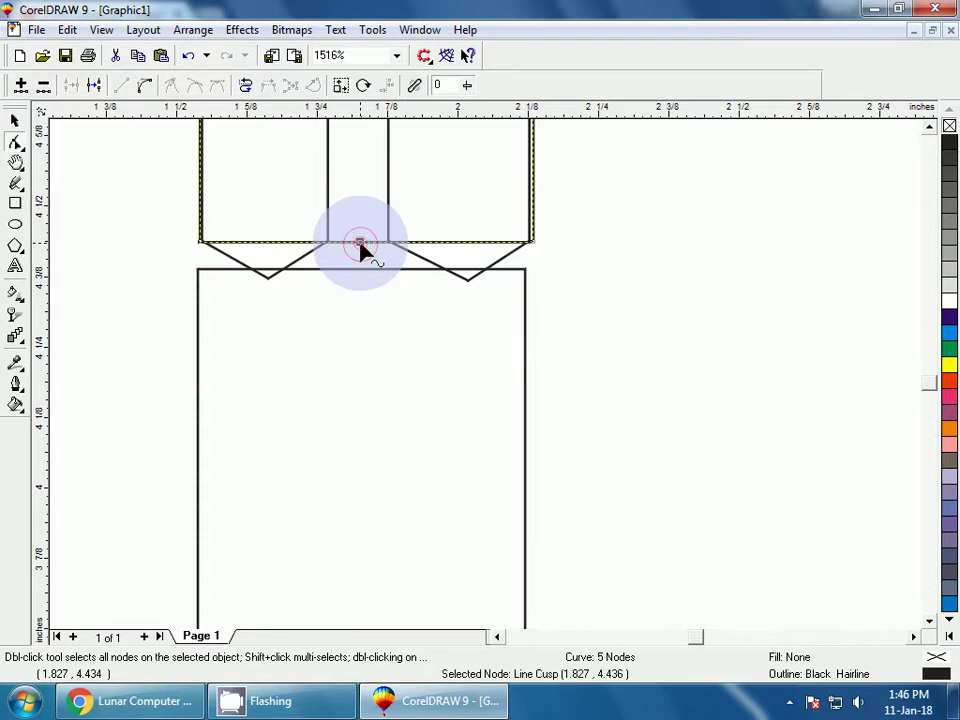
pyautogui.moveTo(361, 243); pyautogui.dragTo(361, 285)
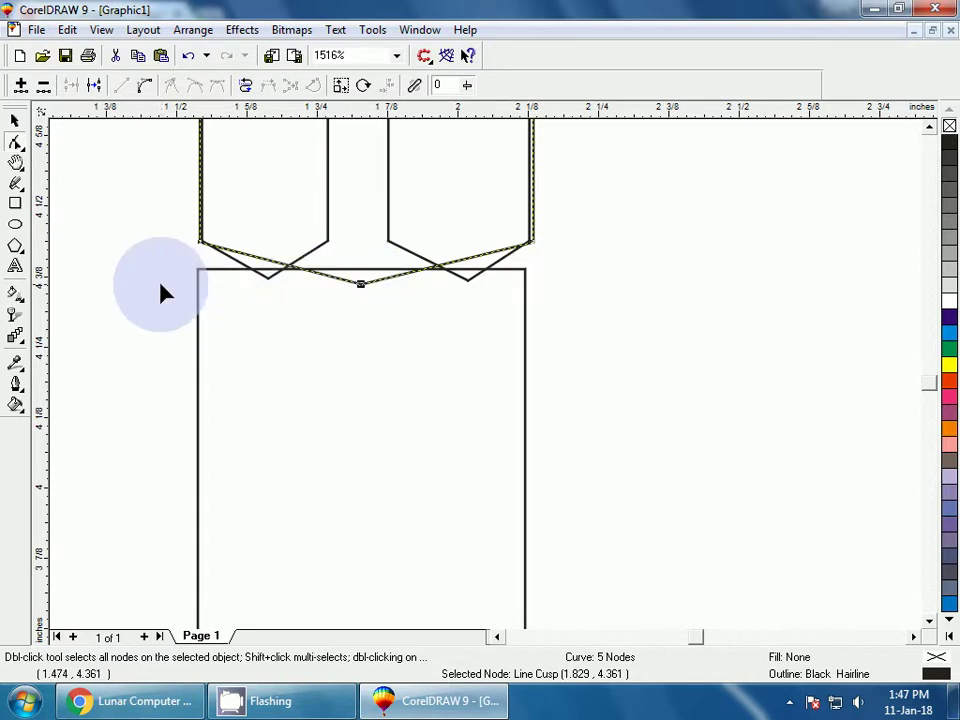
pyautogui.click(16, 122)
pyautogui.click(103, 222)
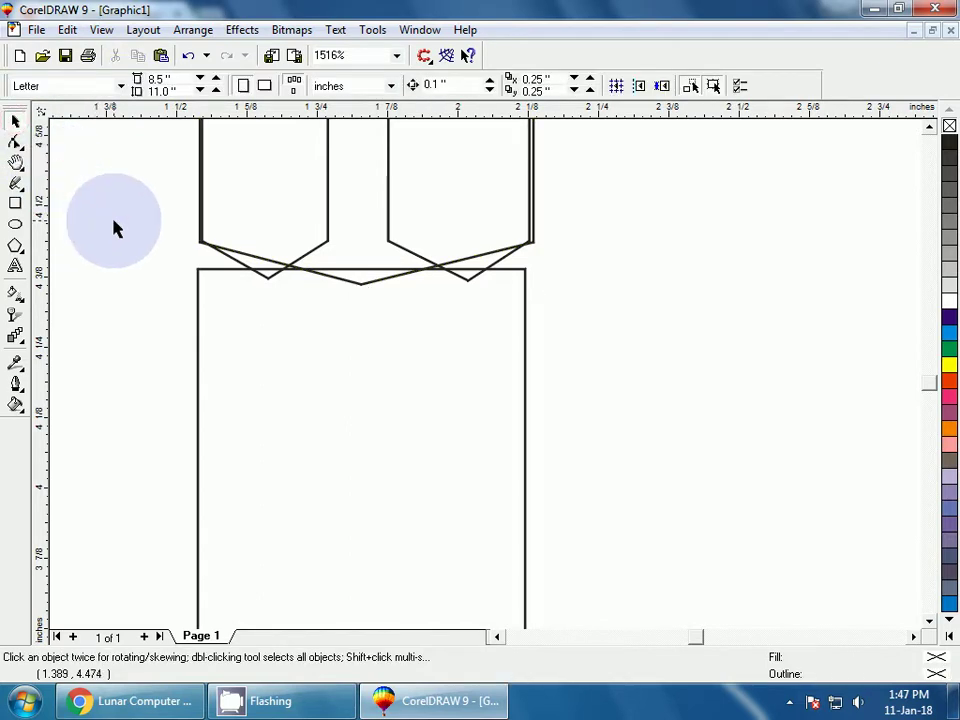
pyautogui.press('F4')
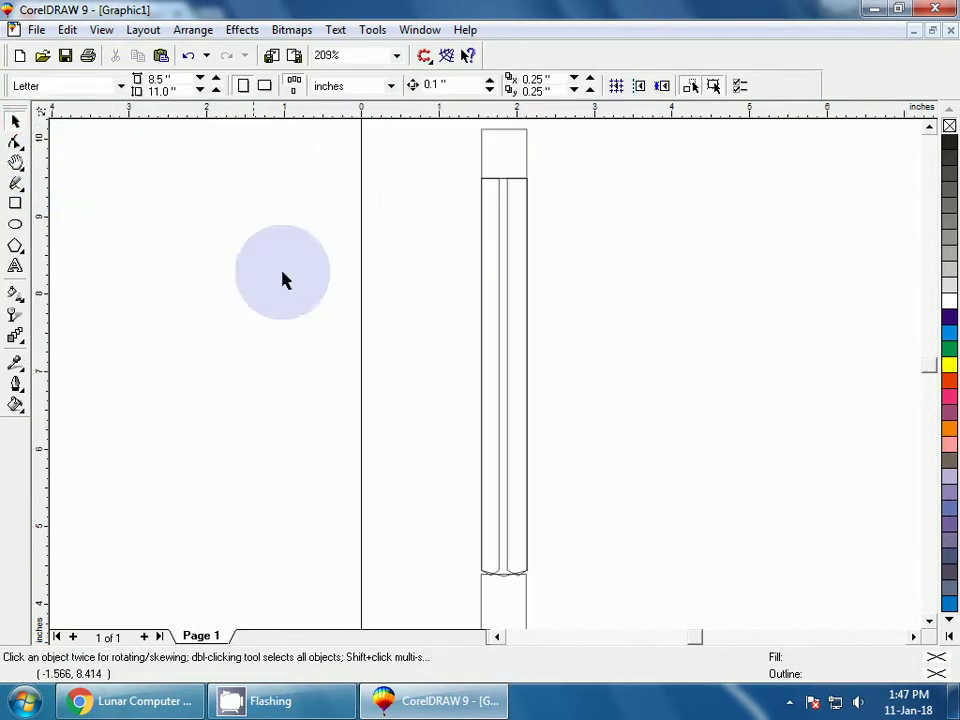
pyautogui.click(395, 293)
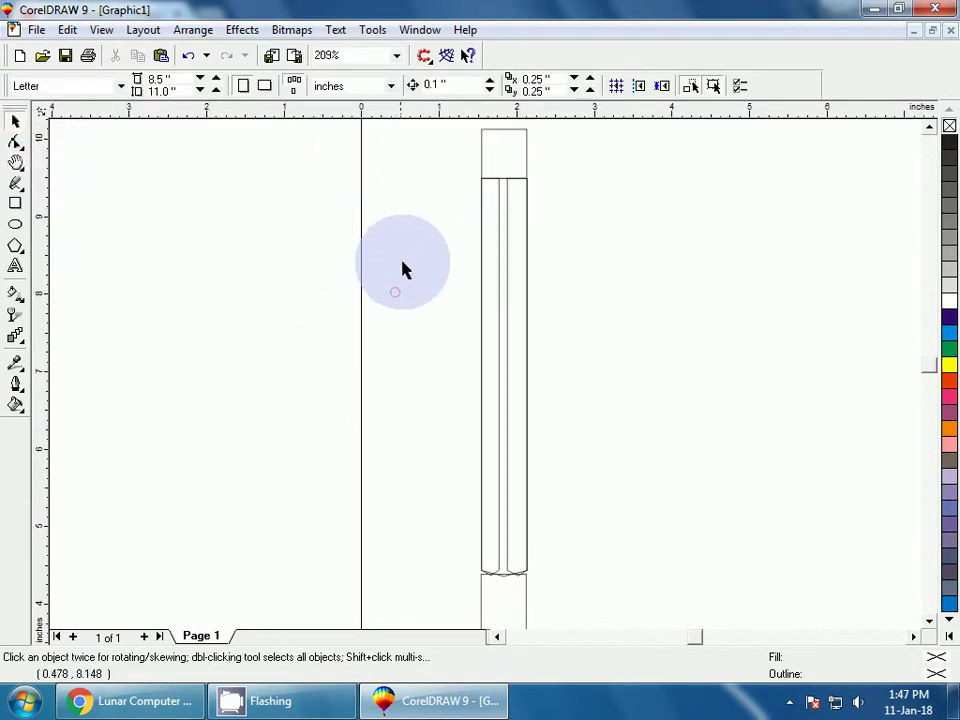
# Give the wide covering piece a green fill and green outline and send it behind the two strips
pyautogui.click(481, 248)
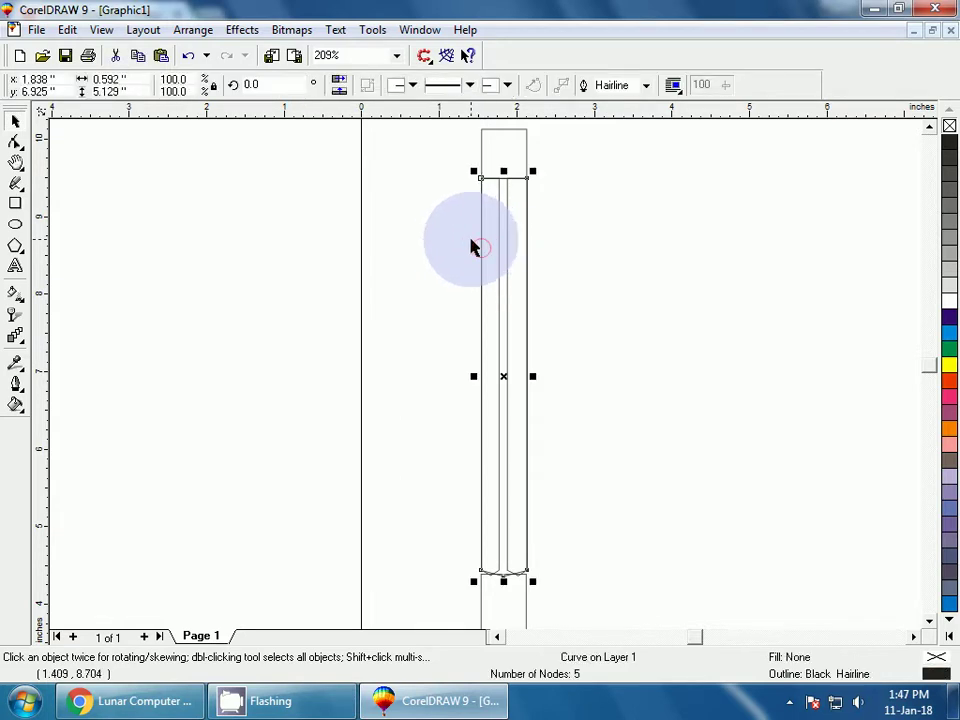
pyautogui.click(949, 352)
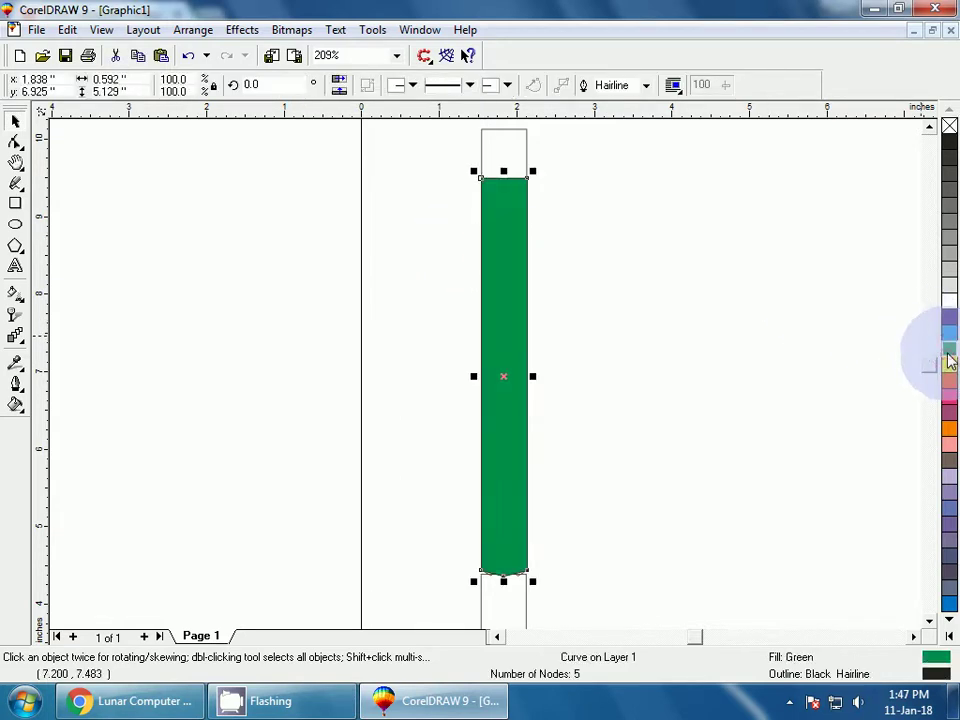
pyautogui.rightClick(949, 352)
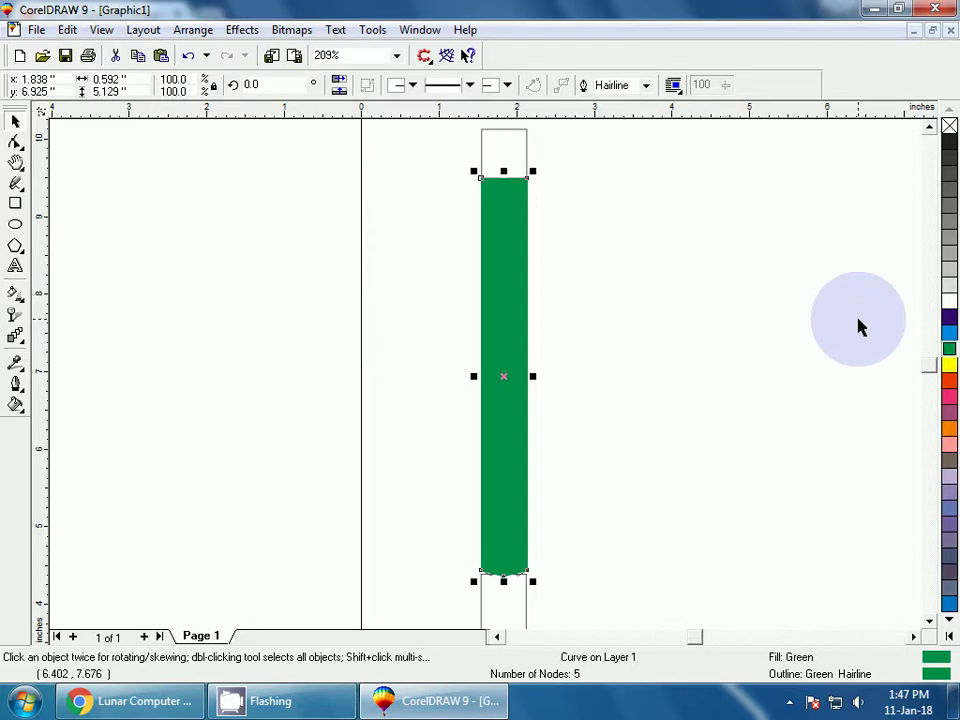
pyautogui.hotkey('shift', 'pagedown')
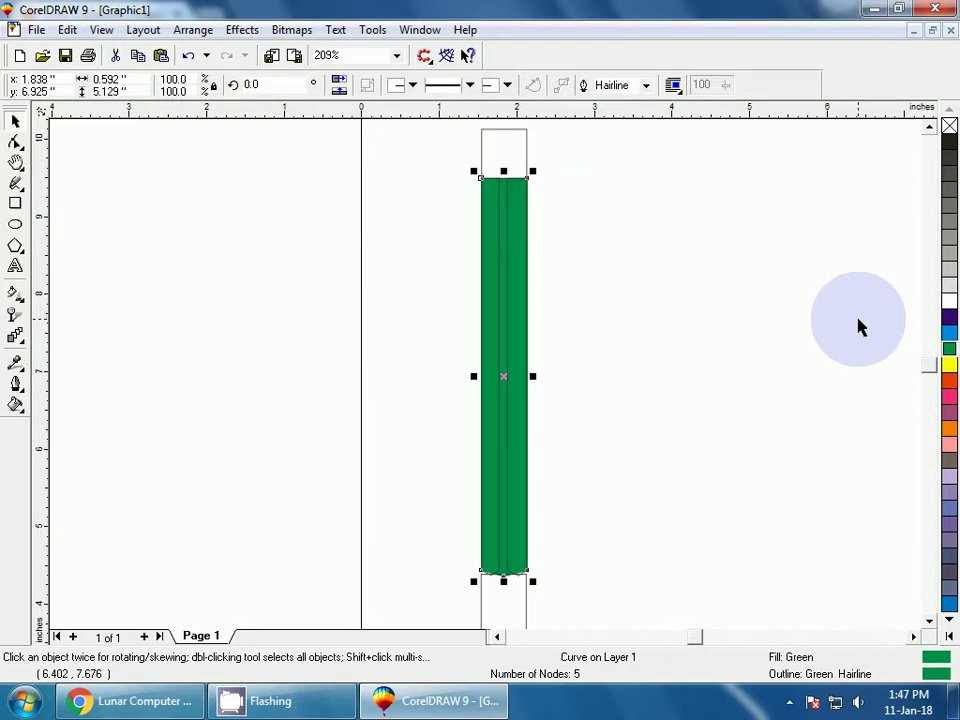
pyautogui.click(684, 341)
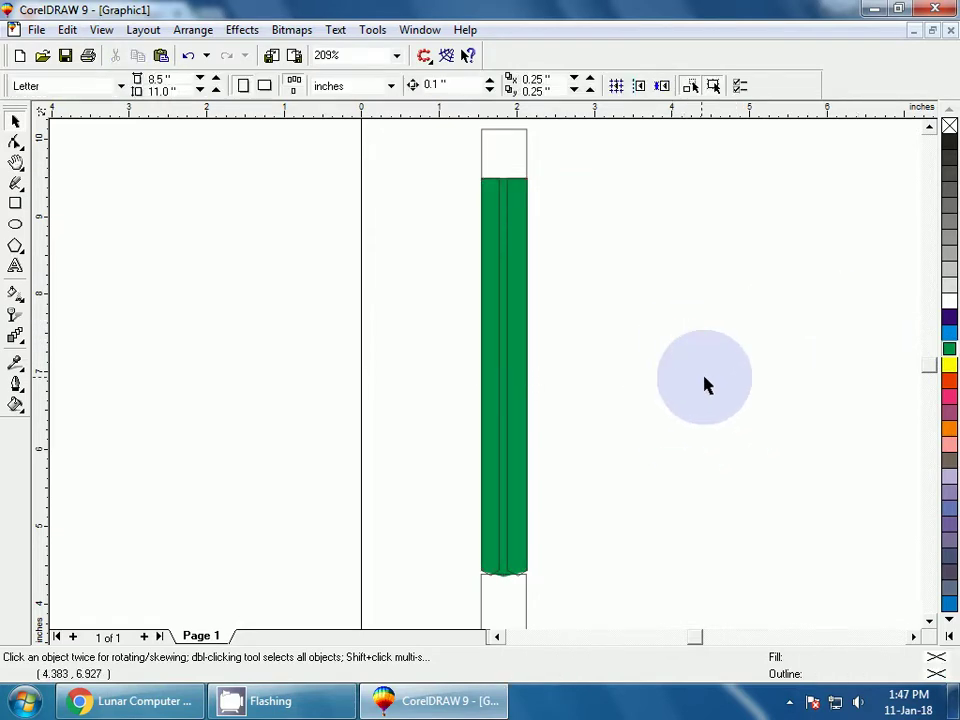
# Give the left strip a red fill and matching red outline, and deselect it
pyautogui.click(502, 443)
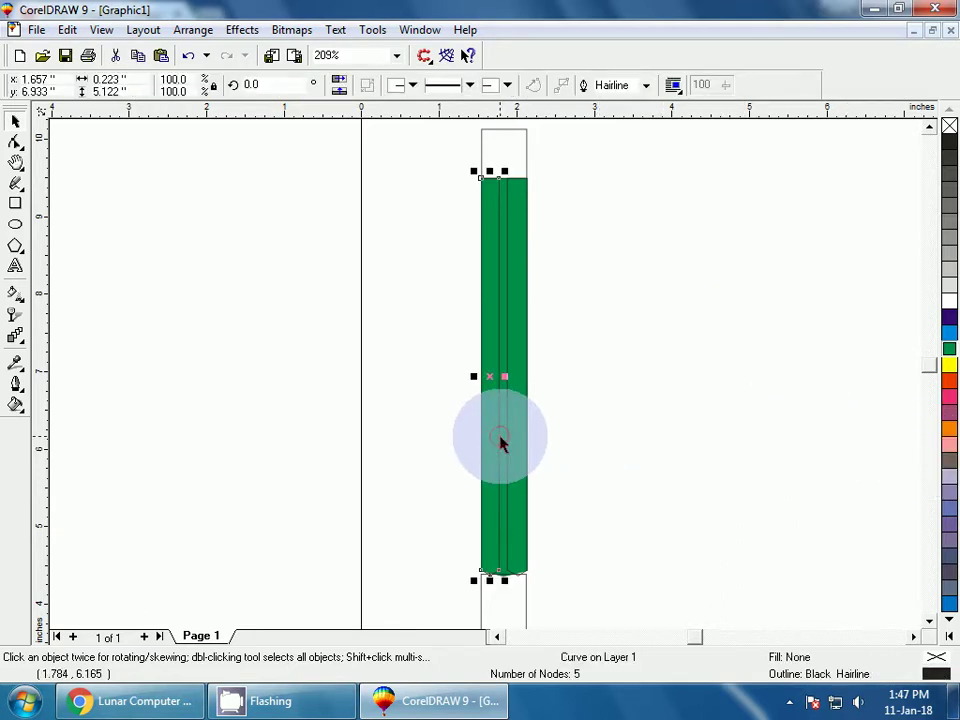
pyautogui.click(950, 386)
pyautogui.rightClick(950, 386)
pyautogui.click(779, 378)
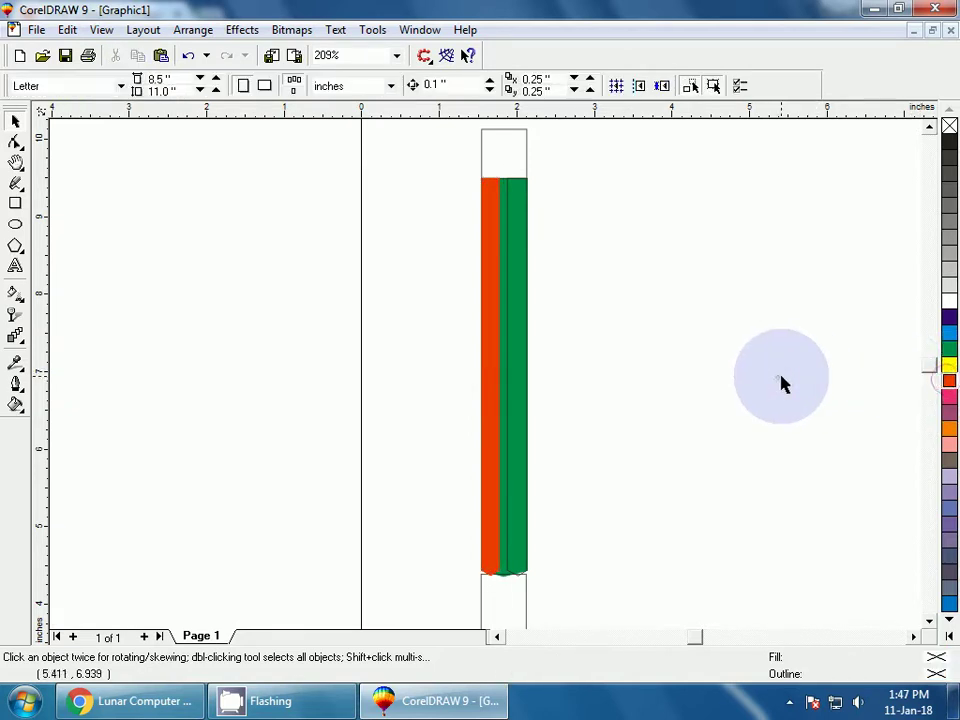
# Give the right strip an orange fill and orange outline, and deselect it
pyautogui.click(504, 424)
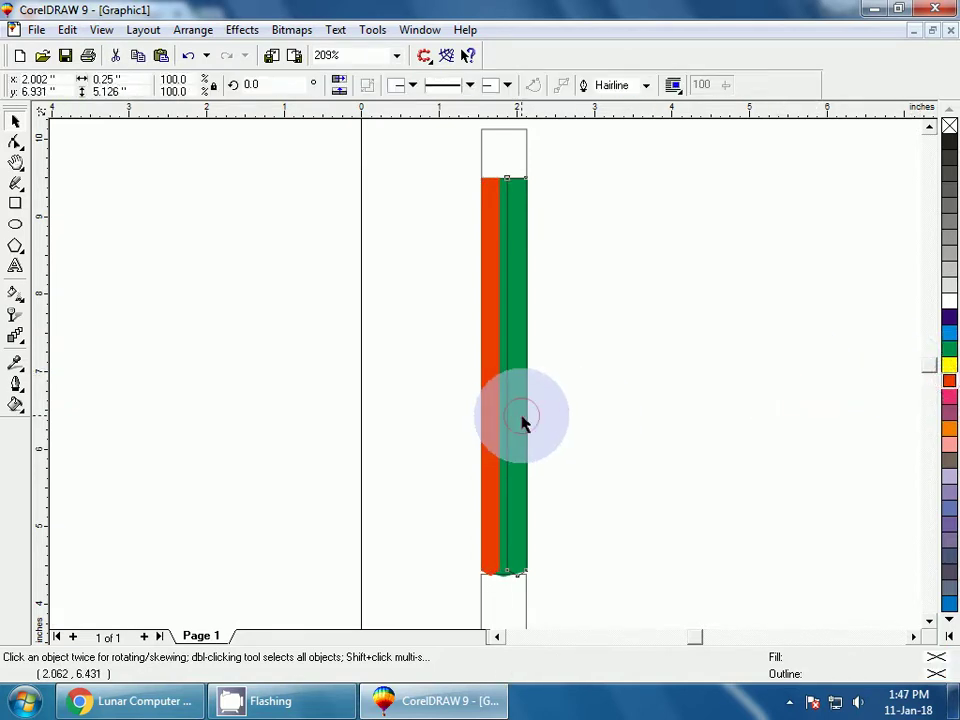
pyautogui.click(949, 430)
pyautogui.rightClick(949, 430)
pyautogui.click(836, 446)
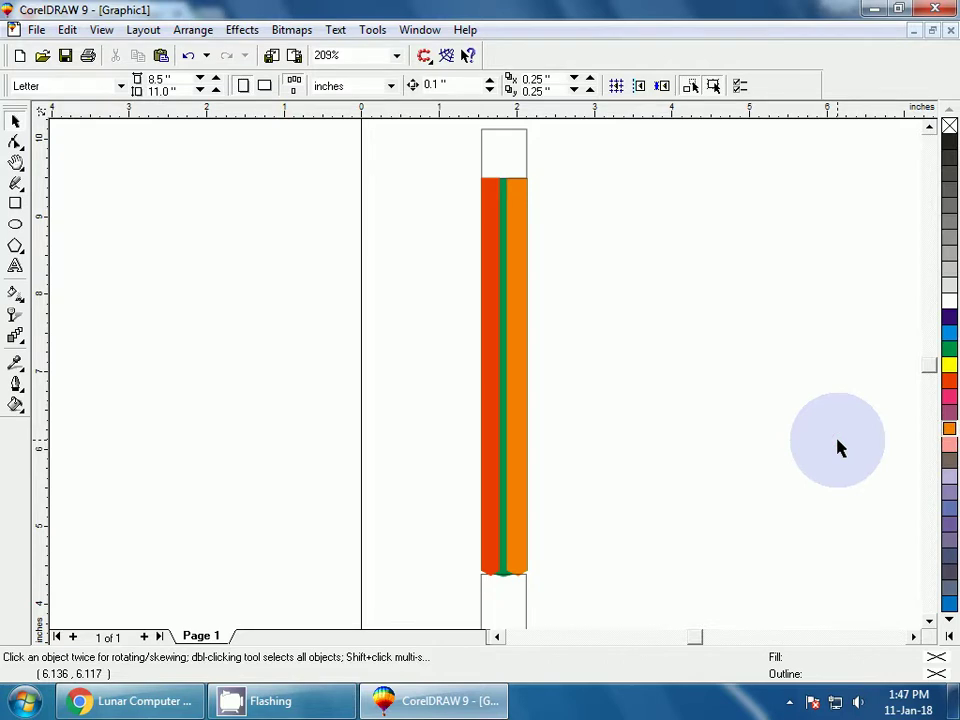
# Narrow the orange strip from its inner edge so that more of the green piece shows between the strips
pyautogui.click(520, 418)
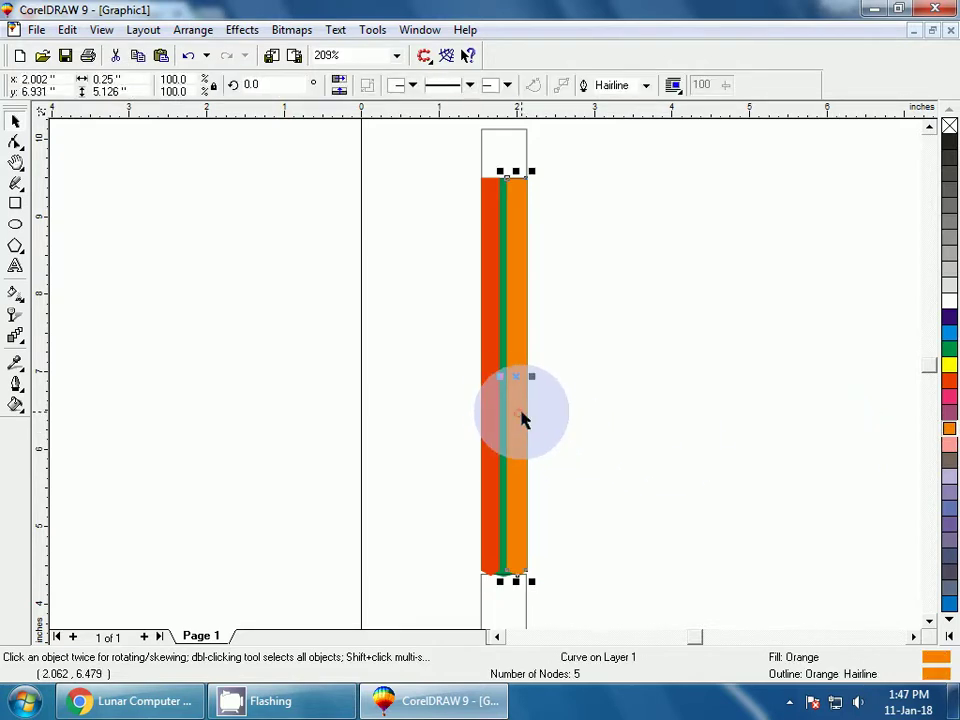
pyautogui.moveTo(502, 374); pyautogui.dragTo(499, 384)
pyautogui.click(448, 363)
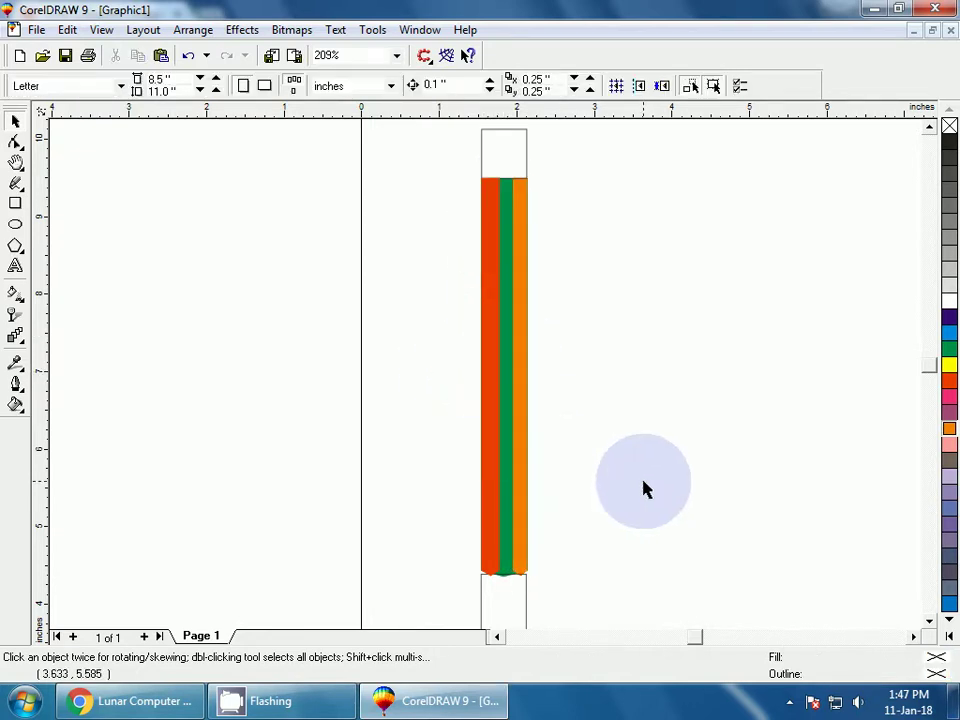
# Move the lower rectangle up about 0.16 inches to overlap the strips' pointed ends, and align it with the sides of the body
pyautogui.click(492, 623)
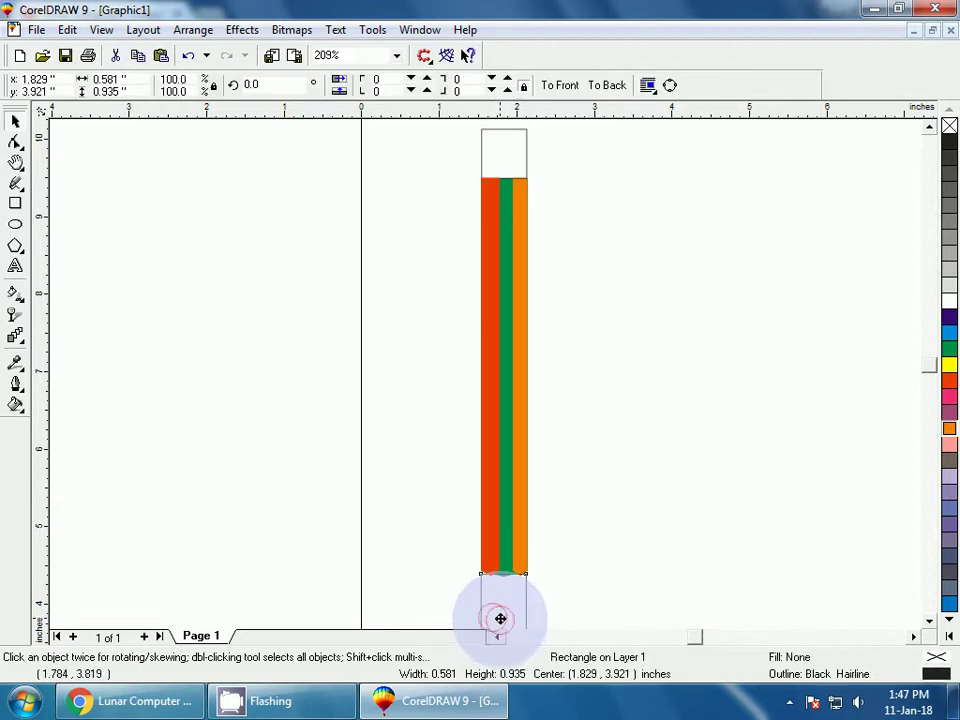
pyautogui.moveTo(499, 618); pyautogui.dragTo(499, 606)
pyautogui.click(570, 573)
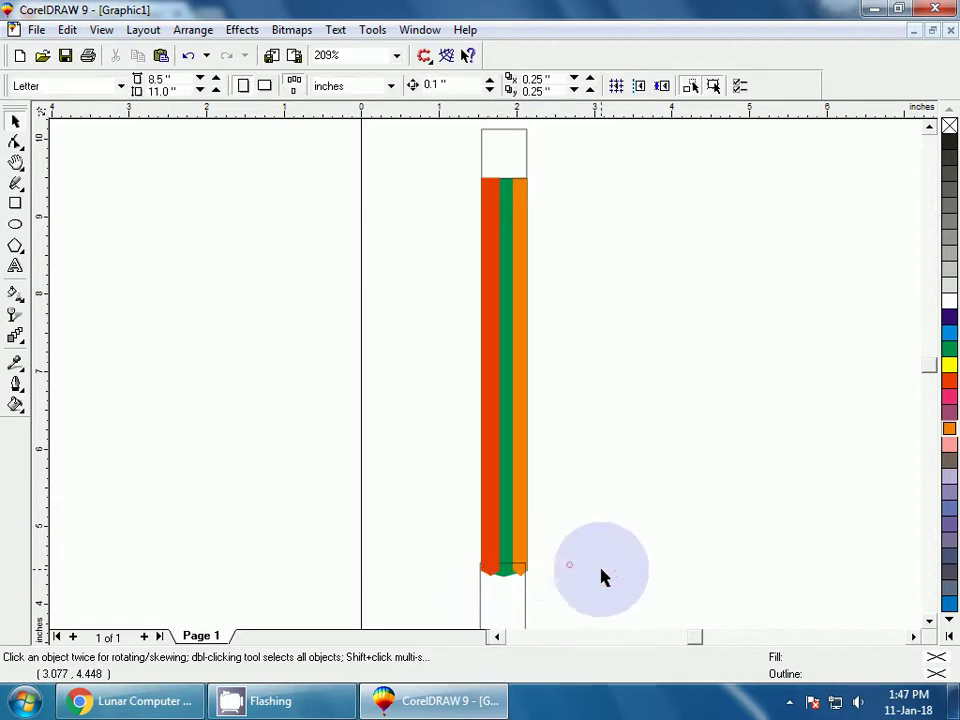
pyautogui.press('F3')
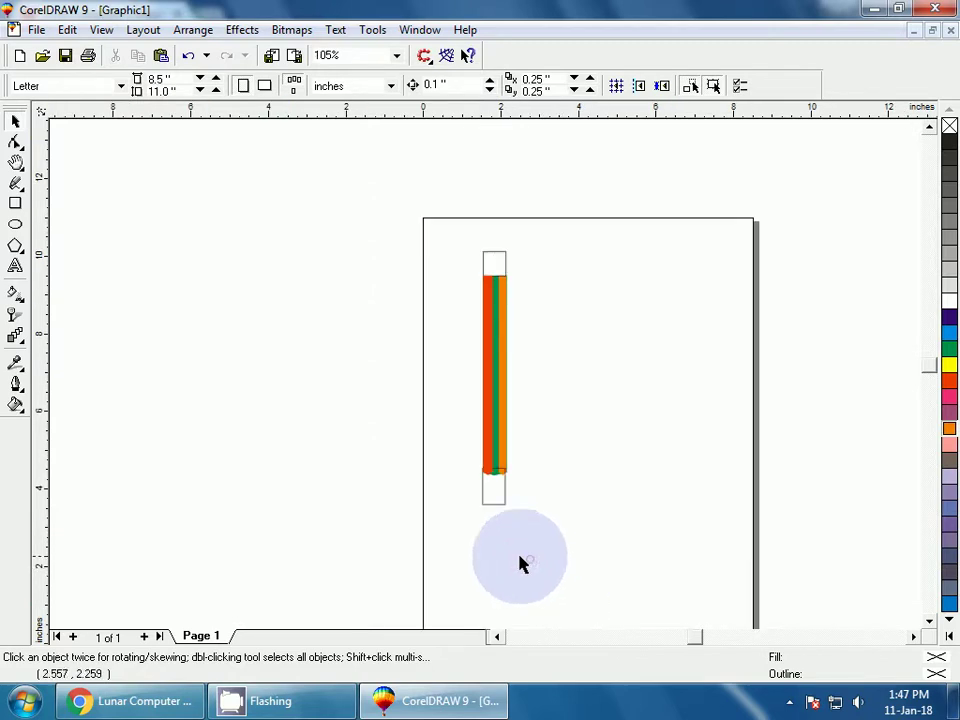
pyautogui.press('F2')
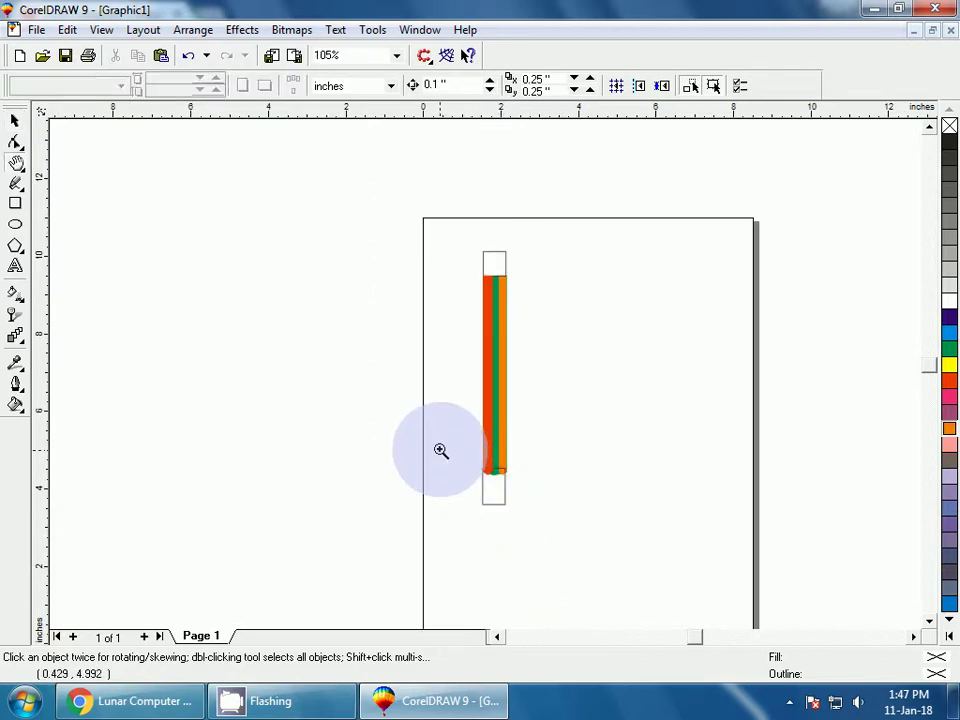
pyautogui.moveTo(440, 451); pyautogui.dragTo(566, 551)
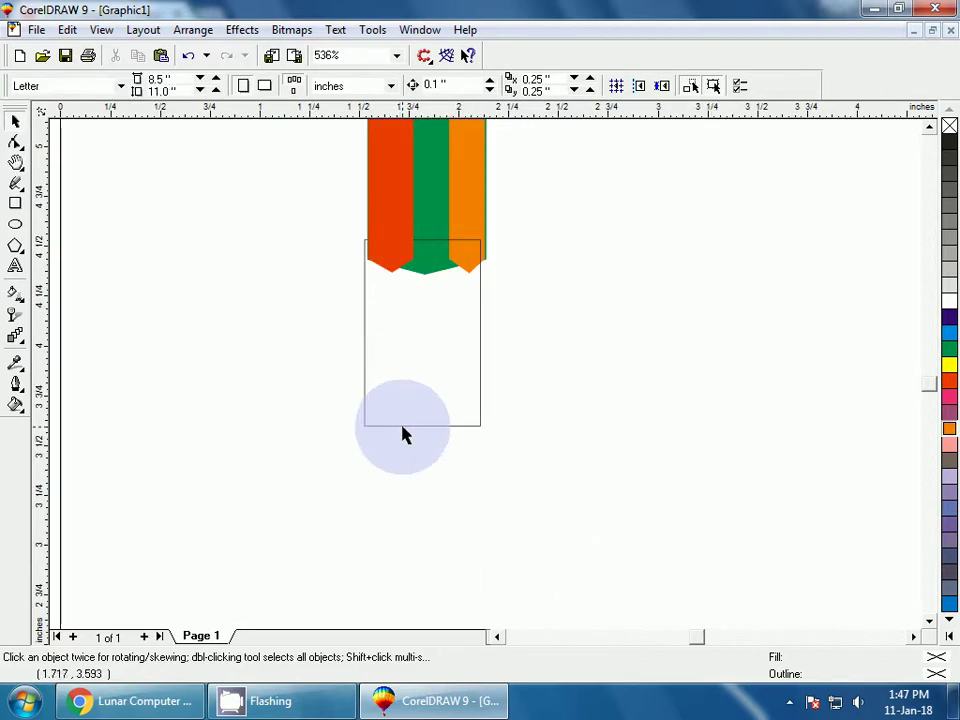
pyautogui.moveTo(401, 426); pyautogui.dragTo(410, 428)
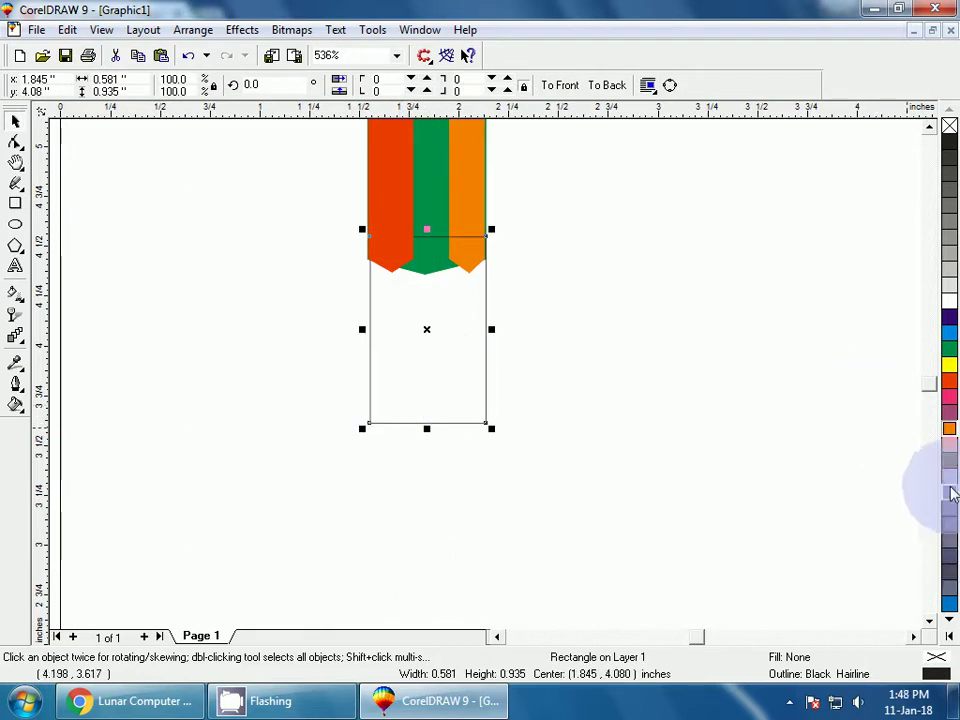
# Give the lower rectangle a Dark Brown fill and outline and send it behind the coloured strips
pyautogui.click(950, 463)
pyautogui.rightClick(950, 463)
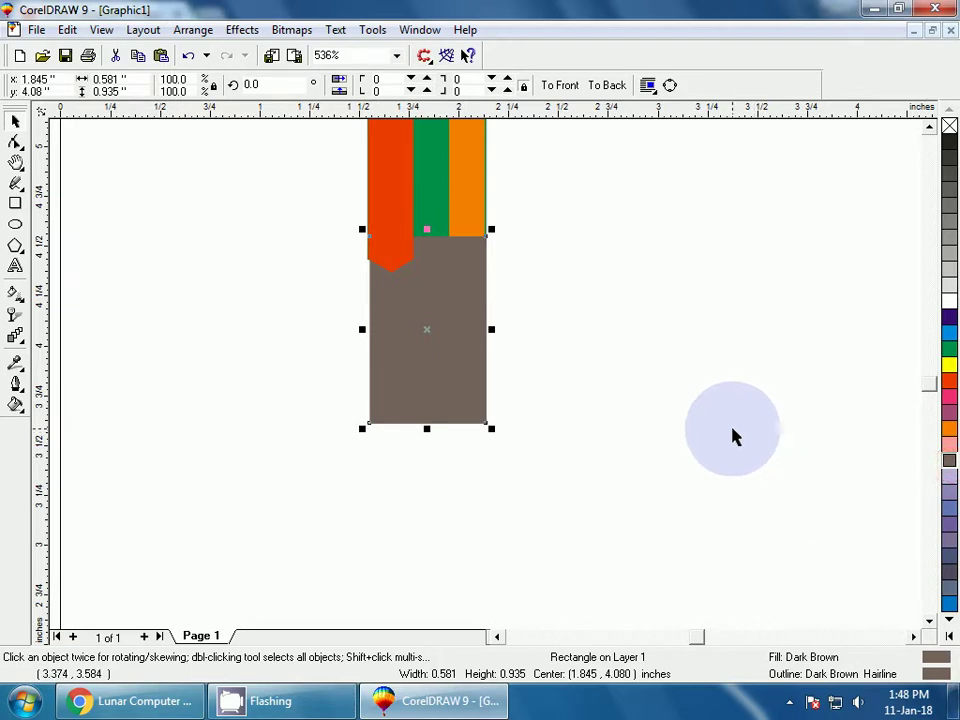
pyautogui.hotkey('shift', 'pagedown')
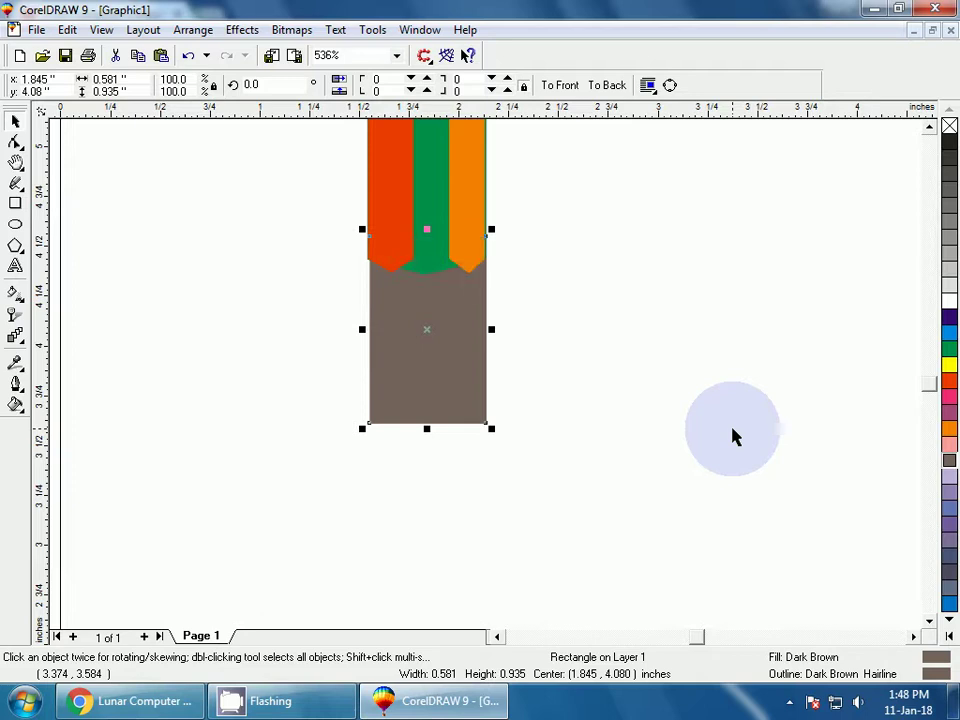
pyautogui.click(722, 403)
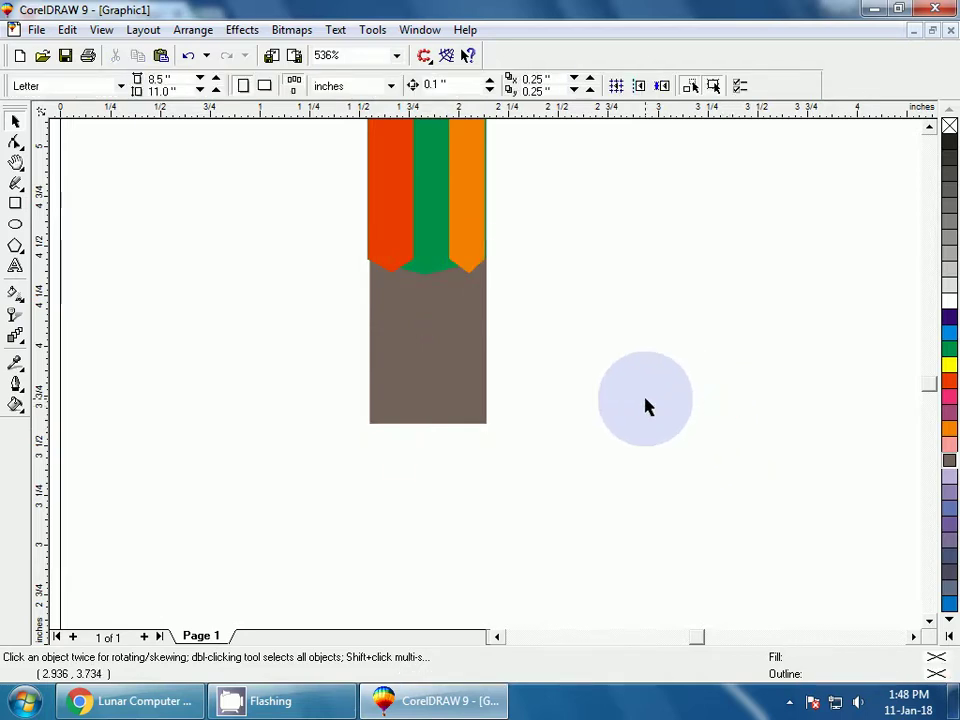
pyautogui.click(420, 374)
pyautogui.click(566, 405)
# Convert the dark brown rectangle to curves for node editing
pyautogui.click(405, 392)
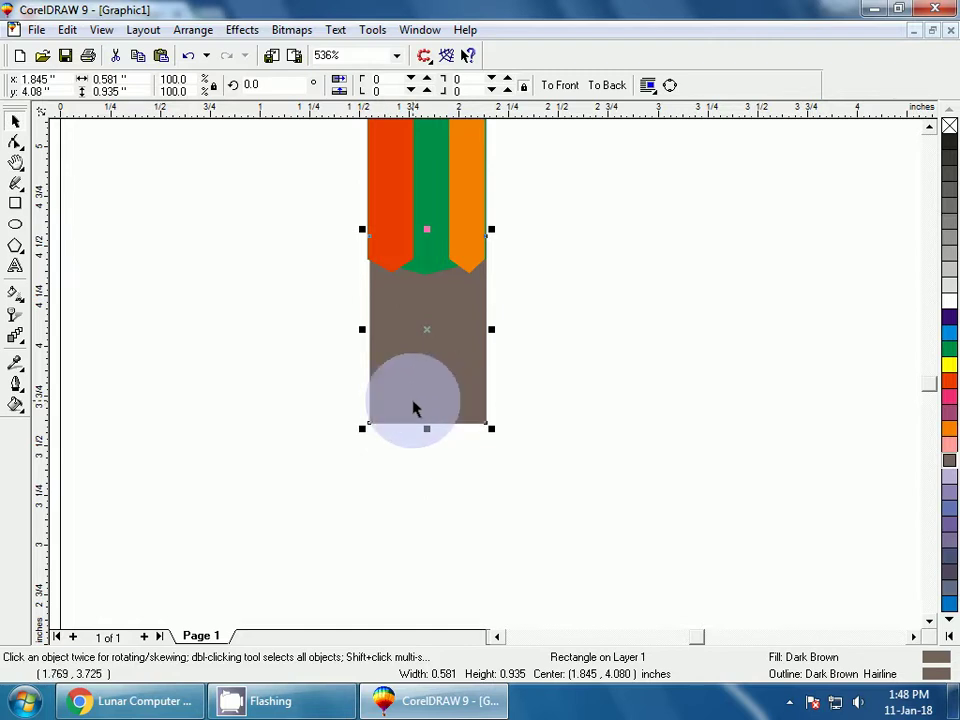
pyautogui.click(16, 147)
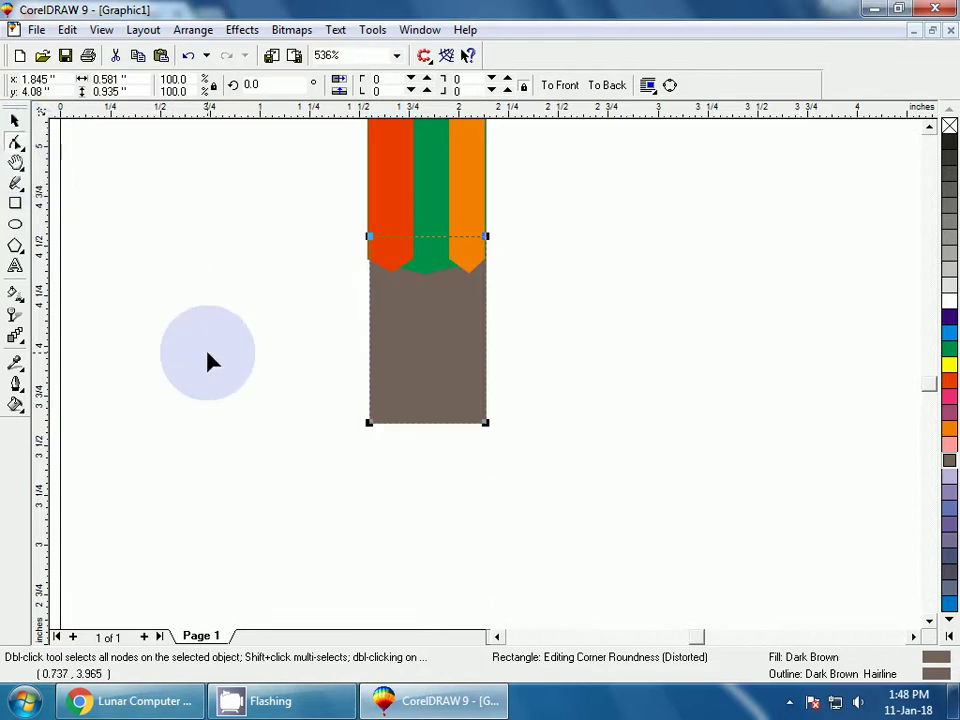
pyautogui.hotkey('ctrl', 'q')
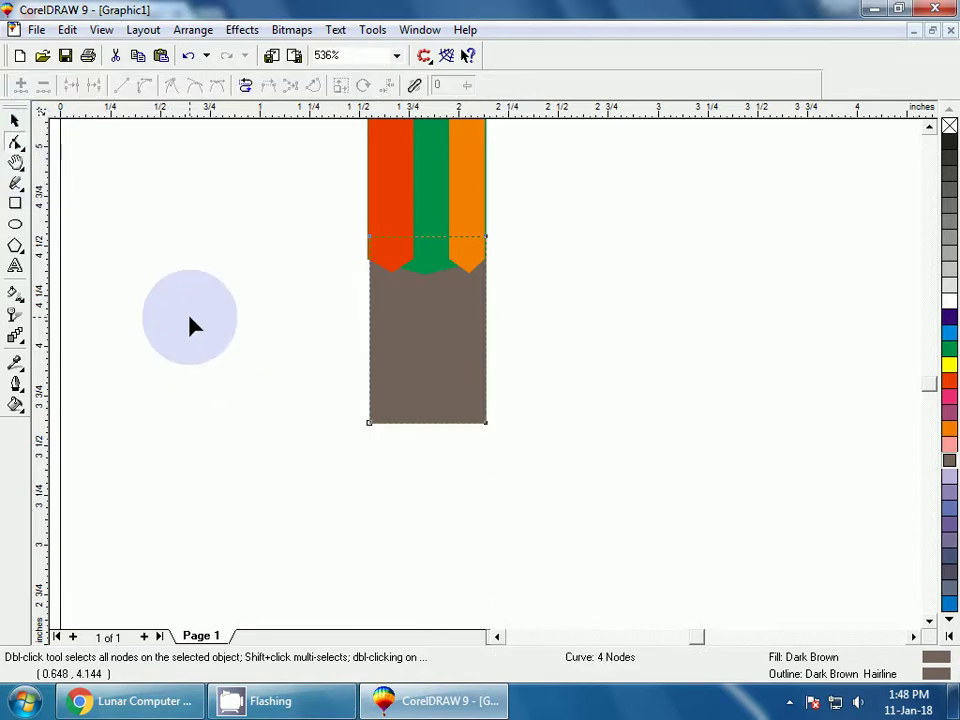
pyautogui.click(370, 424)
pyautogui.press('Delete')
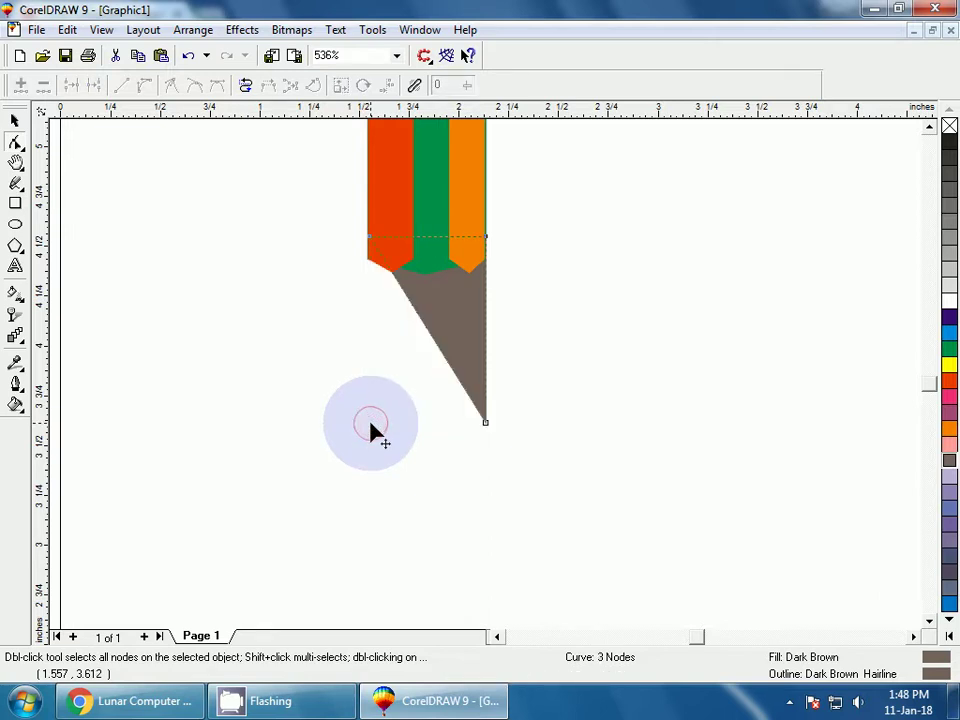
pyautogui.hotkey('ctrl', 'z')
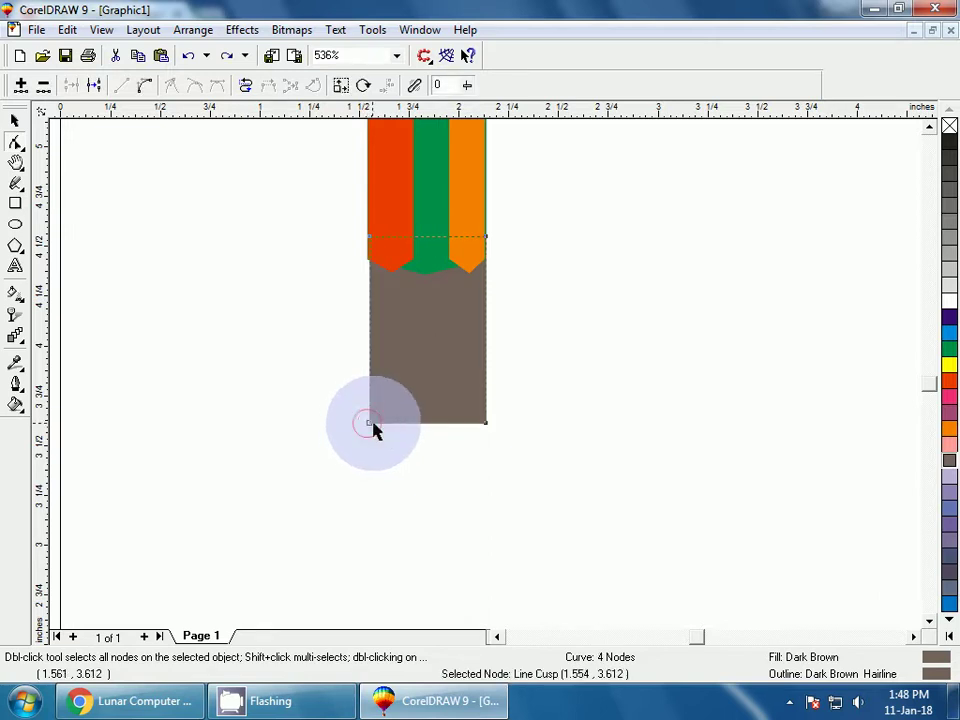
# Bring both lower corner nodes of the dark brown shape together midway along its bottom edge to form a pencil point, and deselect it
pyautogui.moveTo(375, 433); pyautogui.dragTo(421, 425)
pyautogui.moveTo(485, 424); pyautogui.dragTo(422, 424)
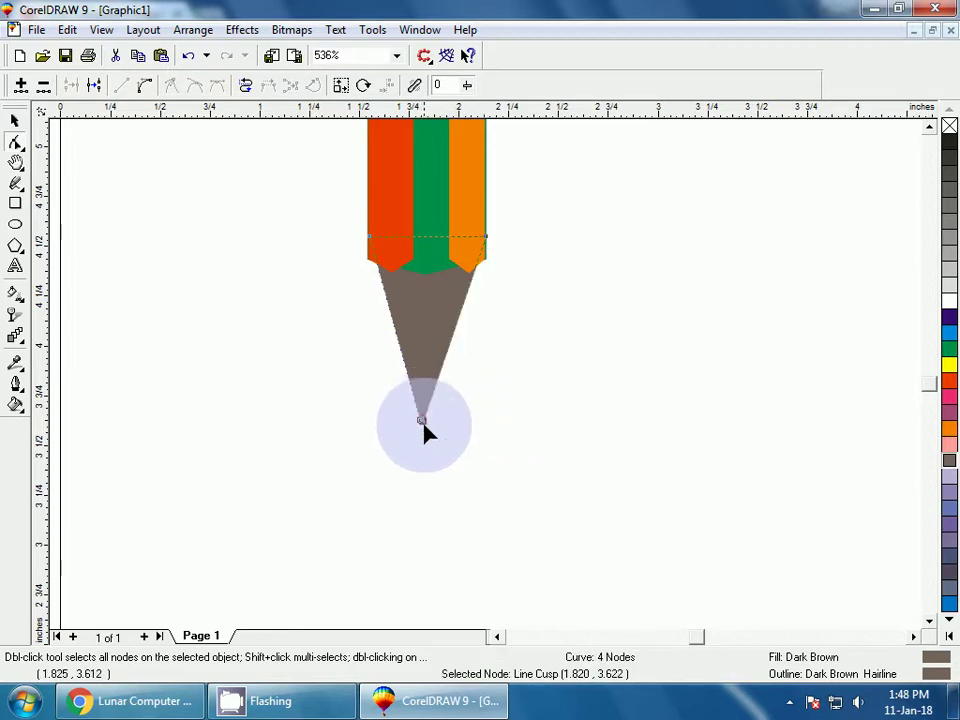
pyautogui.click(15, 120)
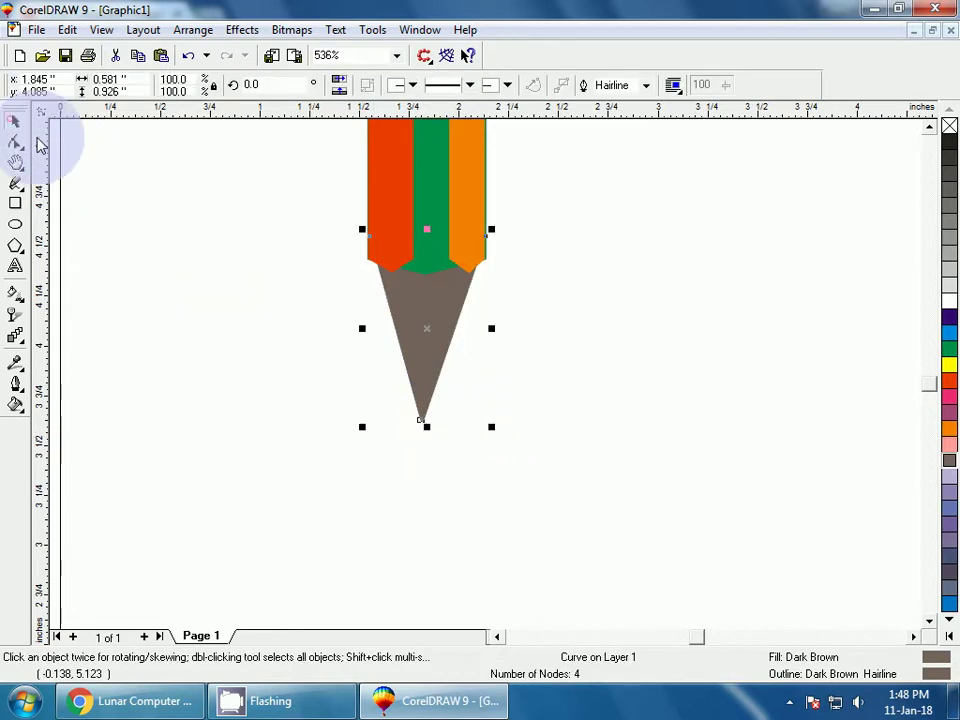
pyautogui.click(99, 171)
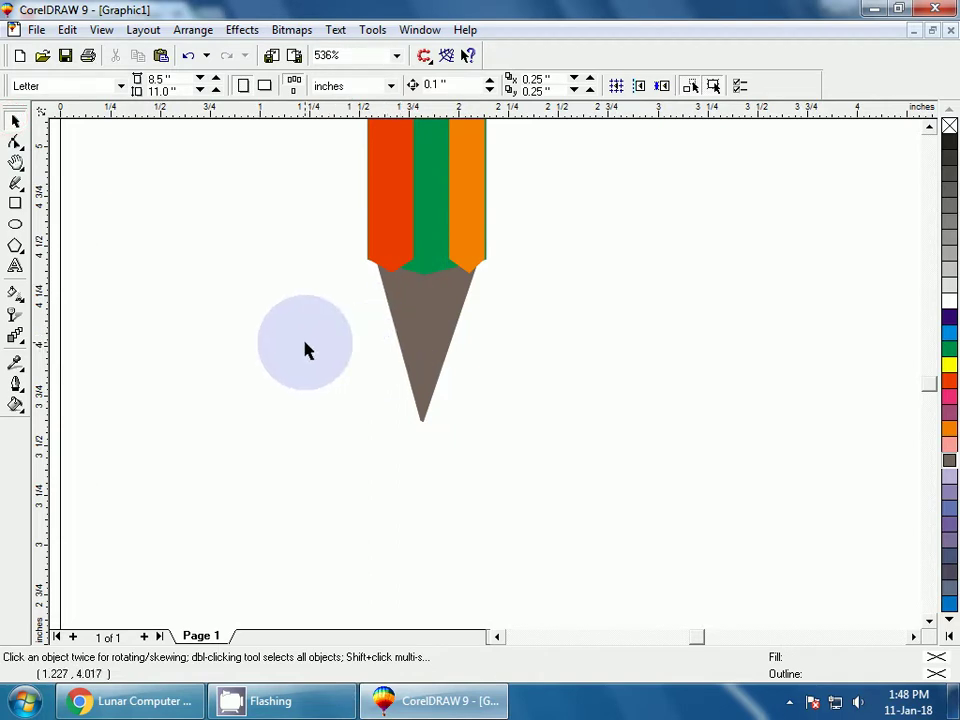
# Make a centred copy of the dark brown point scaled down to about 48%, roughly 0.28 by 0.45 inches
pyautogui.click(419, 365)
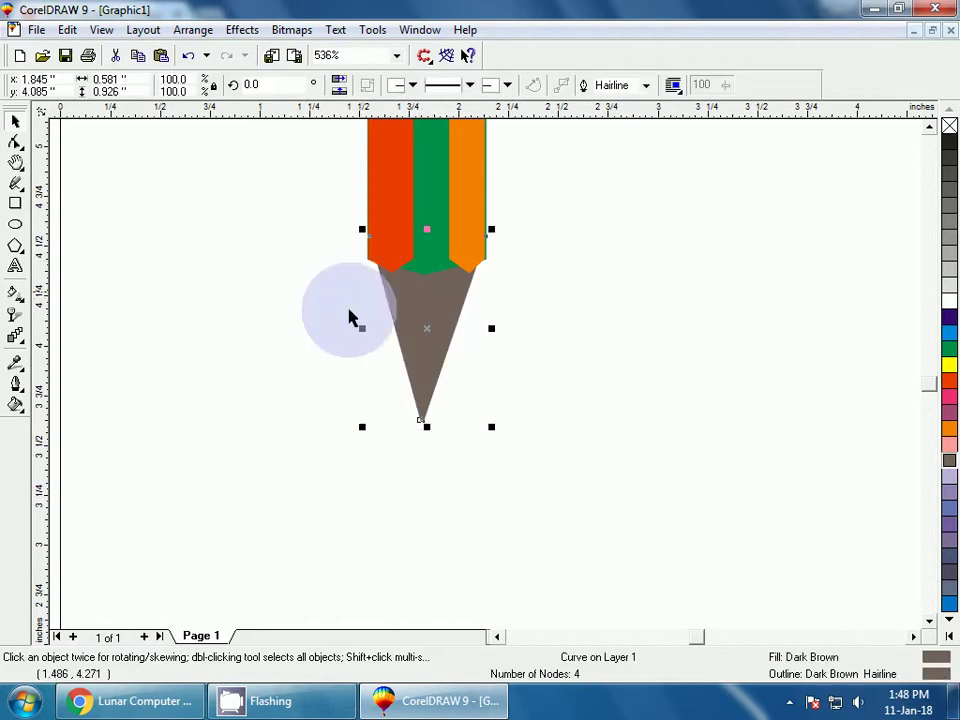
pyautogui.click(294, 345)
pyautogui.click(400, 328)
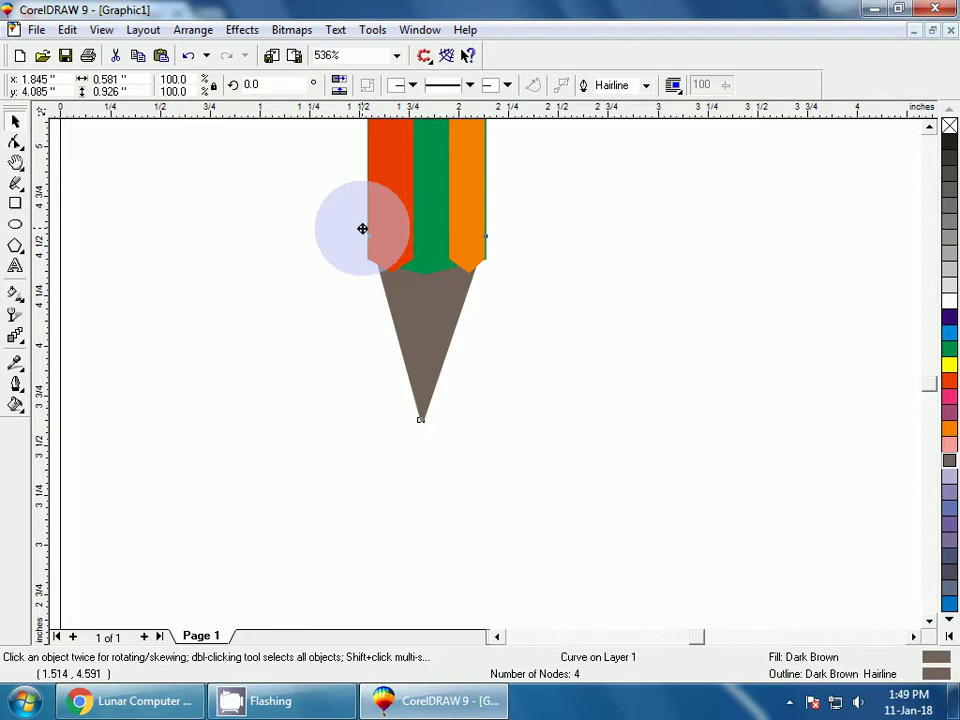
pyautogui.moveTo(362, 228); pyautogui.dragTo(373, 275)
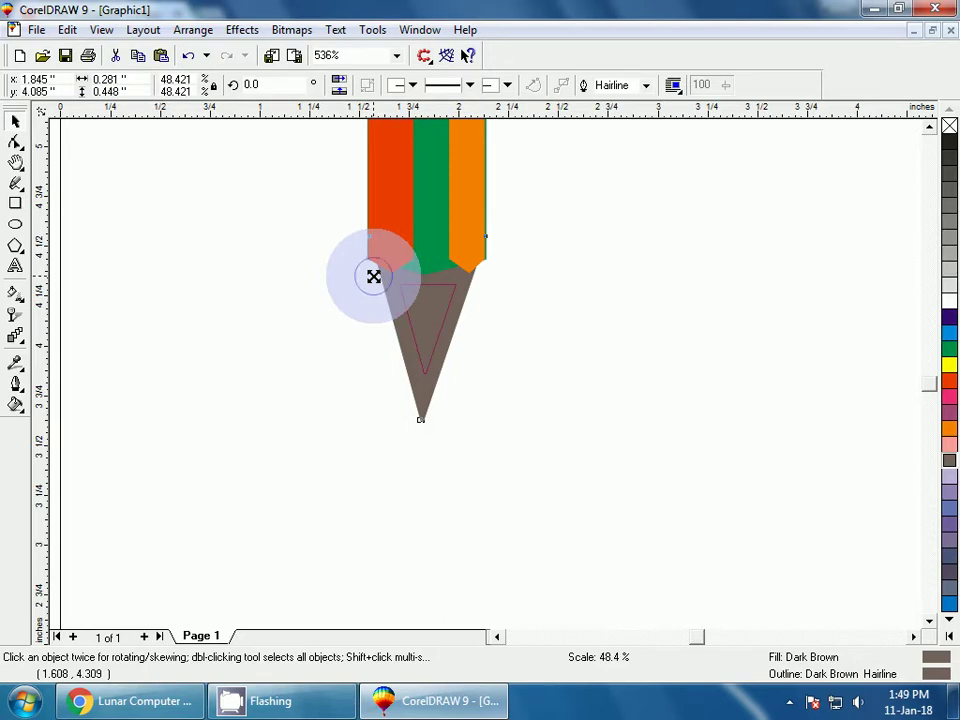
pyautogui.moveTo(373, 276); pyautogui.dragTo(372, 275)
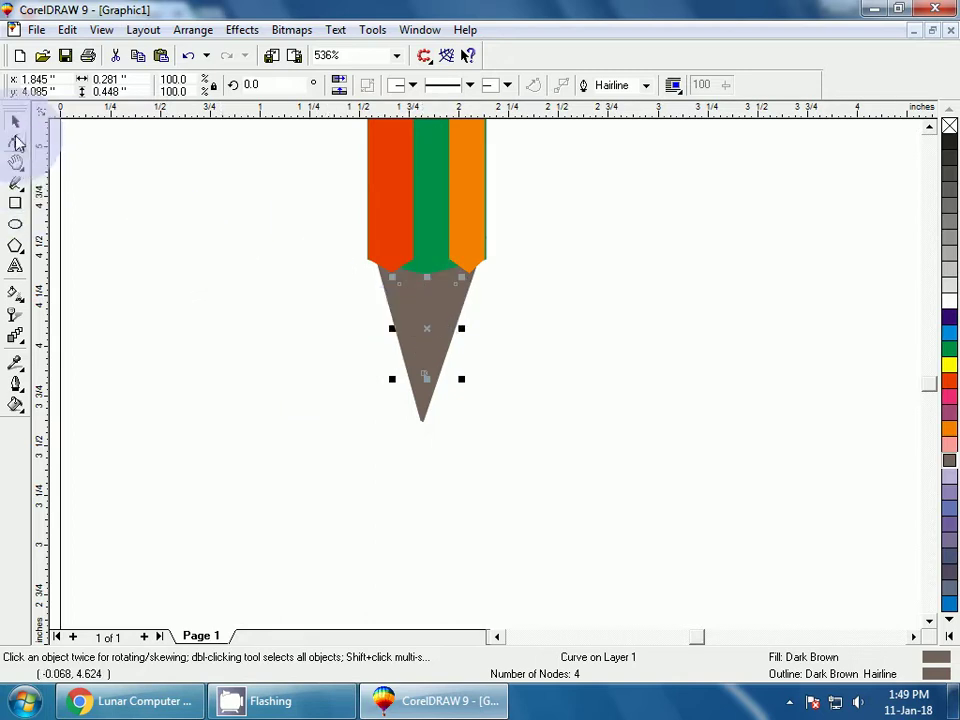
pyautogui.click(124, 195)
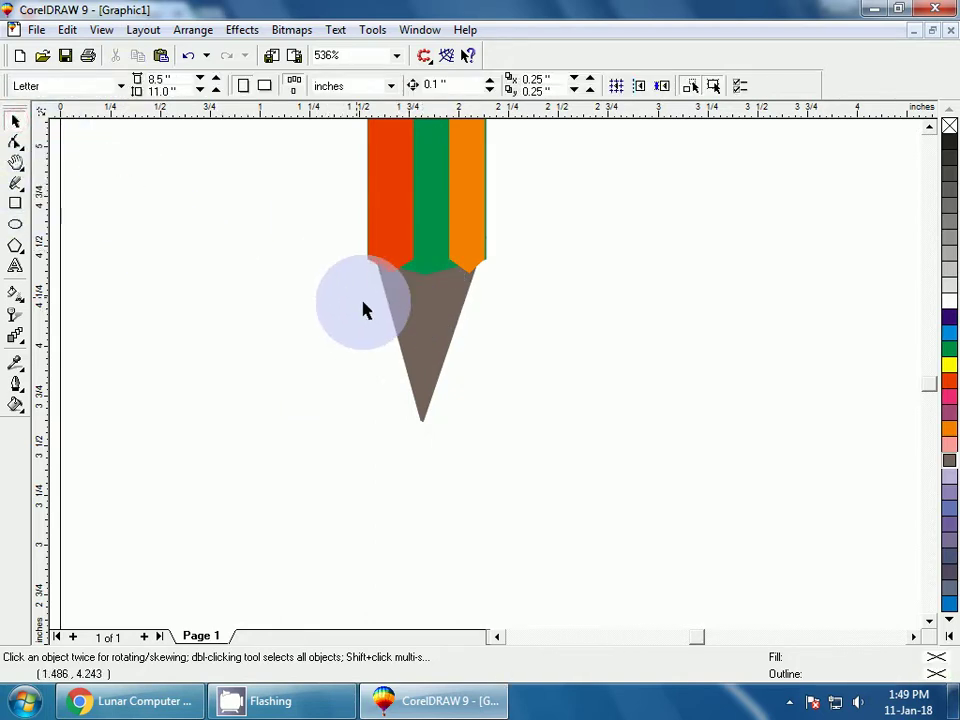
# Move the small dark brown copy about 0.71 inches left and 0.31 inches down, clear of the large point
pyautogui.click(431, 342)
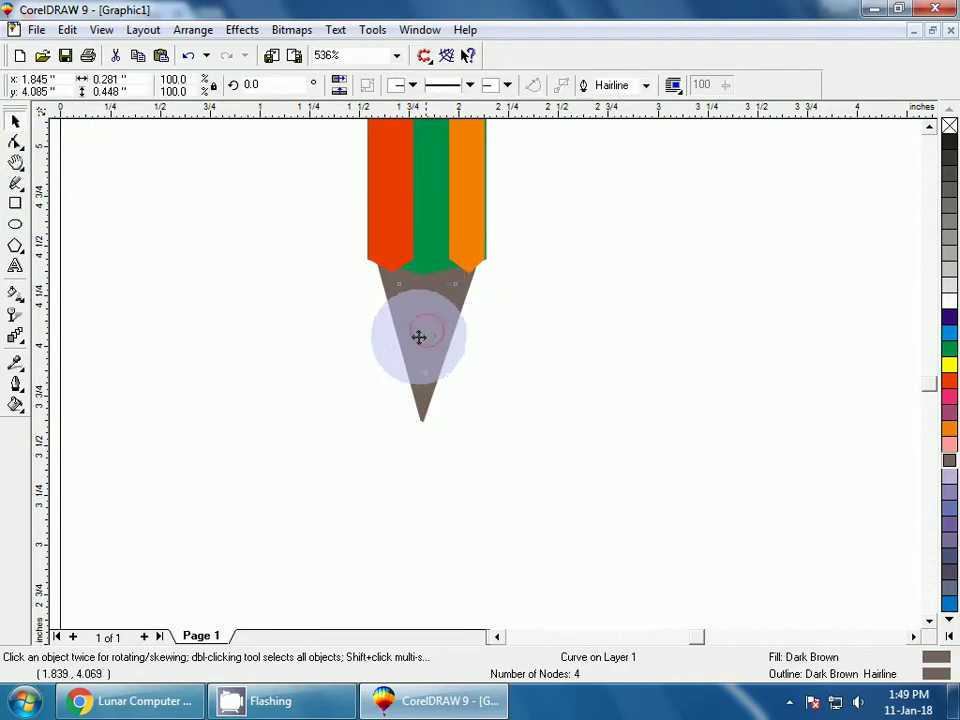
pyautogui.moveTo(419, 337)
pyautogui.mouseDown()
pyautogui.moveTo(272, 369)
pyautogui.moveTo(285, 386)
pyautogui.mouseUp()
pyautogui.click(361, 471)
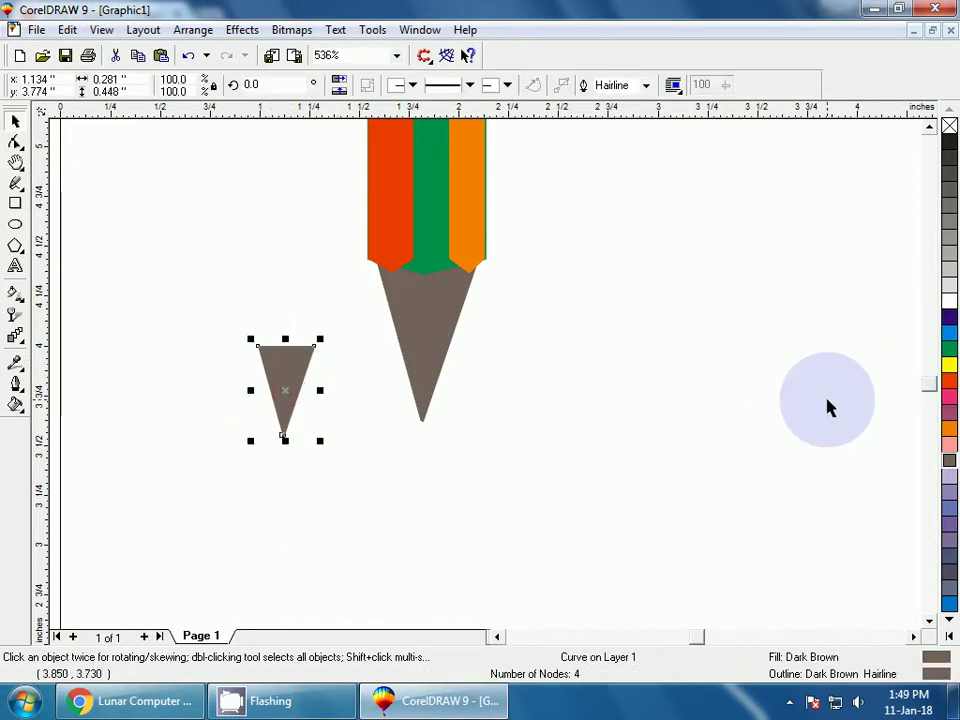
# Set the small point's fill and outline to 80% Black, and move it onto the pencil tip as the lead
pyautogui.click(950, 146)
pyautogui.rightClick(950, 146)
pyautogui.click(951, 180)
pyautogui.rightClick(951, 180)
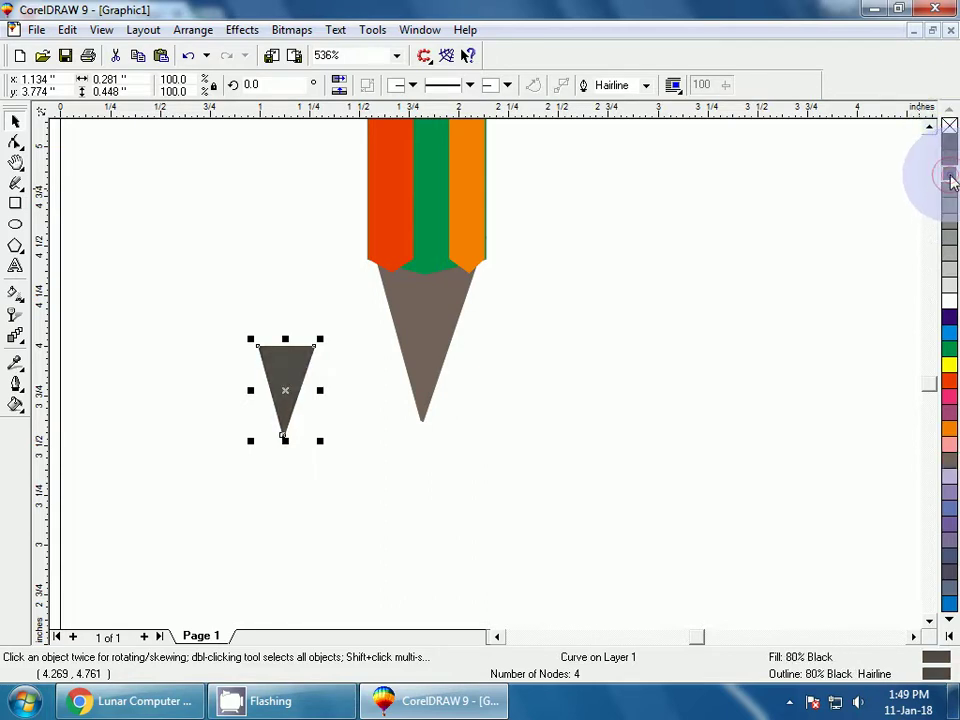
pyautogui.click(830, 250)
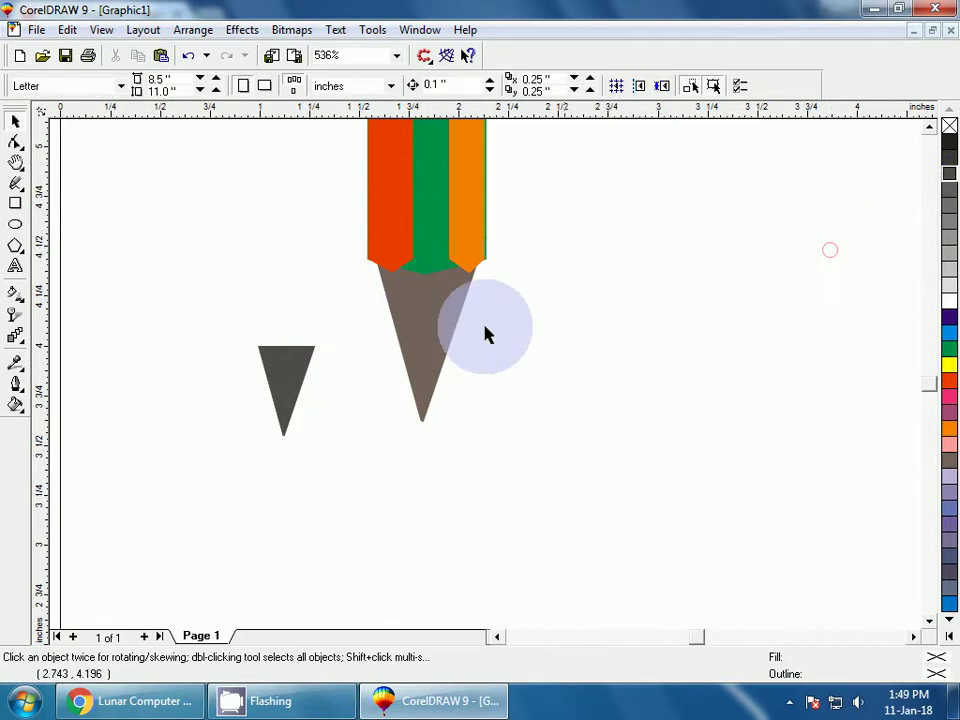
pyautogui.moveTo(285, 390)
pyautogui.mouseDown()
pyautogui.moveTo(293, 380)
pyautogui.moveTo(282, 380)
pyautogui.moveTo(410, 365)
pyautogui.moveTo(422, 373)
pyautogui.mouseUp()
pyautogui.click(315, 441)
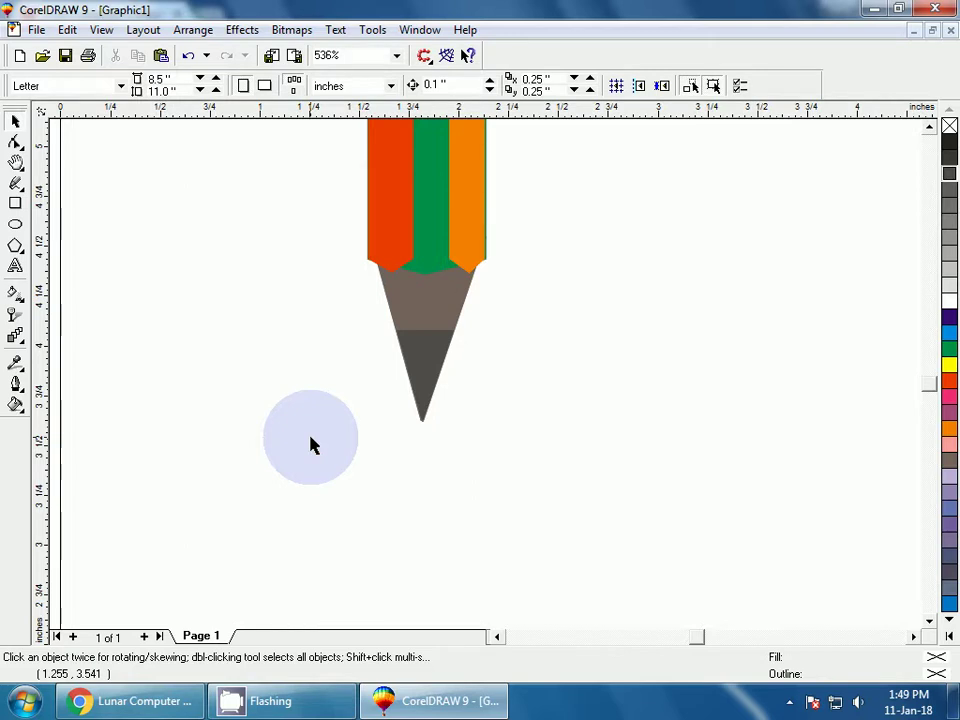
# Narrow the red body strip from its left edge to about 0.18 inches wide, and deselect it
pyautogui.press('F3')
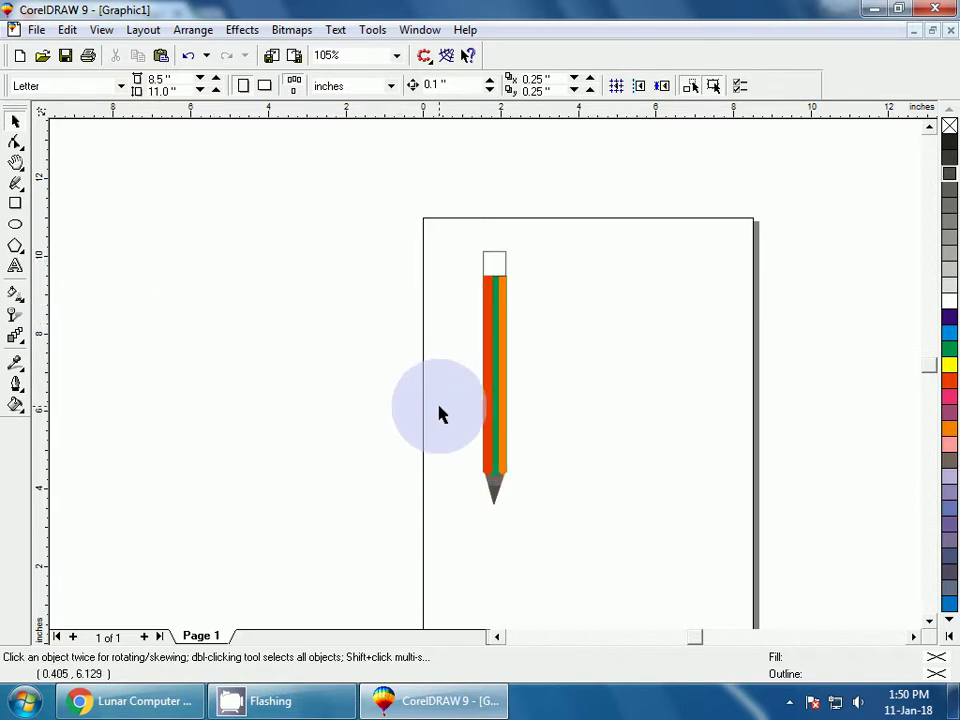
pyautogui.press('F2')
pyautogui.moveTo(446, 435); pyautogui.dragTo(559, 514)
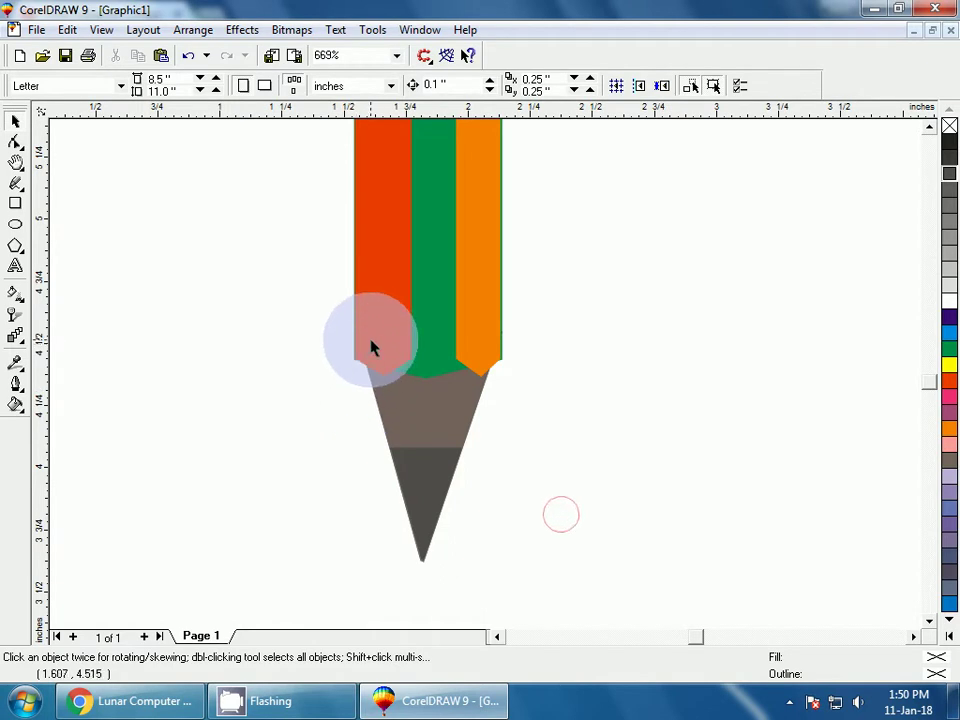
pyautogui.click(370, 347)
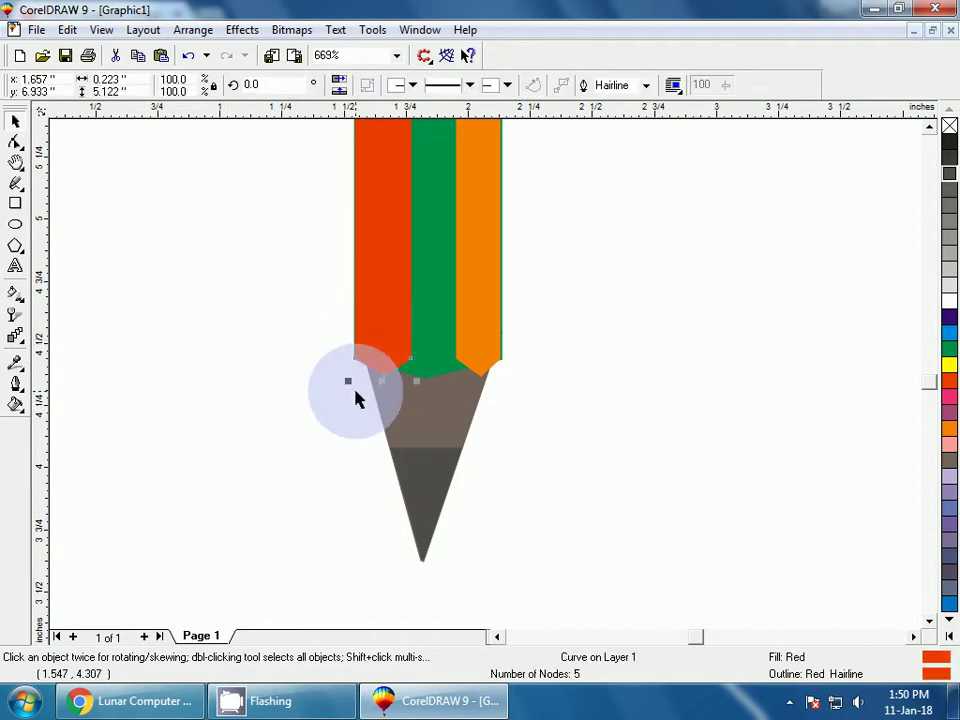
pyautogui.press('F3')
pyautogui.click(429, 330)
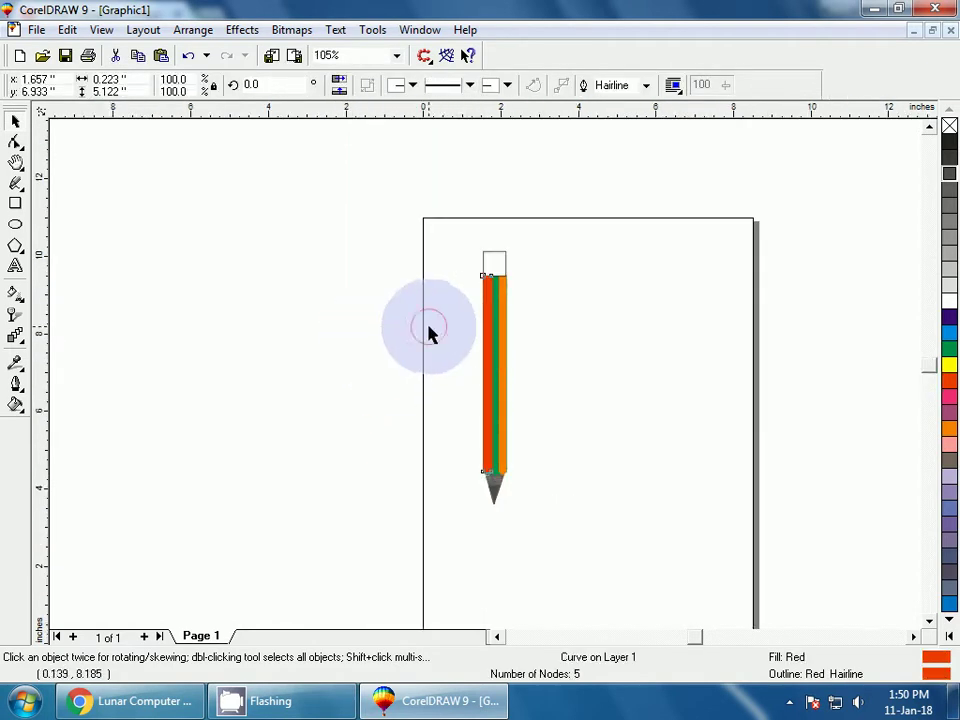
pyautogui.click(489, 370)
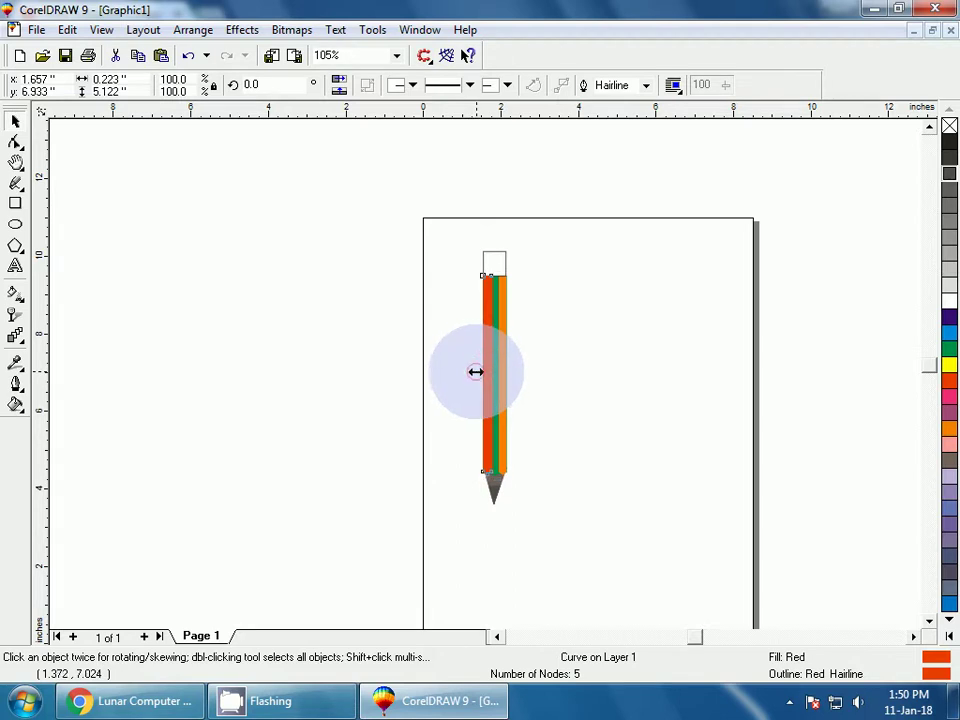
pyautogui.moveTo(477, 371); pyautogui.dragTo(482, 372)
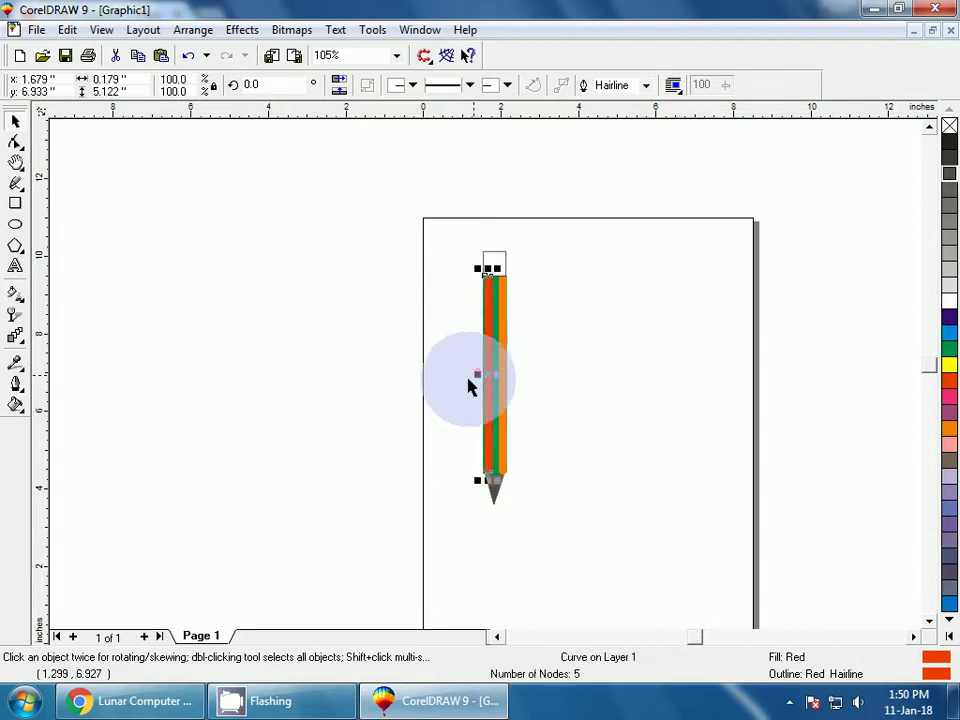
pyautogui.click(445, 410)
# Try narrowing the green body shape from its left edge to about 0.56 inches wide
pyautogui.press('F2')
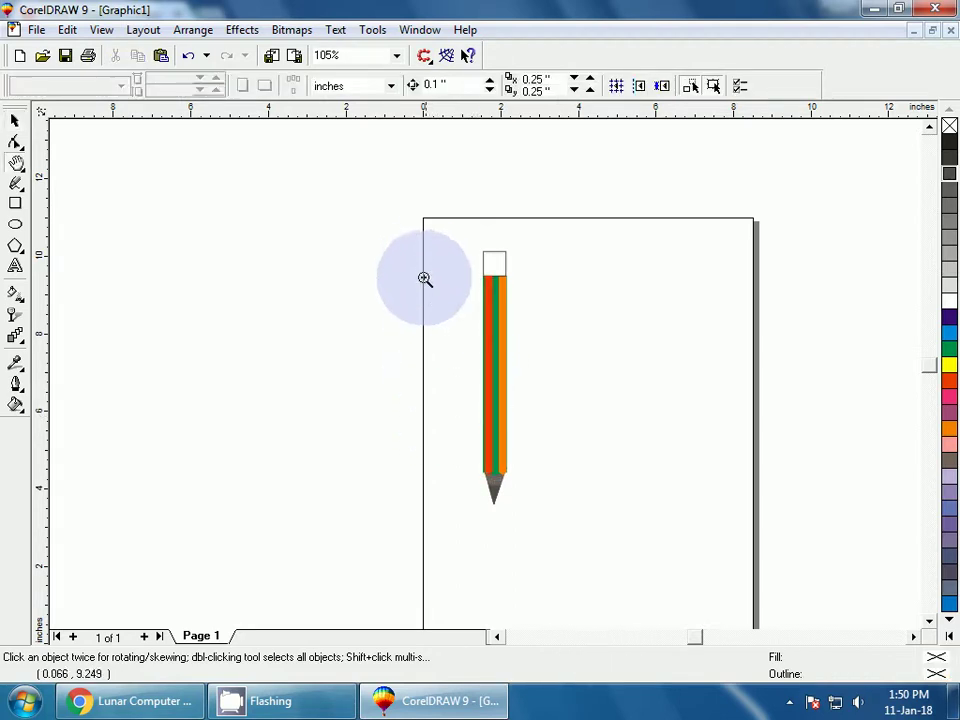
pyautogui.moveTo(427, 266)
pyautogui.mouseDown()
pyautogui.moveTo(478, 288)
pyautogui.moveTo(570, 508)
pyautogui.mouseUp()
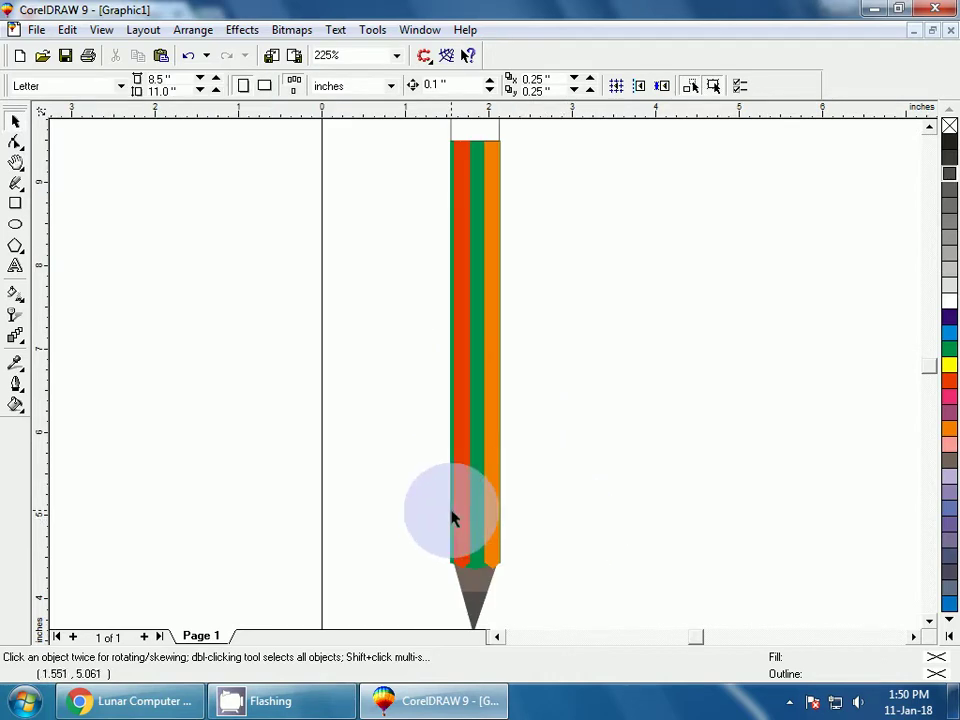
pyautogui.click(478, 530)
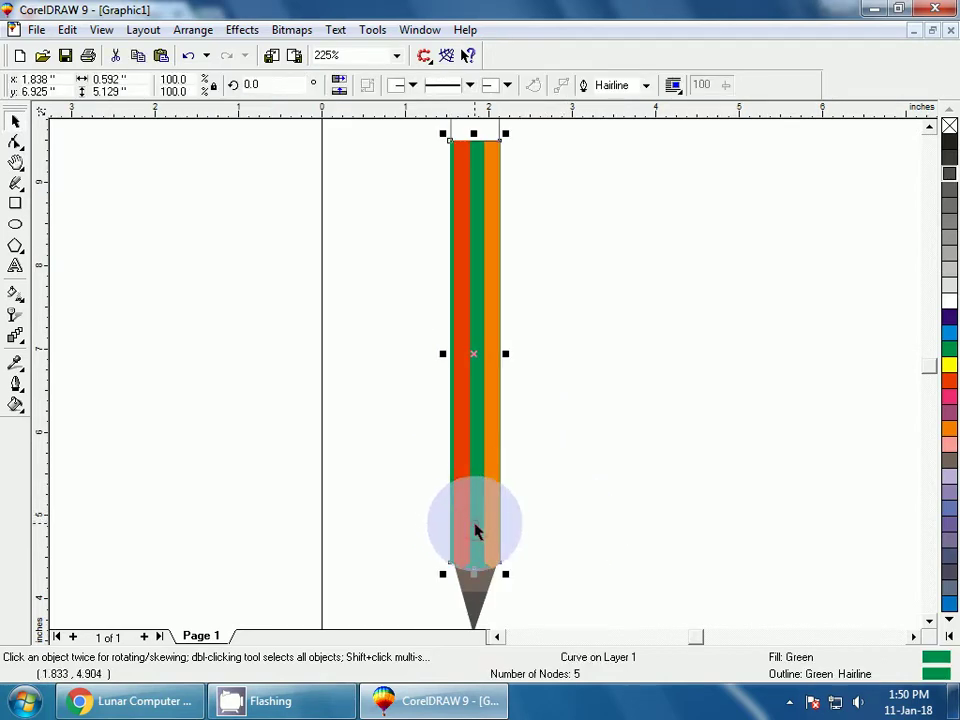
pyautogui.moveTo(441, 356); pyautogui.dragTo(441, 354)
pyautogui.click(403, 375)
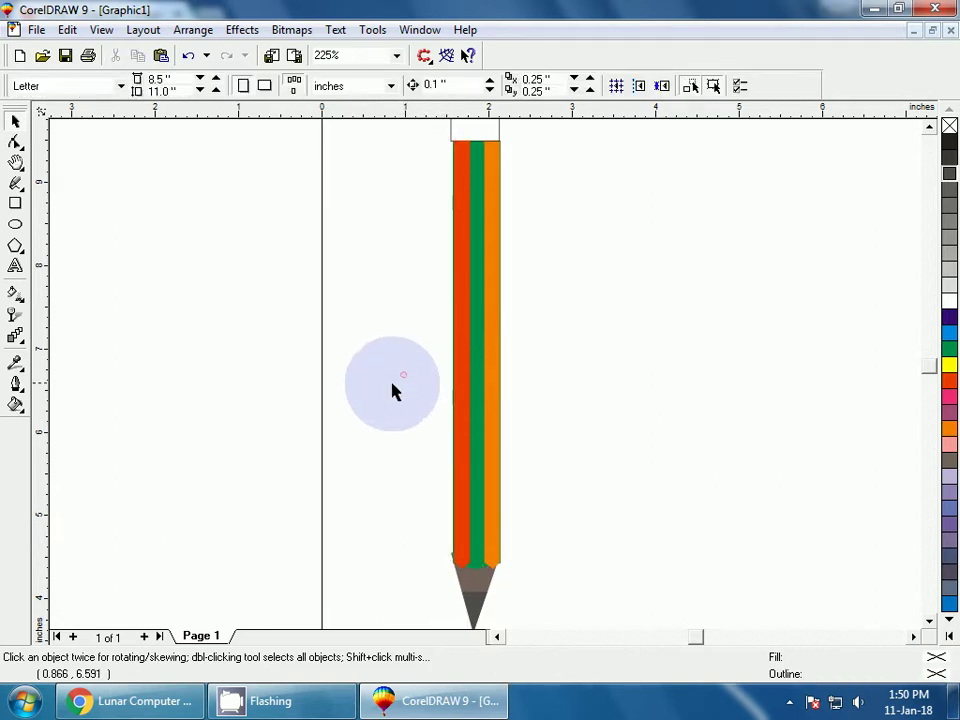
# Try narrowing the orange strip and the green body shape slightly from their right edges
pyautogui.click(500, 507)
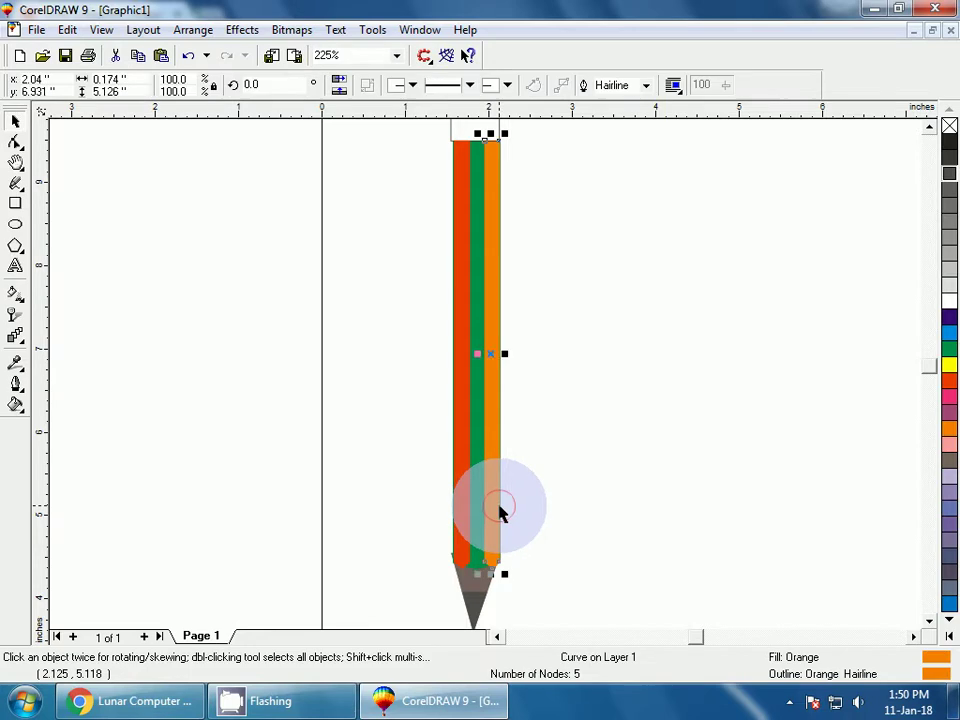
pyautogui.moveTo(505, 353)
pyautogui.mouseDown()
pyautogui.moveTo(497, 349)
pyautogui.moveTo(505, 352)
pyautogui.mouseUp()
pyautogui.click(547, 379)
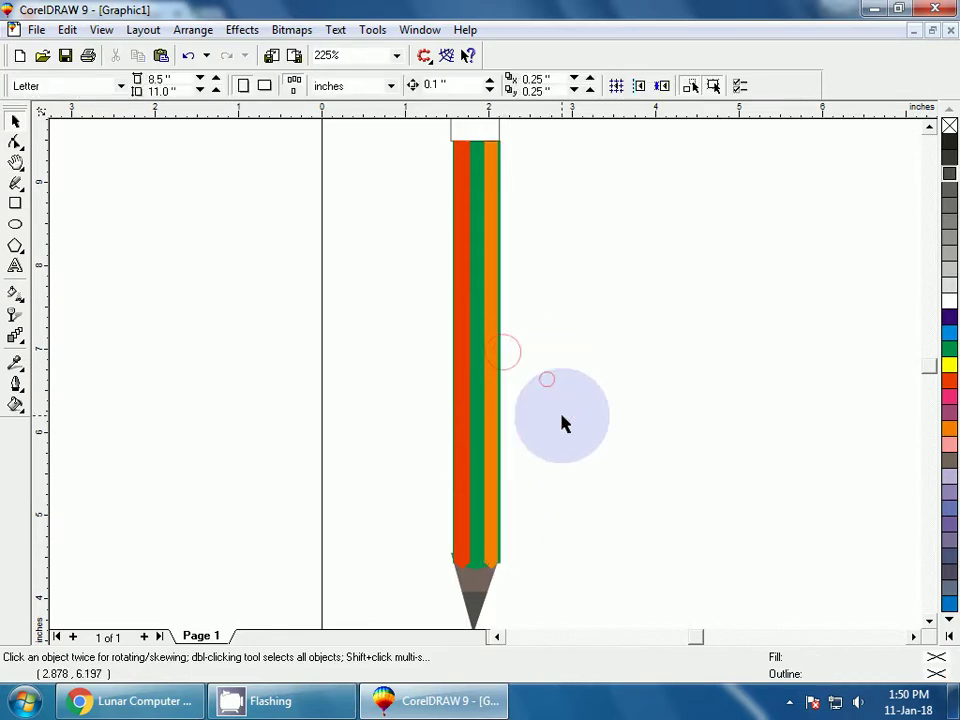
pyautogui.click(476, 496)
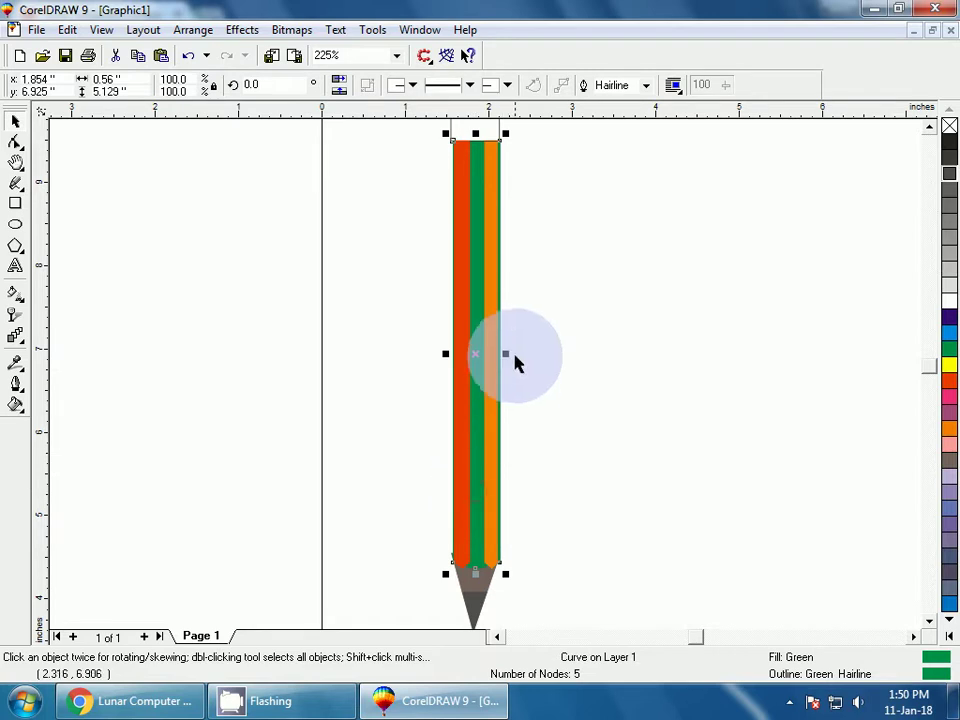
pyautogui.moveTo(508, 351); pyautogui.dragTo(508, 353)
pyautogui.click(534, 379)
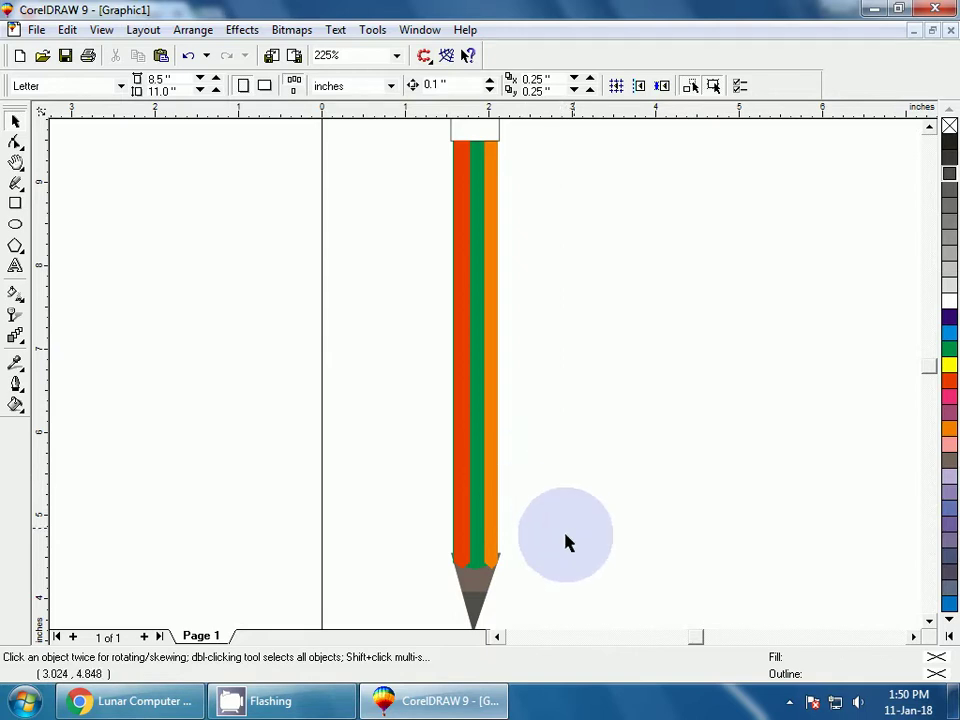
# Undo the last three width changes on the green body shape and orange strip
pyautogui.hotkey('ctrl', 'z')
pyautogui.hotkey('ctrl', 'z')
pyautogui.hotkey('ctrl', 'z')
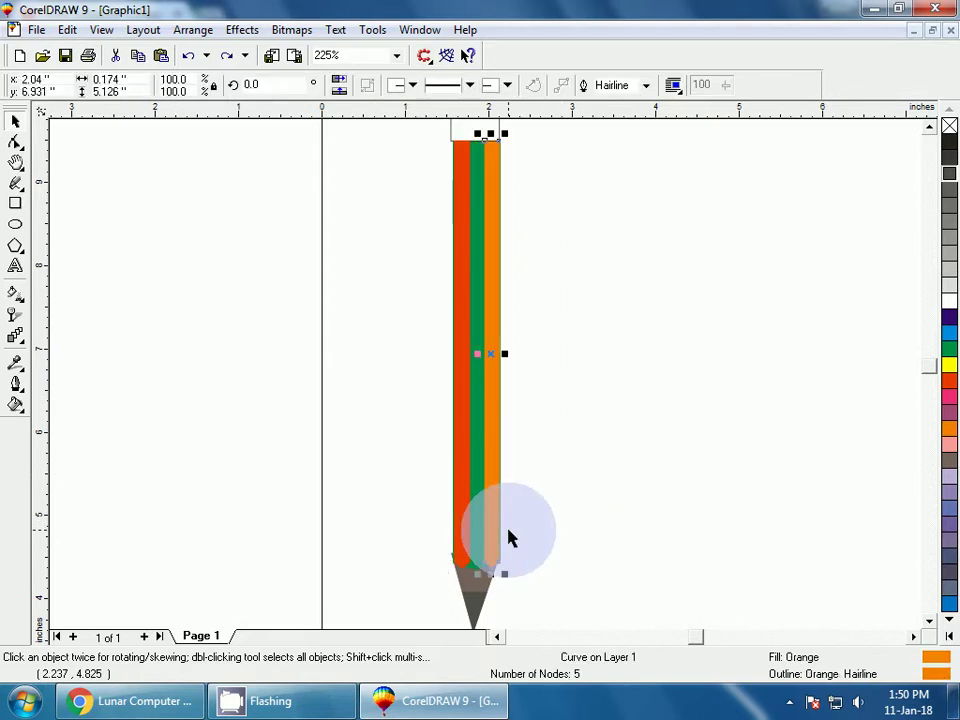
pyautogui.click(570, 503)
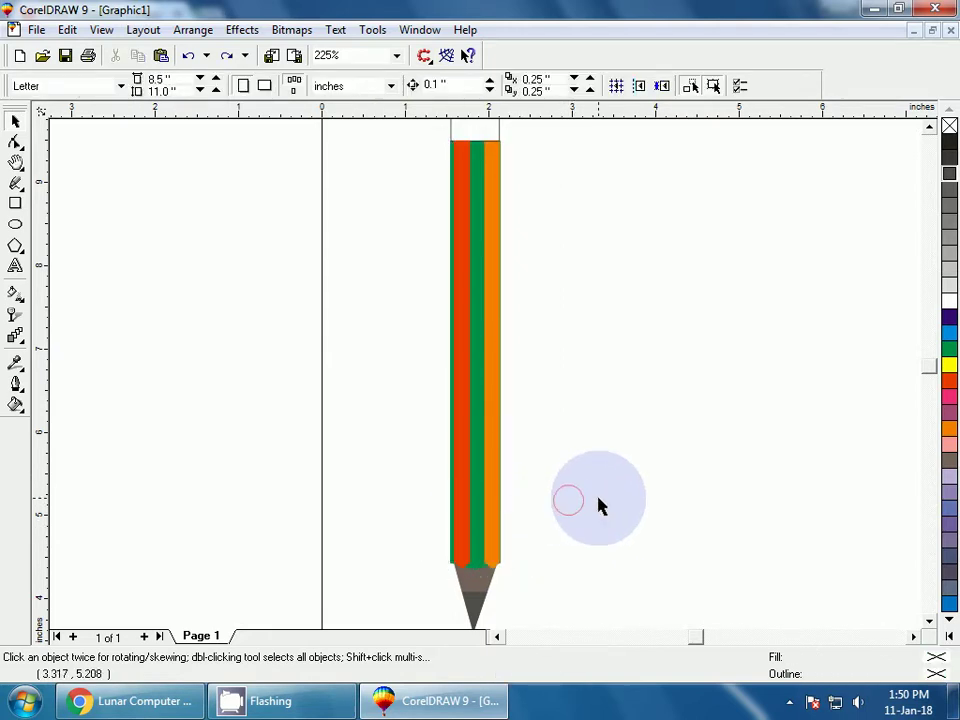
# Make a copy of the rectangle above the pencil body, shortened from the top to 0.531 inches high with the same bottom edge
pyautogui.press('h')
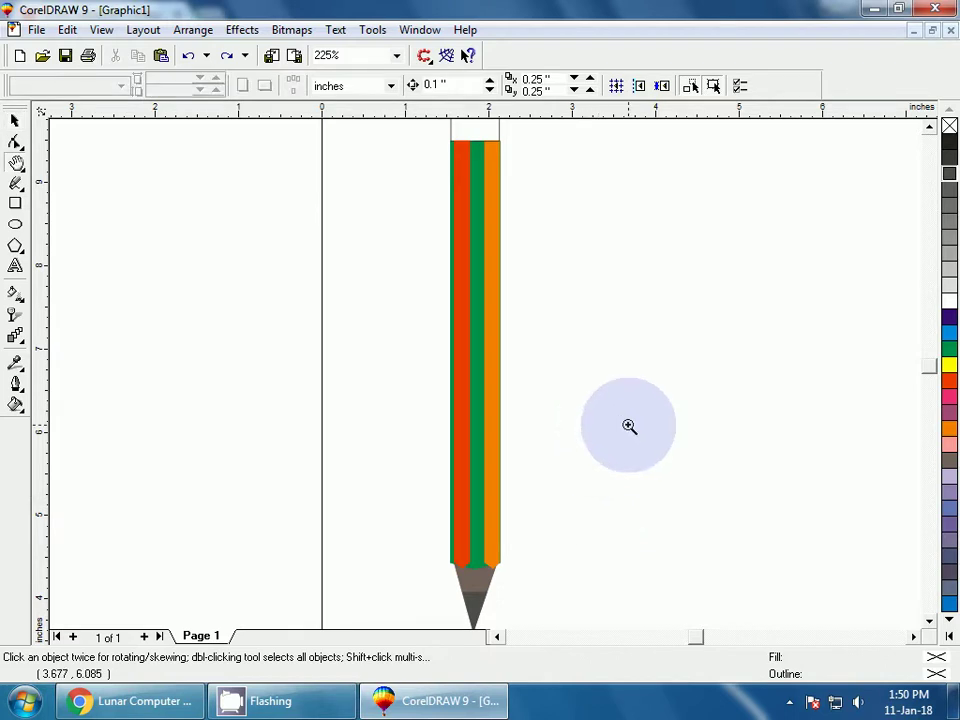
pyautogui.press('F3')
pyautogui.click(493, 265)
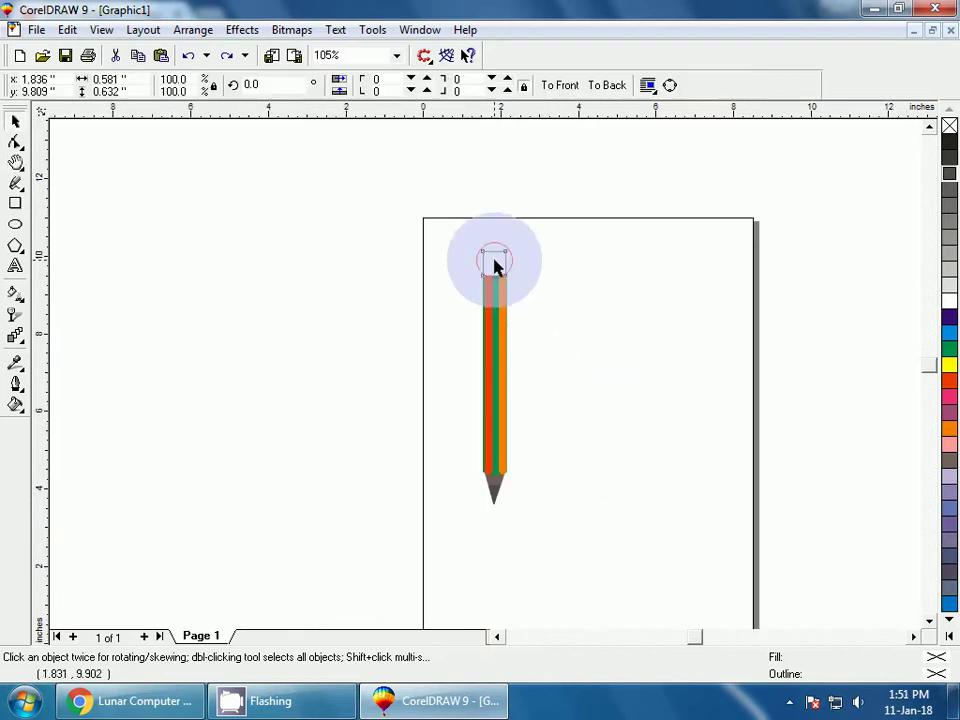
pyautogui.hotkey('shift', 'F2')
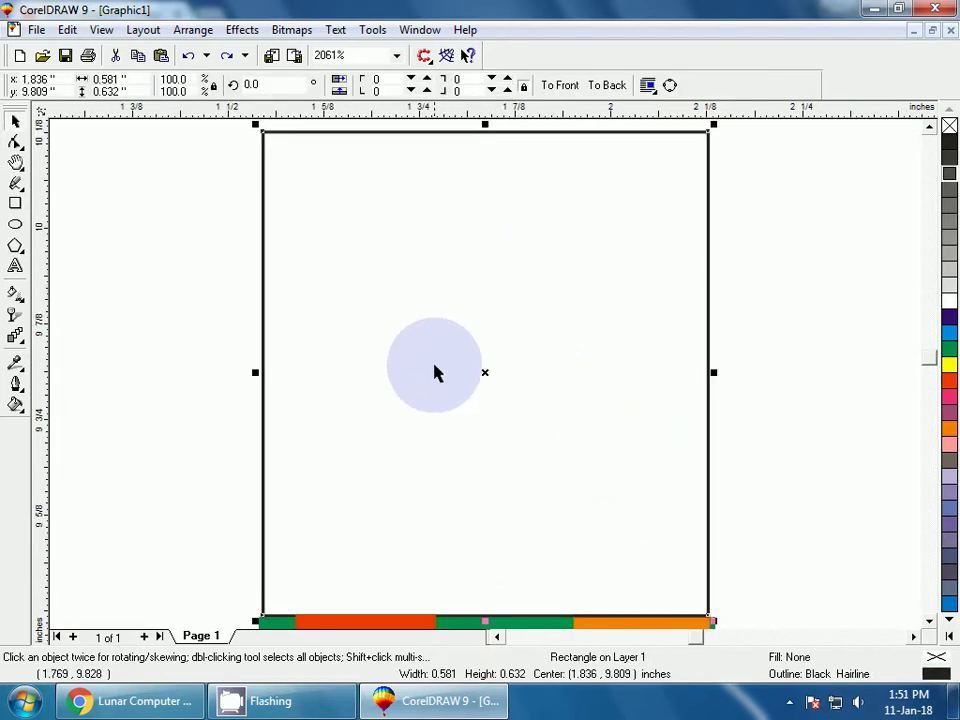
pyautogui.click(197, 414)
pyautogui.click(314, 428)
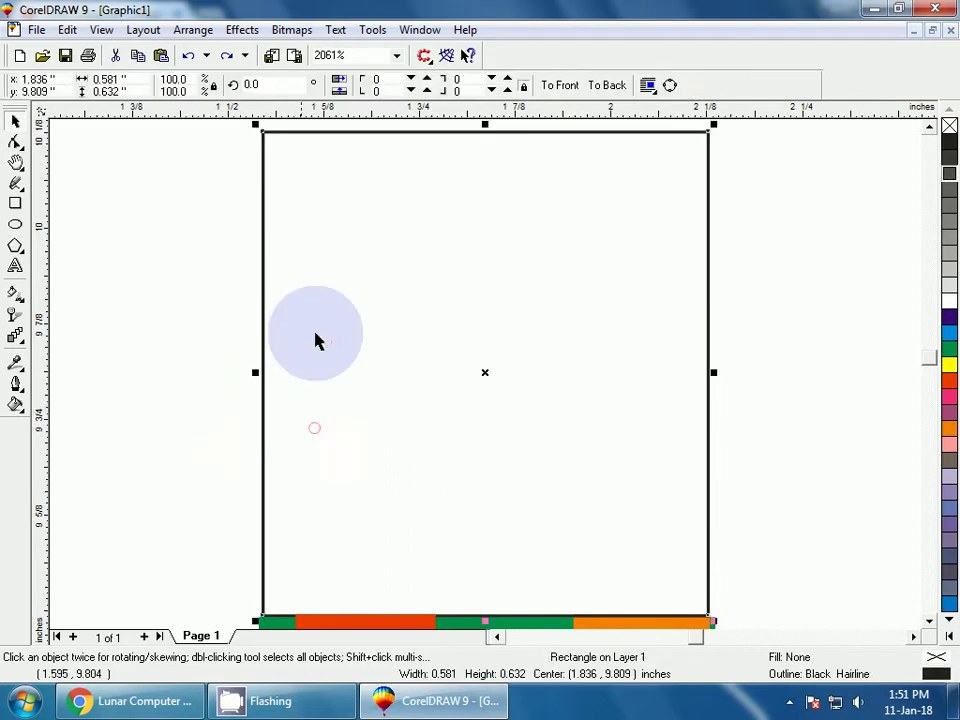
pyautogui.moveTo(483, 127); pyautogui.dragTo(491, 207)
pyautogui.click(864, 175)
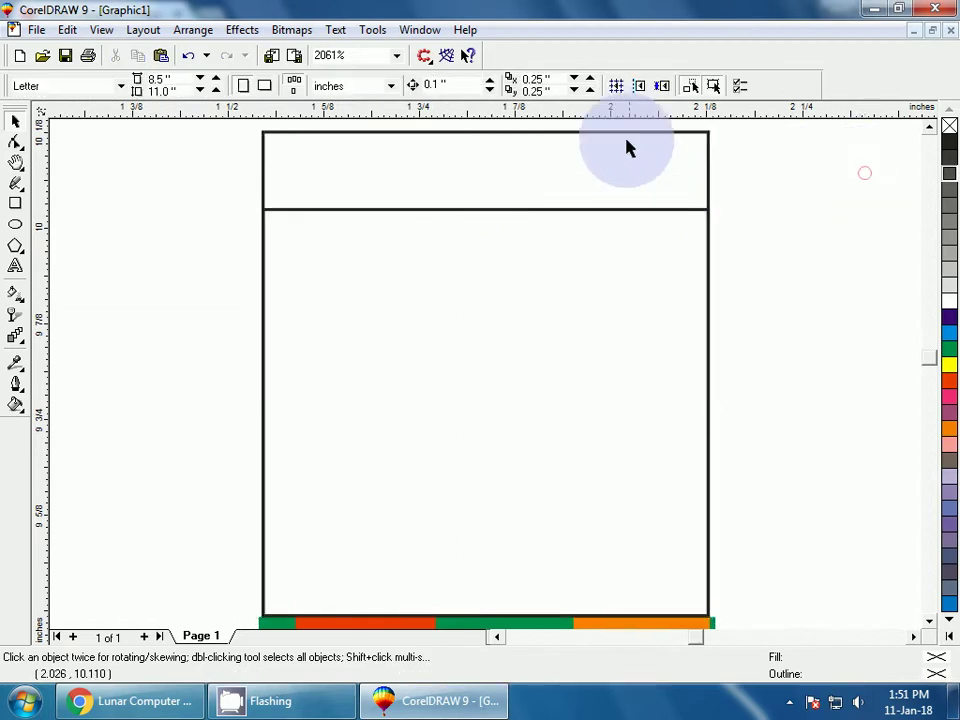
# Set the taller top rectangle's fill and outline to orange
pyautogui.click(616, 132)
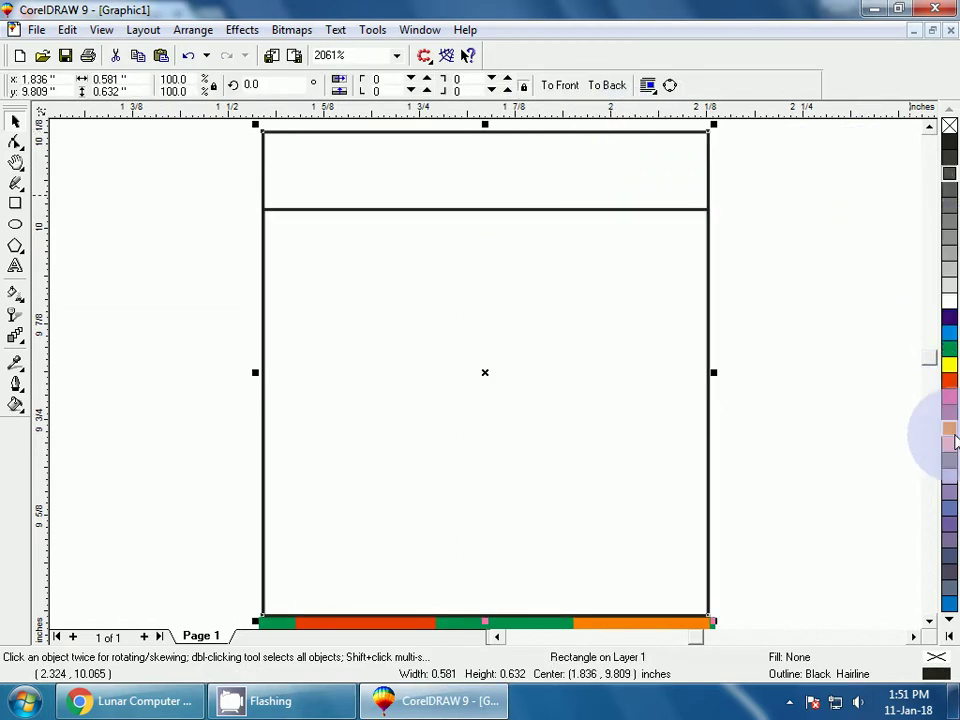
pyautogui.click(949, 430)
pyautogui.click(911, 435)
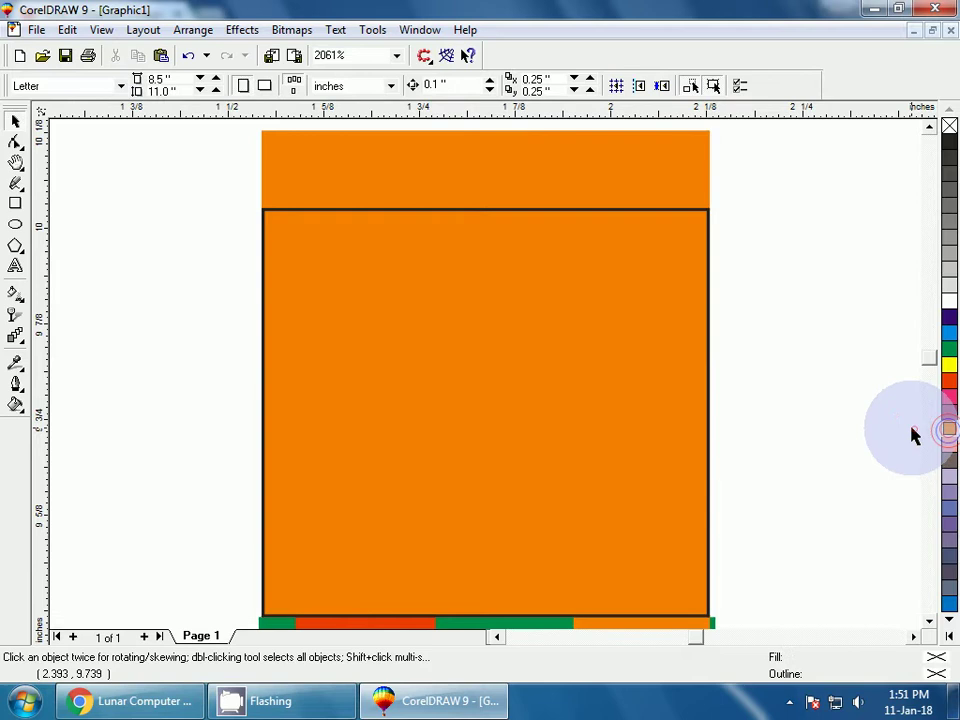
# Set the shorter top rectangle's fill and outline to magenta, and deselect it
pyautogui.click(557, 212)
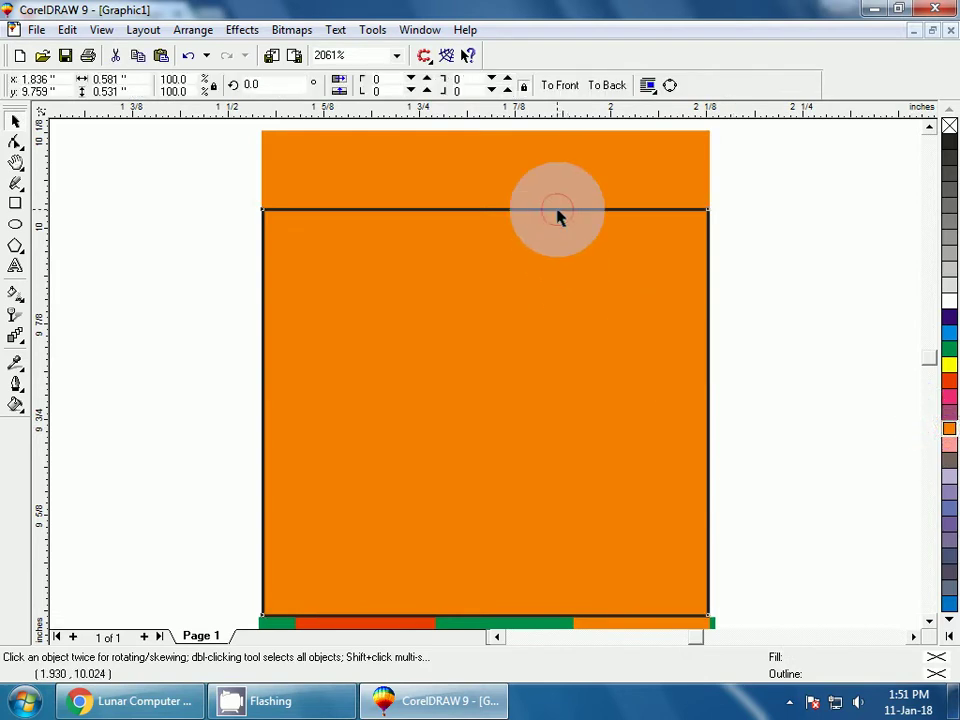
pyautogui.click(949, 400)
pyautogui.click(844, 418)
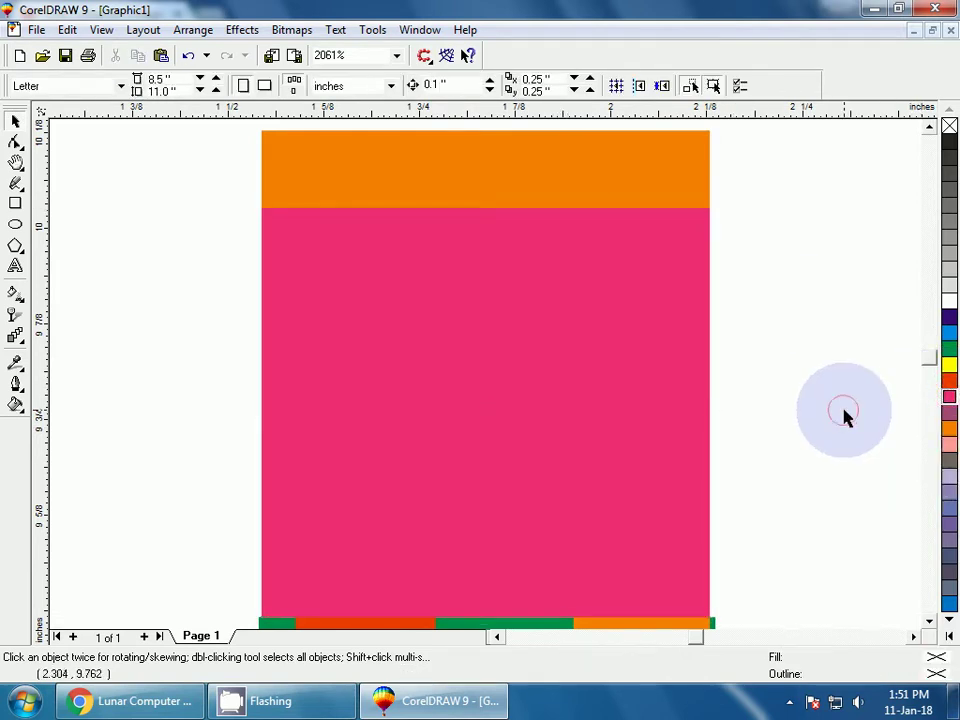
# Set the taller top rectangle's fill and outline to blue, leaving it as a band behind the magenta rectangle
pyautogui.press('F3')
pyautogui.click(537, 380)
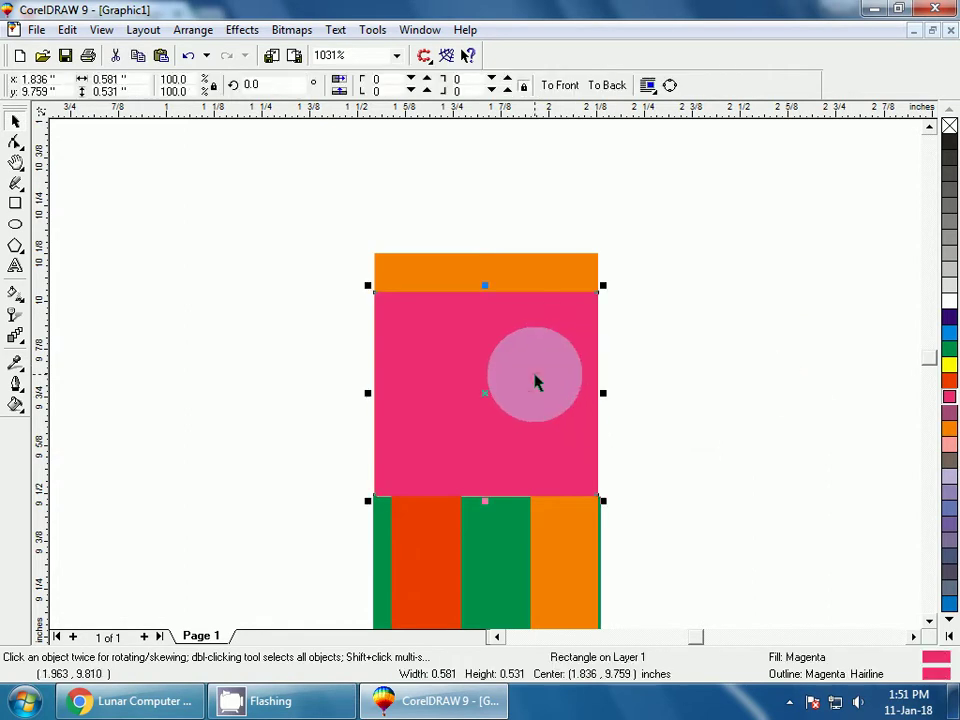
pyautogui.hotkey('ctrl', 'z')
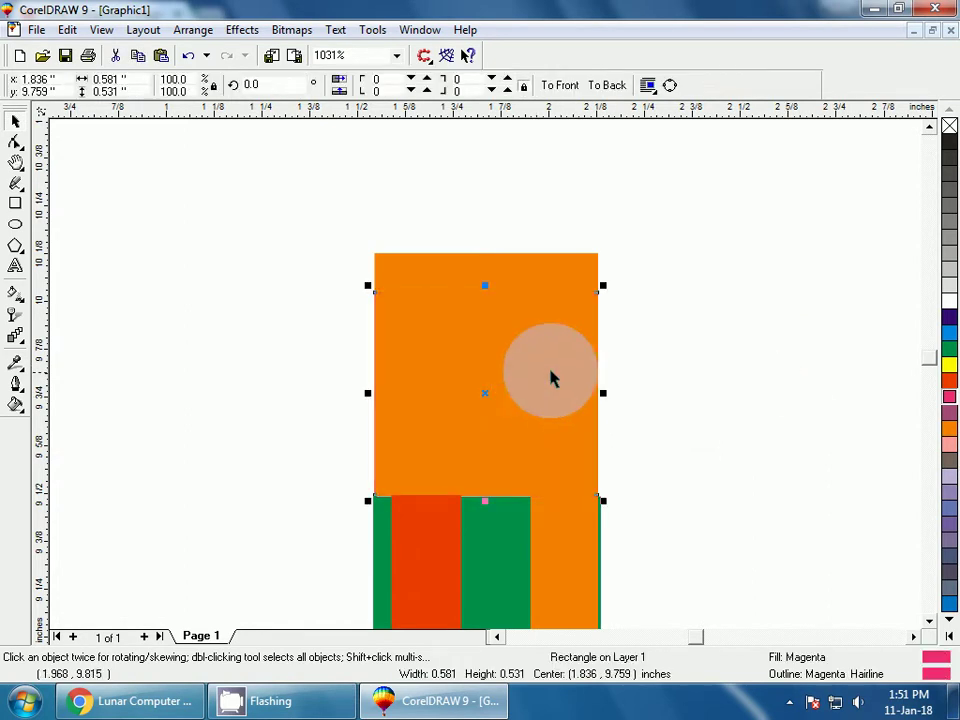
pyautogui.click(705, 310)
pyautogui.click(557, 273)
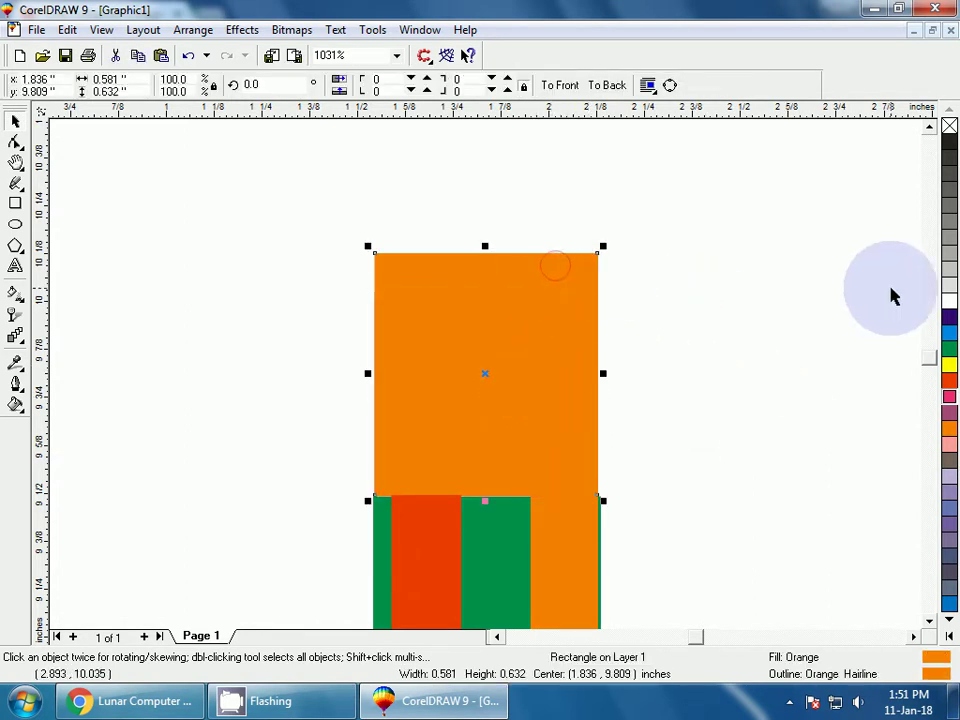
pyautogui.rightClick(949, 319)
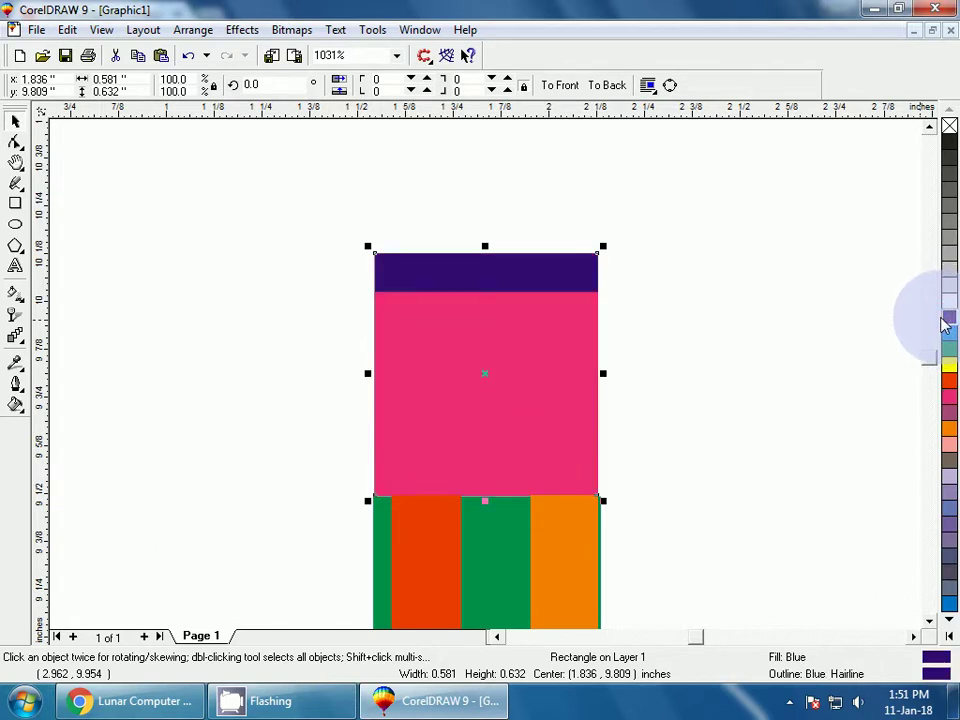
pyautogui.click(855, 338)
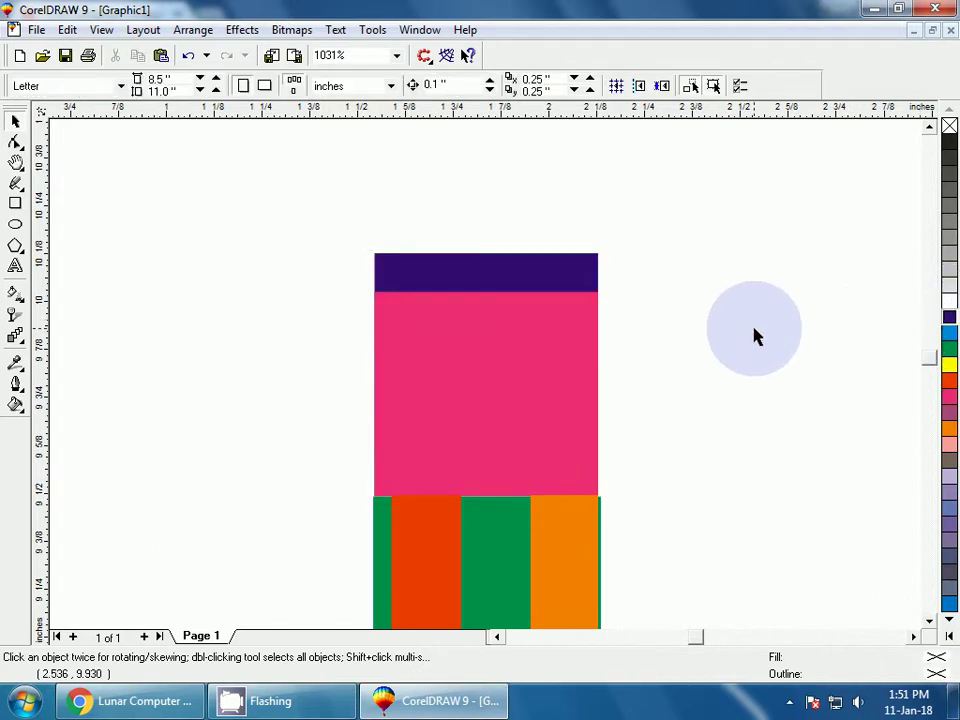
pyautogui.press('F3')
pyautogui.press('F3')
pyautogui.press('F3')
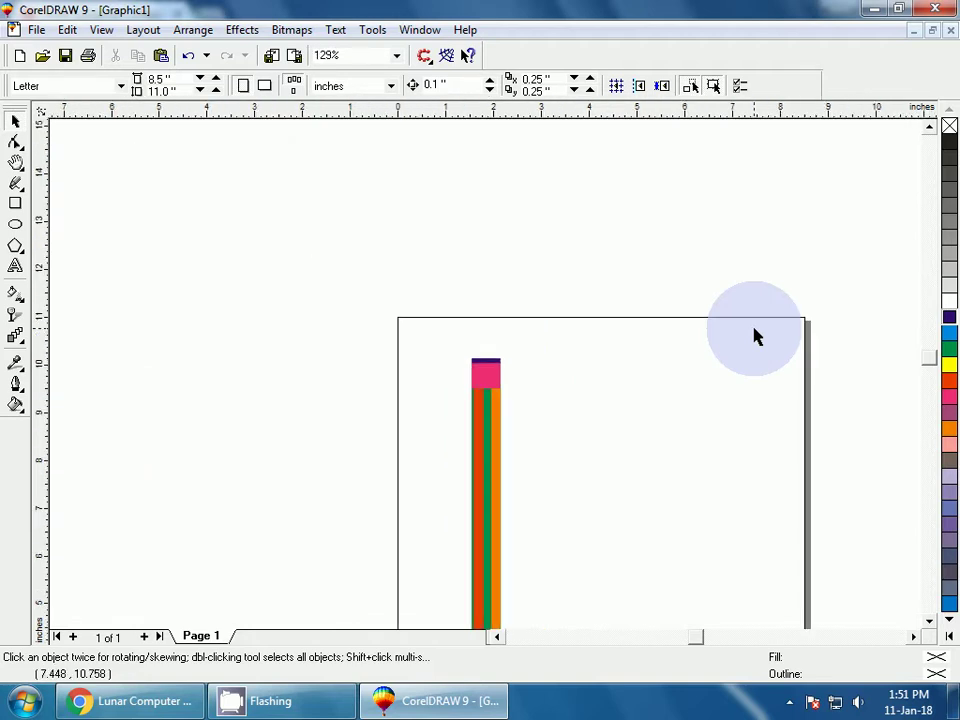
pyautogui.scroll(-4, 739, 390)
pyautogui.scroll(1, 746, 414)
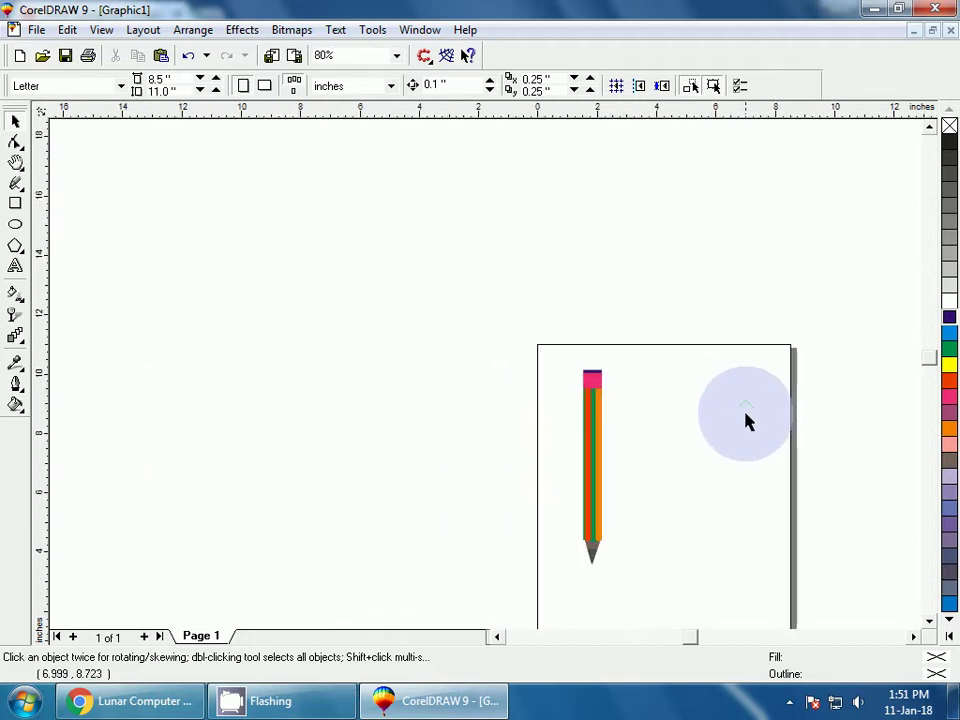
# Select all seven objects of the pencil and place a copy about 0.68 inches to its right, at the same height
pyautogui.scroll(1, 720, 450)
pyautogui.scroll(1, 720, 450)
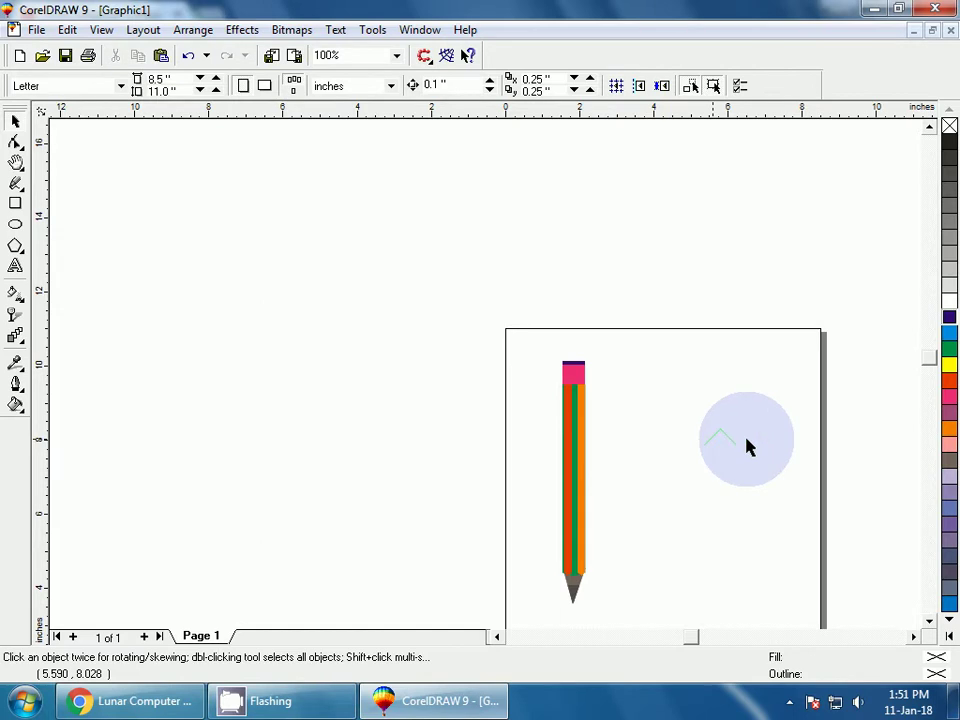
pyautogui.moveTo(520, 328)
pyautogui.mouseDown()
pyautogui.moveTo(521, 360)
pyautogui.moveTo(634, 647)
pyautogui.moveTo(660, 597)
pyautogui.moveTo(651, 591)
pyautogui.mouseUp()
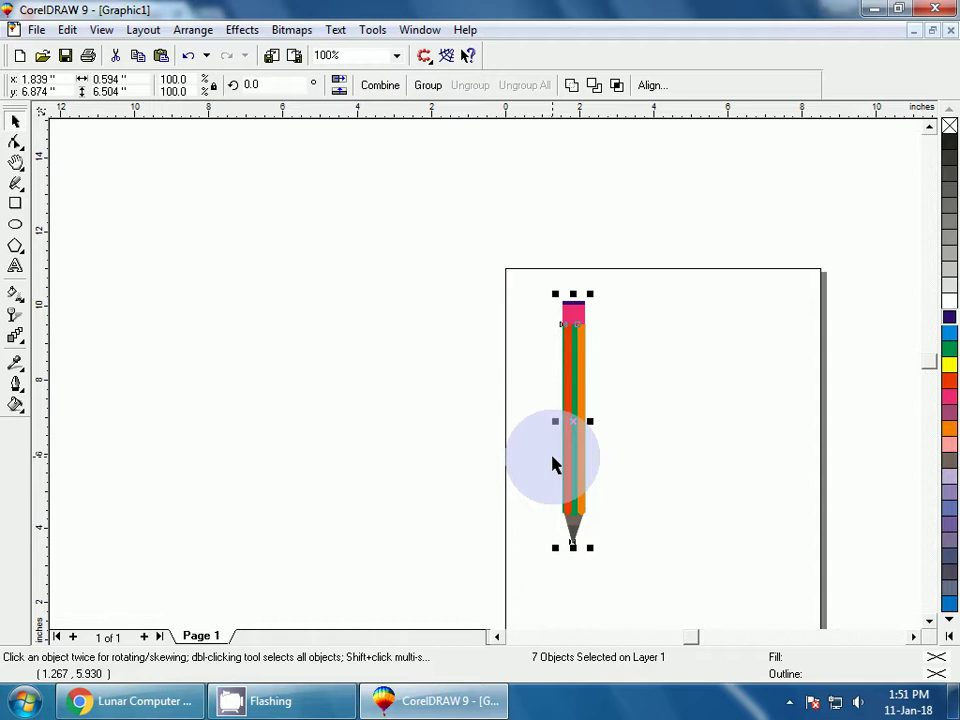
pyautogui.click(611, 524)
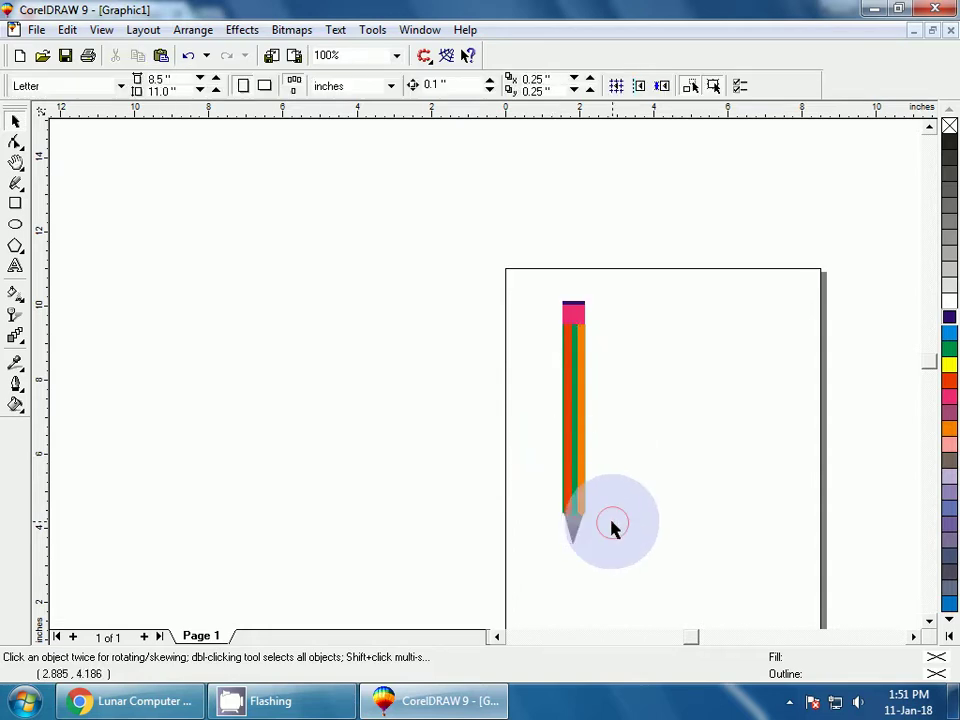
pyautogui.moveTo(521, 264)
pyautogui.mouseDown()
pyautogui.moveTo(634, 533)
pyautogui.moveTo(619, 551)
pyautogui.moveTo(647, 594)
pyautogui.moveTo(678, 590)
pyautogui.mouseUp()
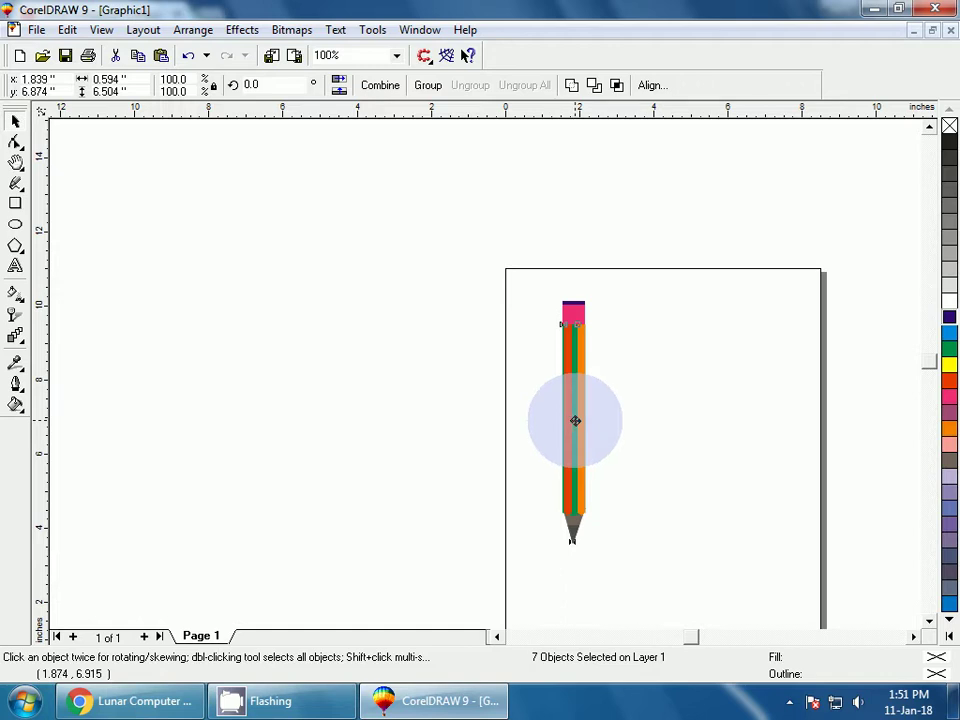
pyautogui.moveTo(575, 421)
pyautogui.mouseDown()
pyautogui.moveTo(606, 418)
pyautogui.moveTo(599, 422)
pyautogui.mouseUp()
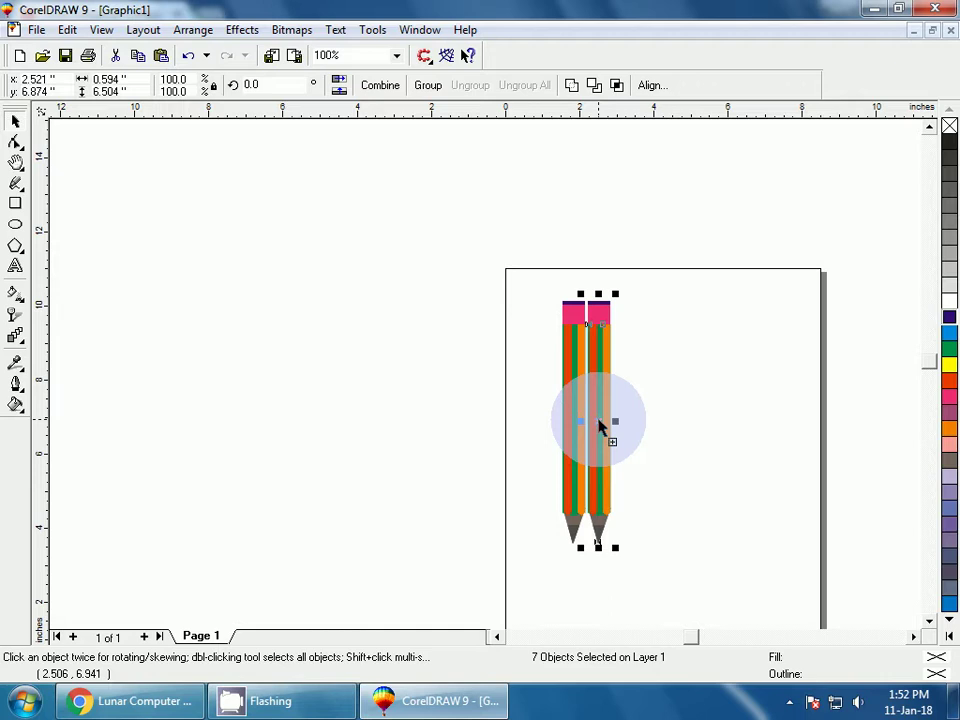
# Repeat the pencil duplication seven times to form an evenly spaced row of nine pencils, and deselect the last copy
pyautogui.hotkey('ctrl', 'r')
pyautogui.hotkey('ctrl', 'r')
pyautogui.hotkey('ctrl', 'r')
pyautogui.hotkey('ctrl', 'r')
pyautogui.hotkey('ctrl', 'r')
pyautogui.hotkey('ctrl', 'r')
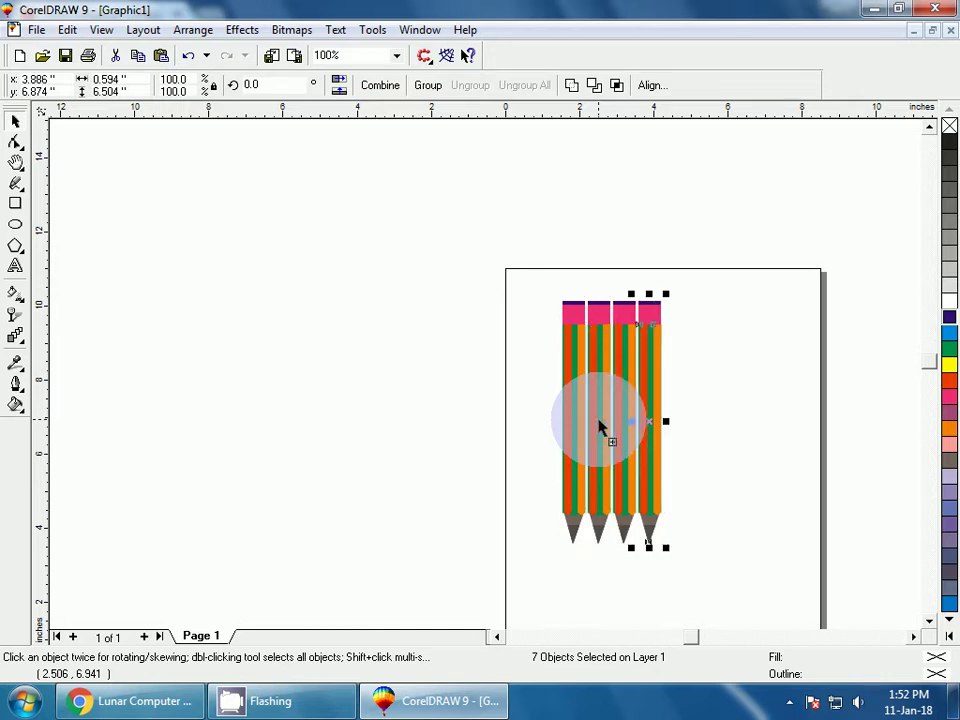
pyautogui.hotkey('ctrl', 'r')
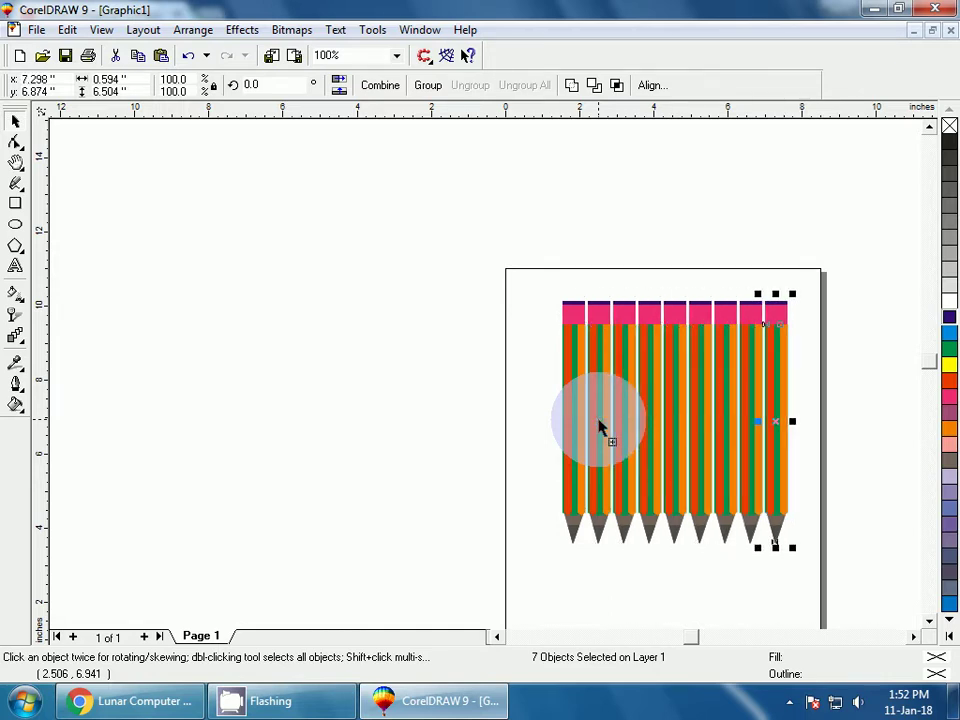
pyautogui.click(174, 199)
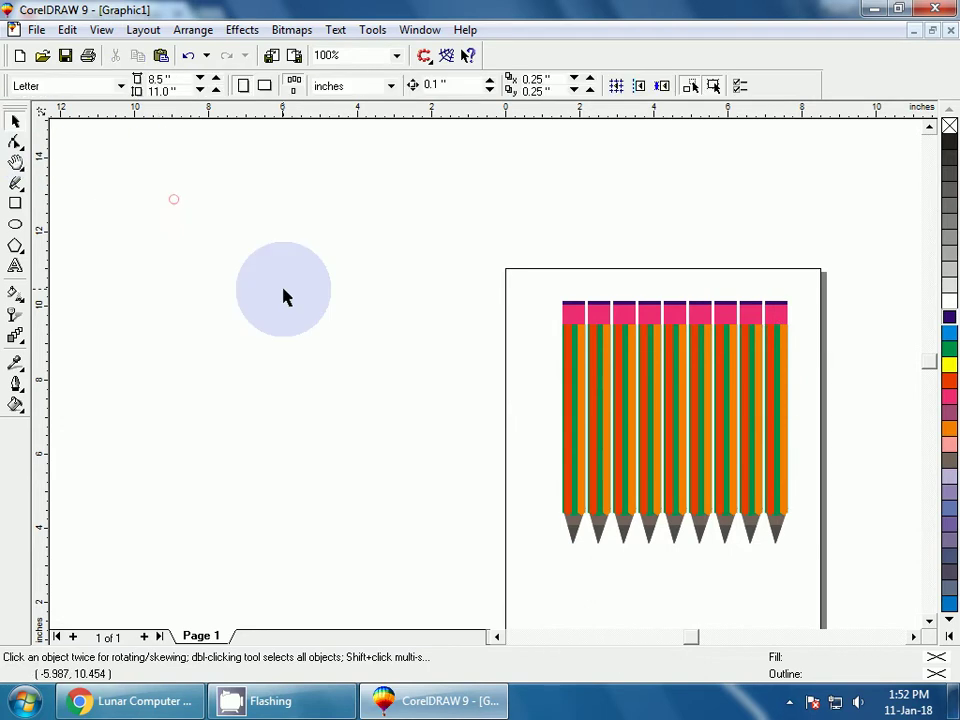
# Set the fill and outline of the first pencil's lead tip to cyan
pyautogui.scroll(2, 656, 565)
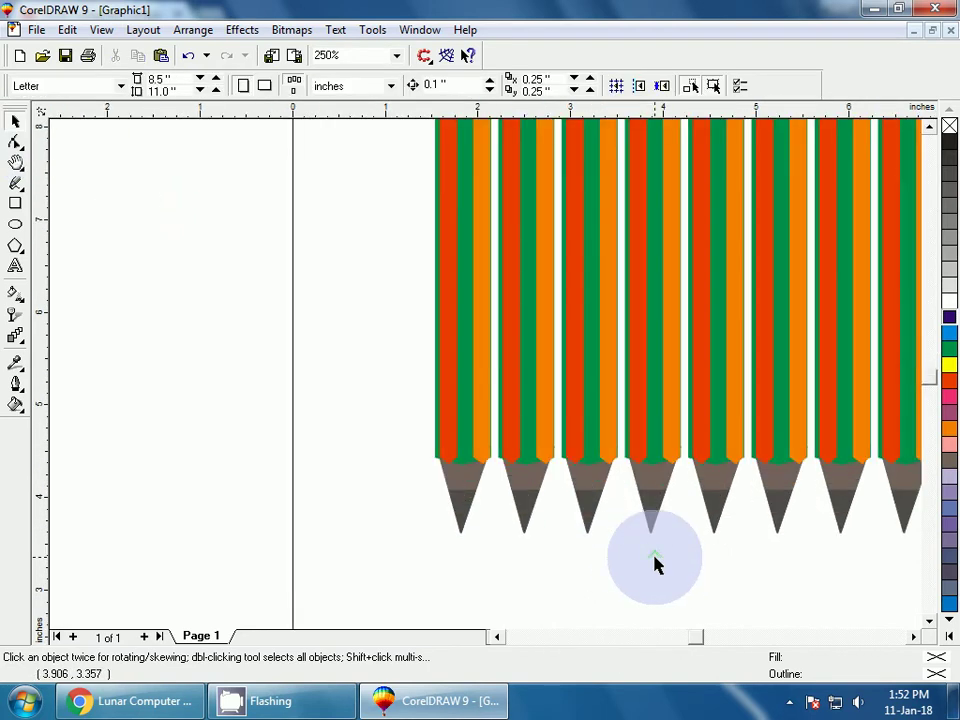
pyautogui.middleClick(740, 583)
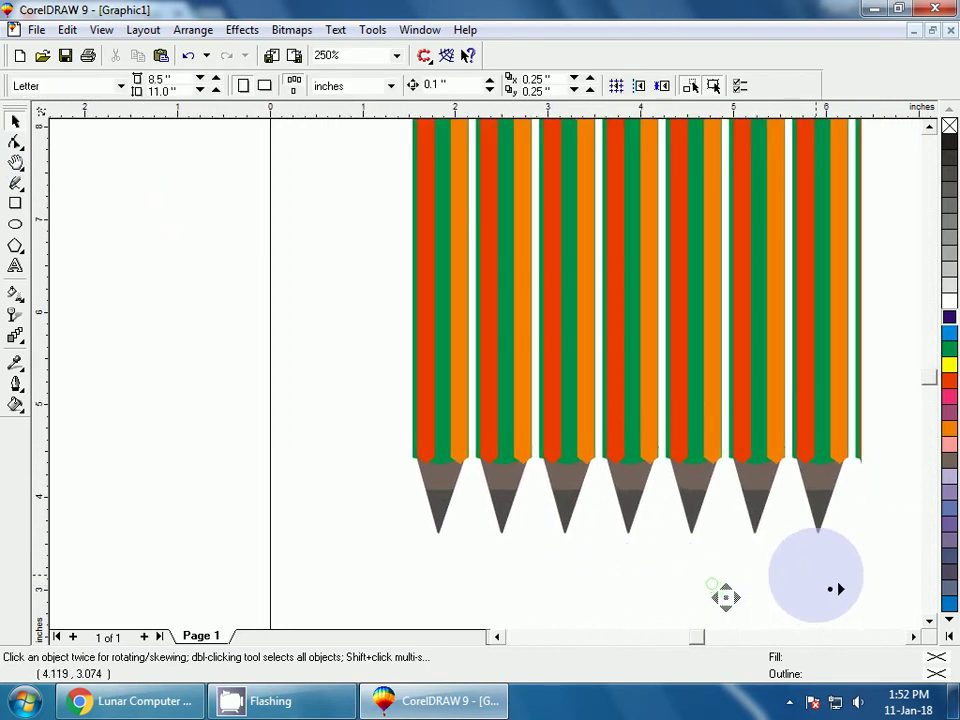
pyautogui.middleClick(816, 575)
pyautogui.middleClick(816, 574)
pyautogui.middleClick(865, 574)
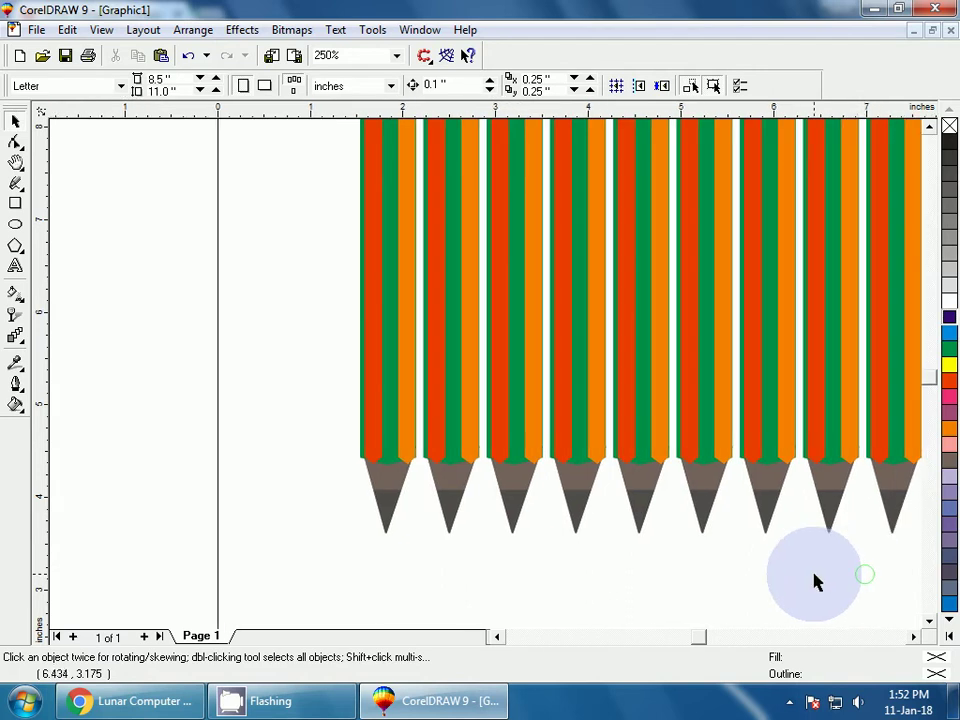
pyautogui.middleClick(814, 574)
pyautogui.middleClick(913, 574)
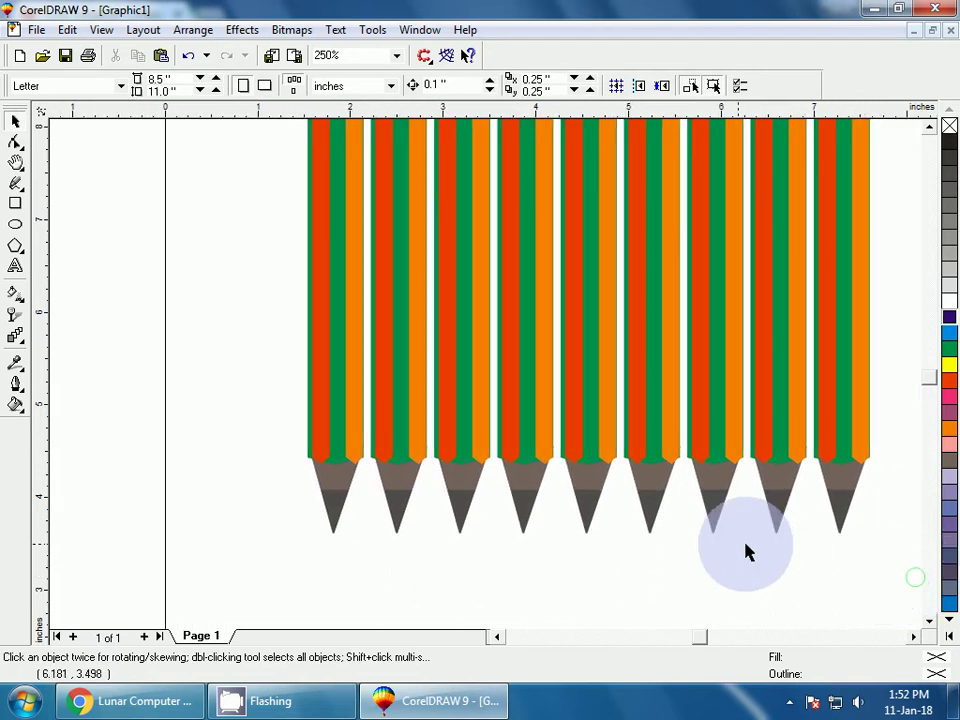
pyautogui.click(337, 527)
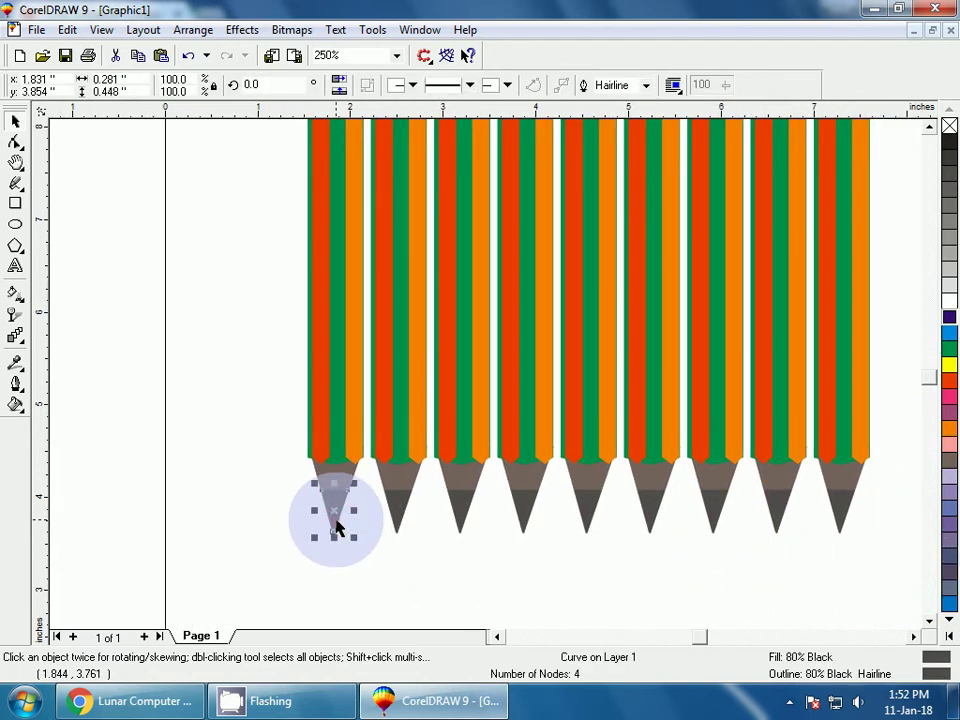
pyautogui.click(949, 335)
pyautogui.rightClick(949, 335)
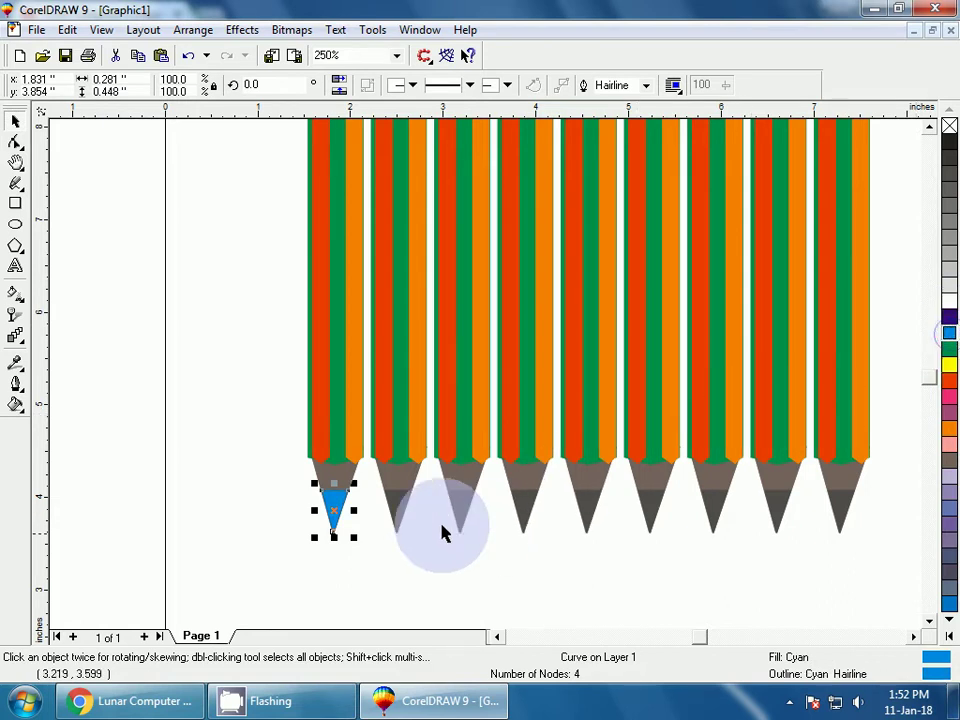
# Colour the fill and outline of the second pencil's lead tip dark blue and the third's yellow
pyautogui.click(393, 519)
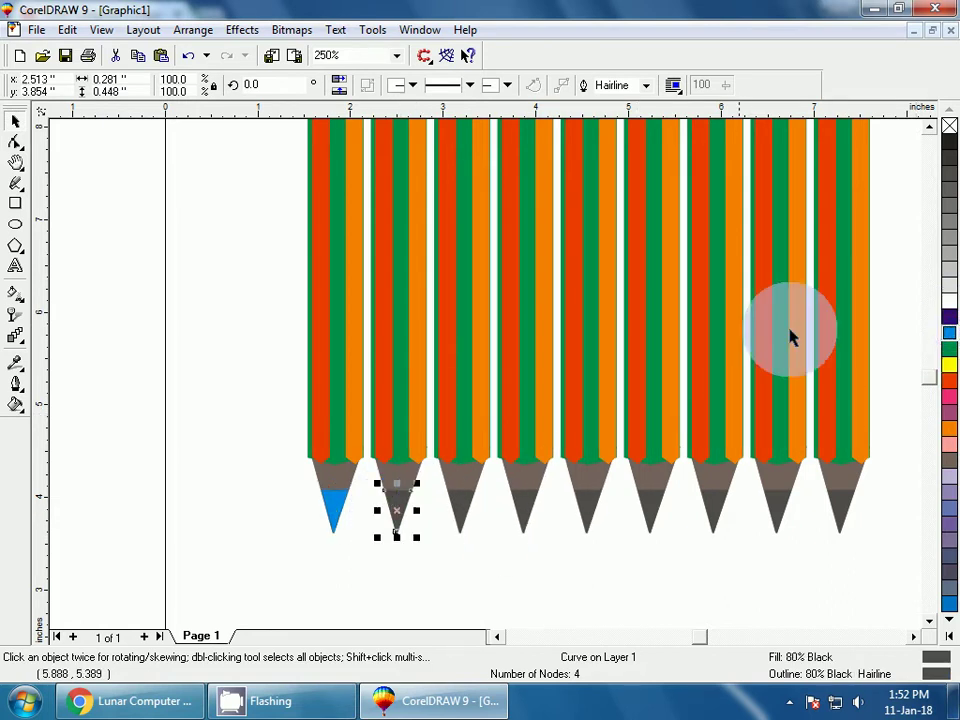
pyautogui.click(949, 322)
pyautogui.rightClick(949, 322)
pyautogui.click(463, 508)
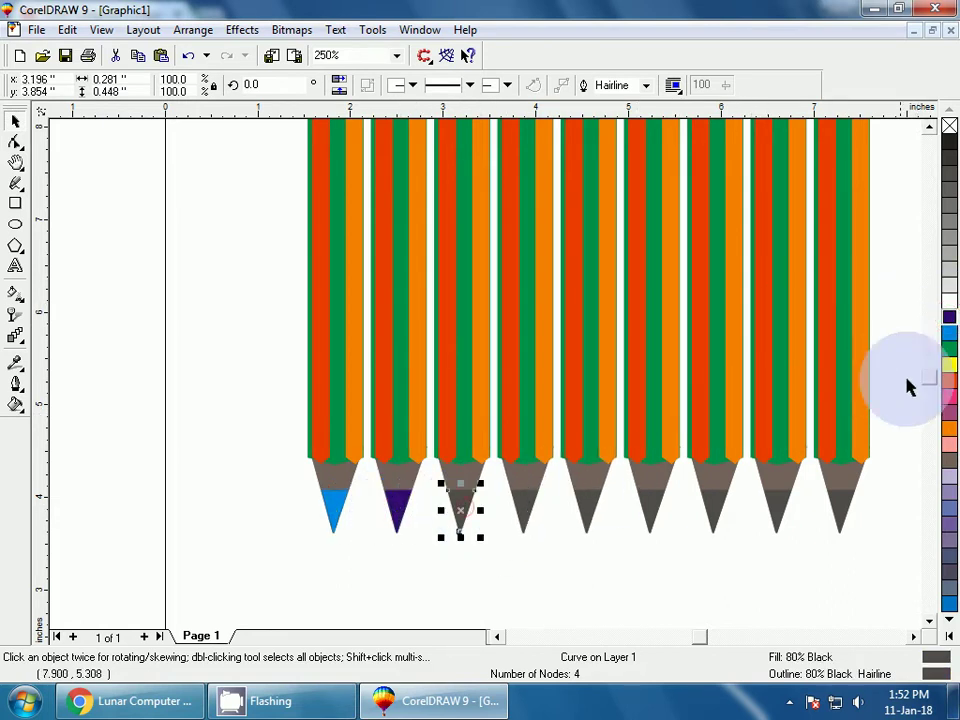
pyautogui.click(949, 365)
pyautogui.rightClick(949, 365)
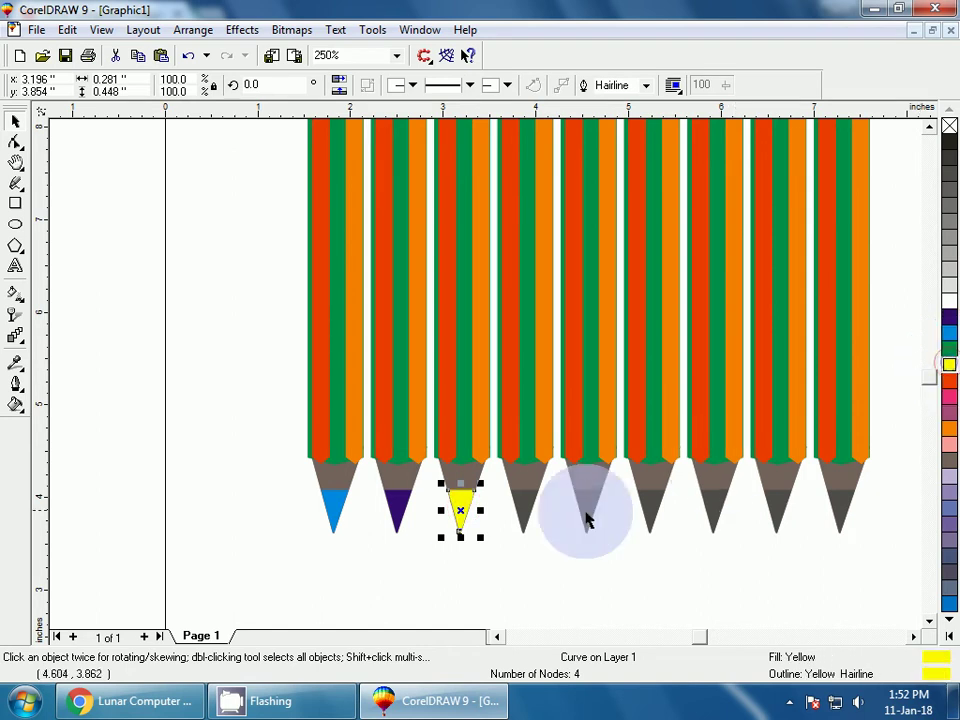
# Colour the fill and outline of the fourth pencil's lead tip orange and the fifth's light purple
pyautogui.click(528, 518)
pyautogui.click(949, 428)
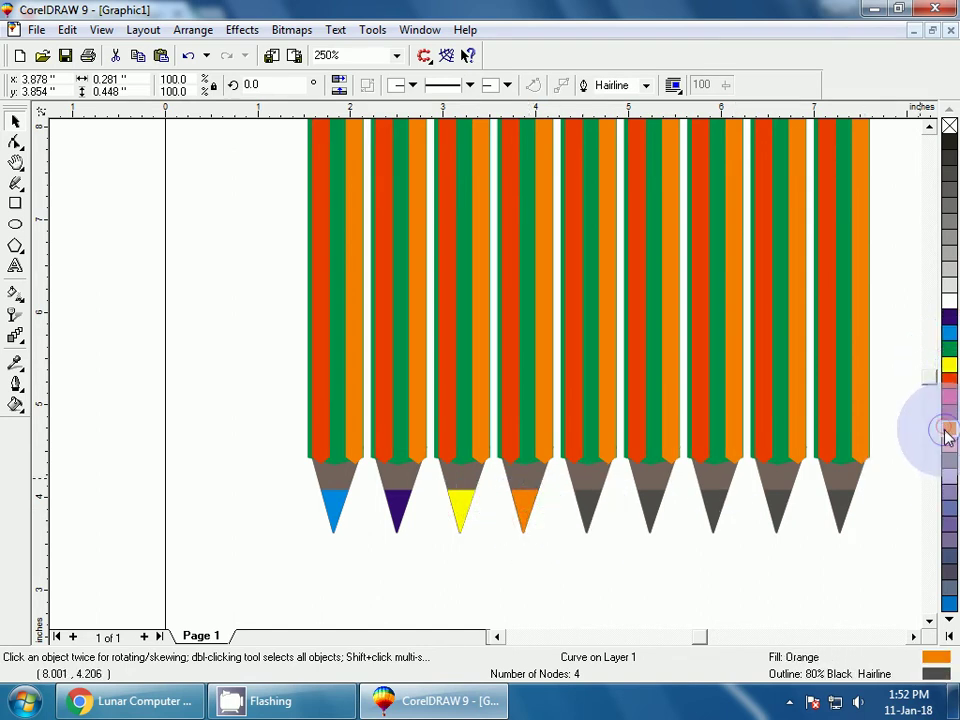
pyautogui.rightClick(949, 428)
pyautogui.click(589, 518)
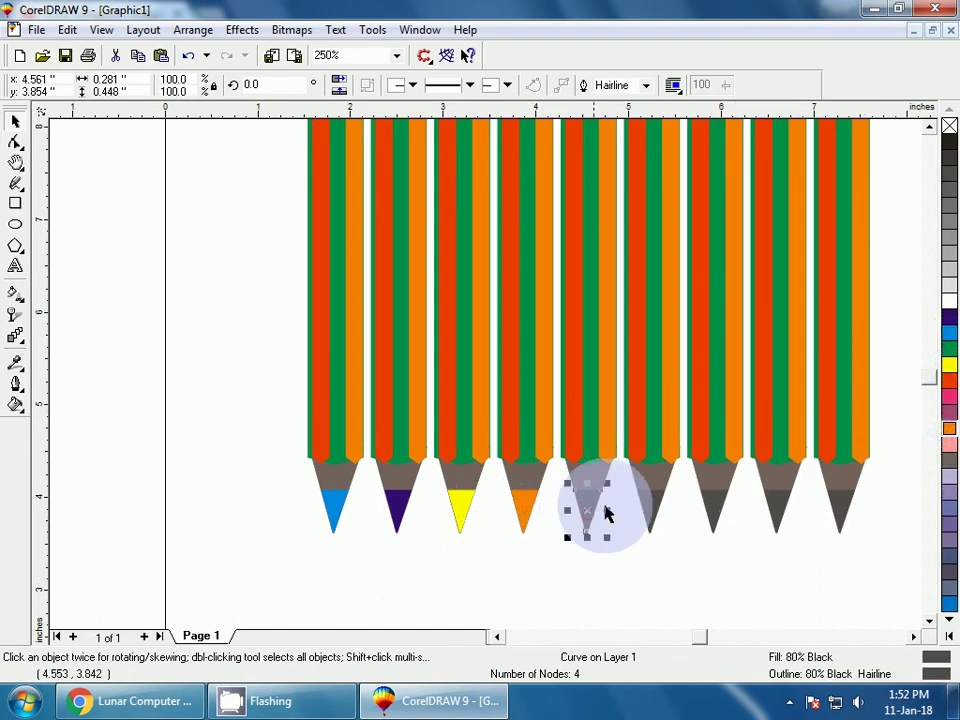
pyautogui.click(949, 500)
pyautogui.rightClick(949, 500)
# Colour the fill and outline of the sixth pencil's lead tip magenta and the seventh's medium blue
pyautogui.click(652, 512)
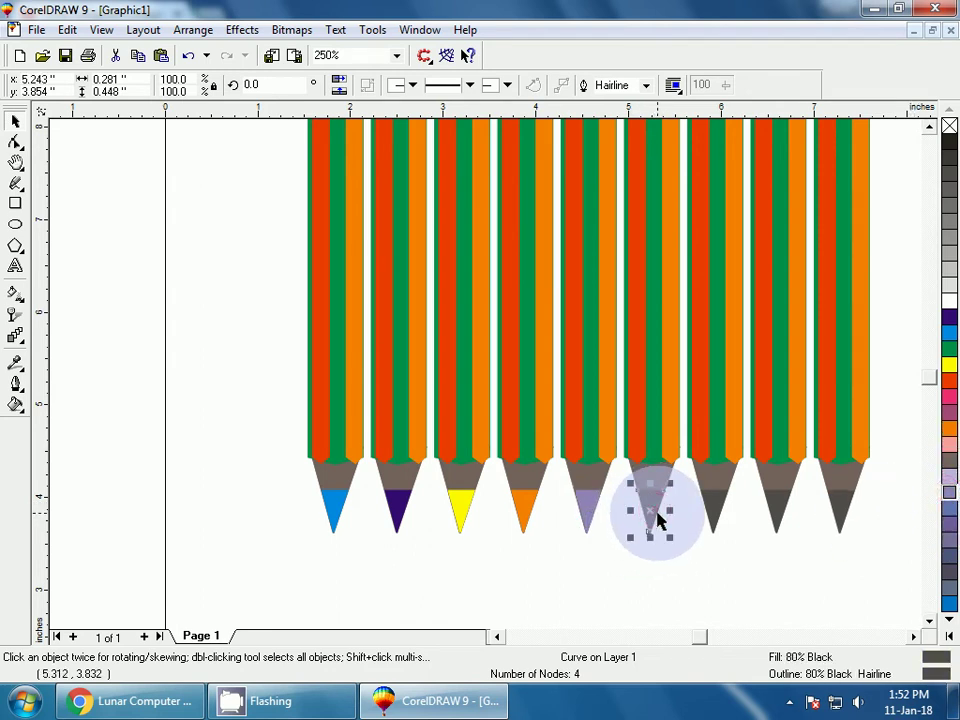
pyautogui.click(950, 398)
pyautogui.rightClick(950, 398)
pyautogui.click(714, 512)
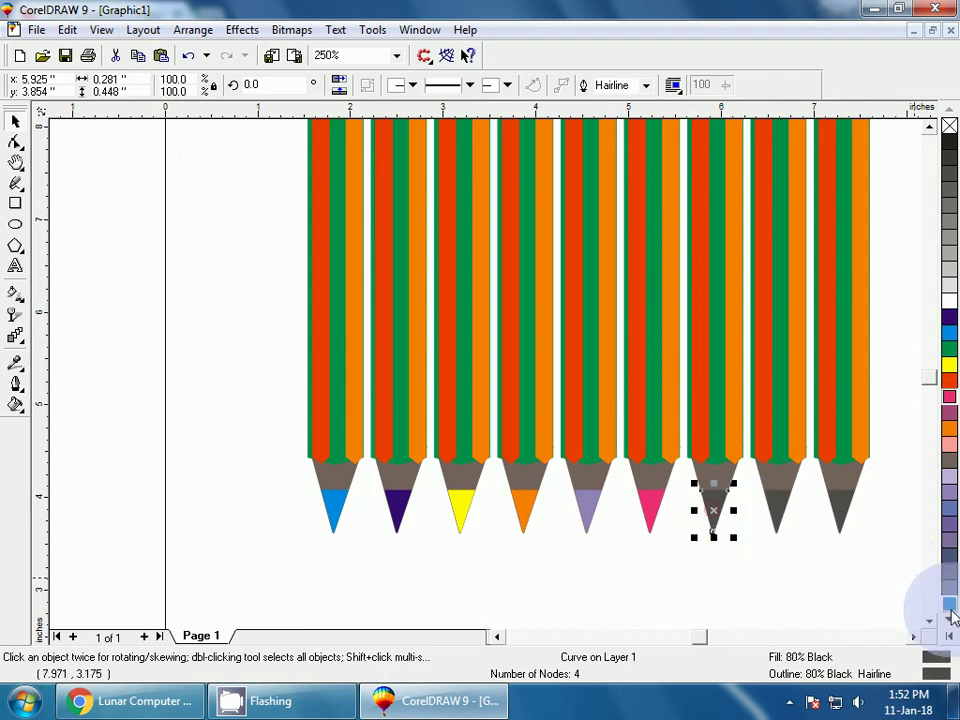
pyautogui.click(949, 606)
pyautogui.rightClick(949, 606)
# Set the fill and outline of the eighth pencil's lead tip to green, and deselect it
pyautogui.click(780, 512)
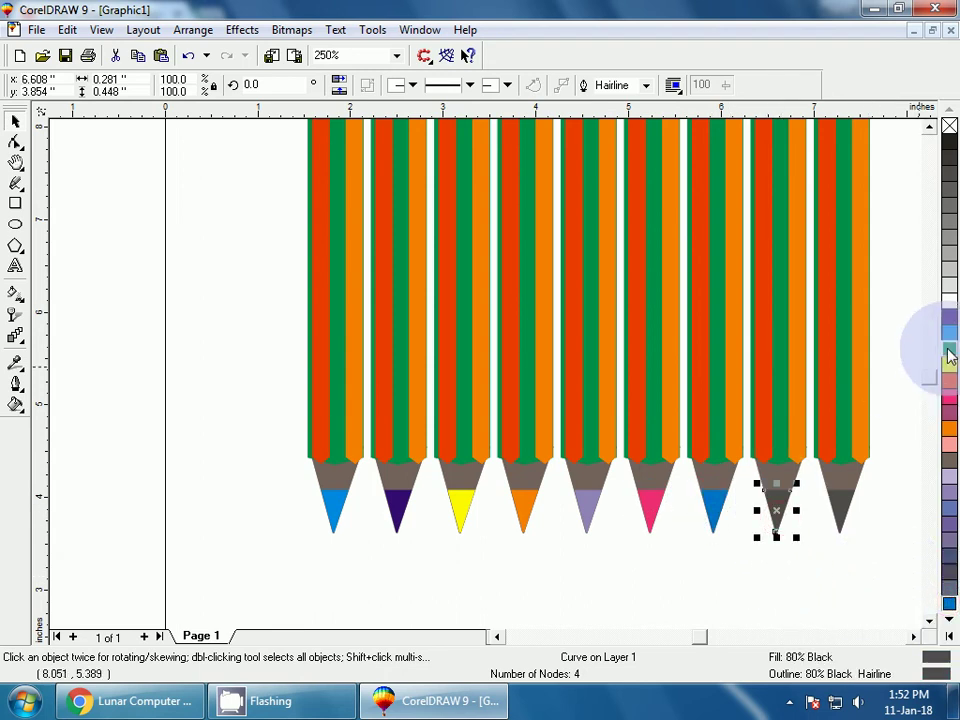
pyautogui.click(949, 355)
pyautogui.rightClick(949, 355)
pyautogui.click(758, 558)
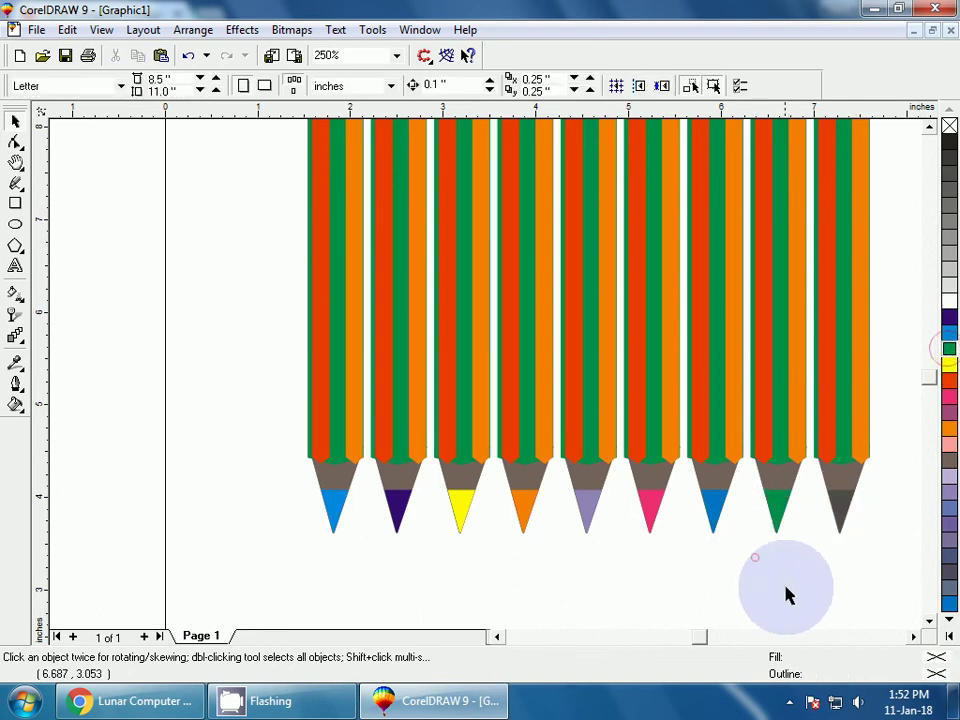
pyautogui.scroll(-2, 812, 594)
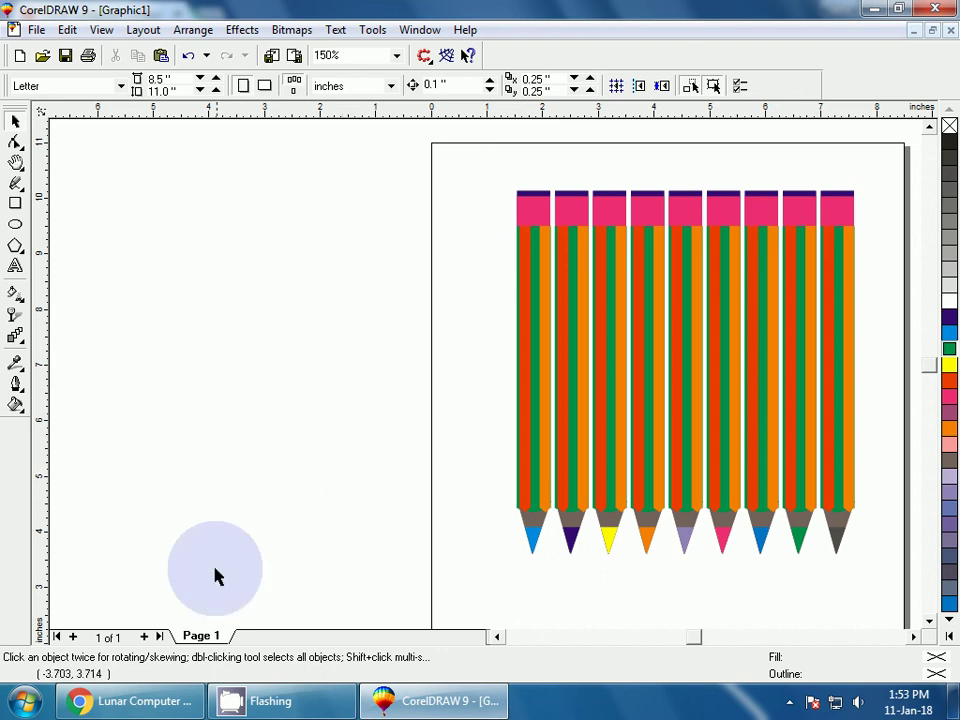
# Switch to Chrome to show the Lunar Computer College YouTube channel page
pyautogui.click(142, 701)
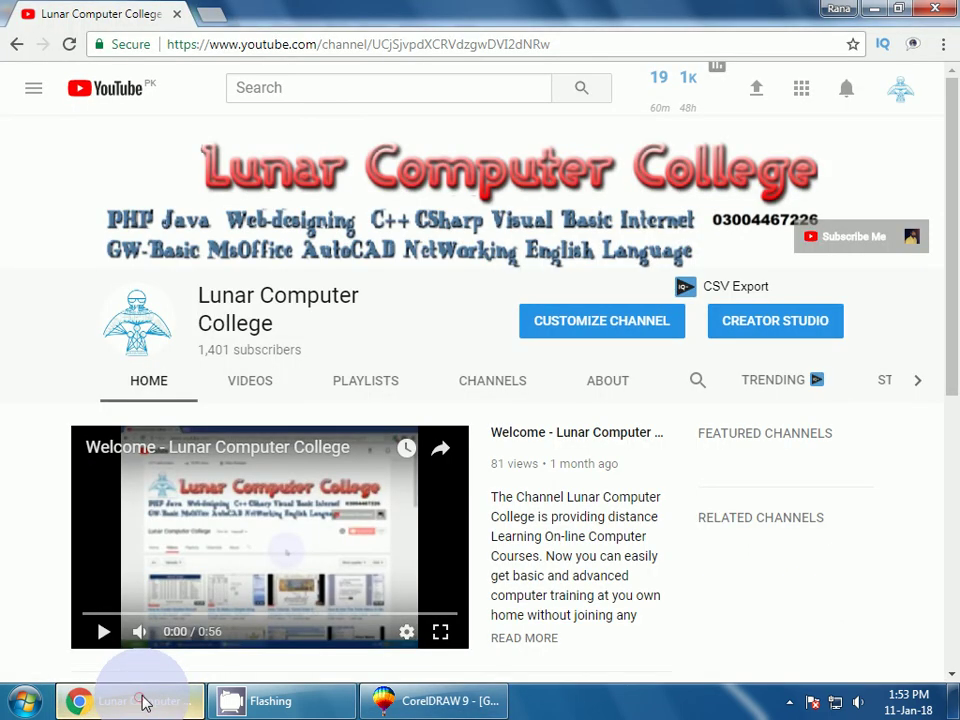